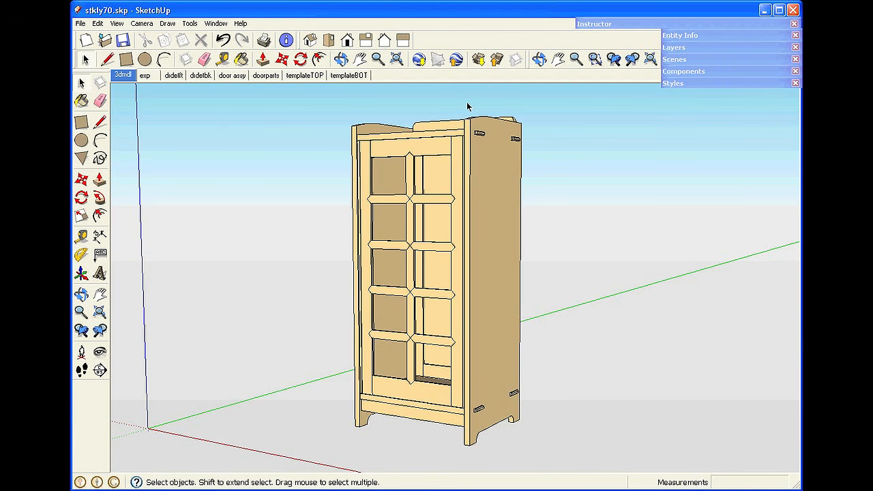
# Measure the thickness of the cabinet top's front edge with the Tape Measure, and restore the 3dmdl scene
pyautogui.moveTo(433, 150); pyautogui.dragTo(220, 196, button='middle')
pyautogui.moveTo(456, 247); pyautogui.dragTo(428, 255, button='middle')
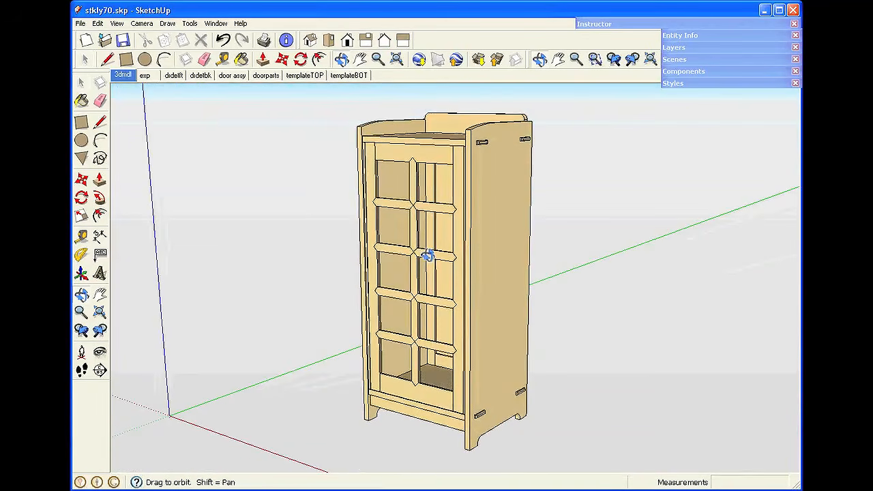
pyautogui.scroll(6, 437, 148)
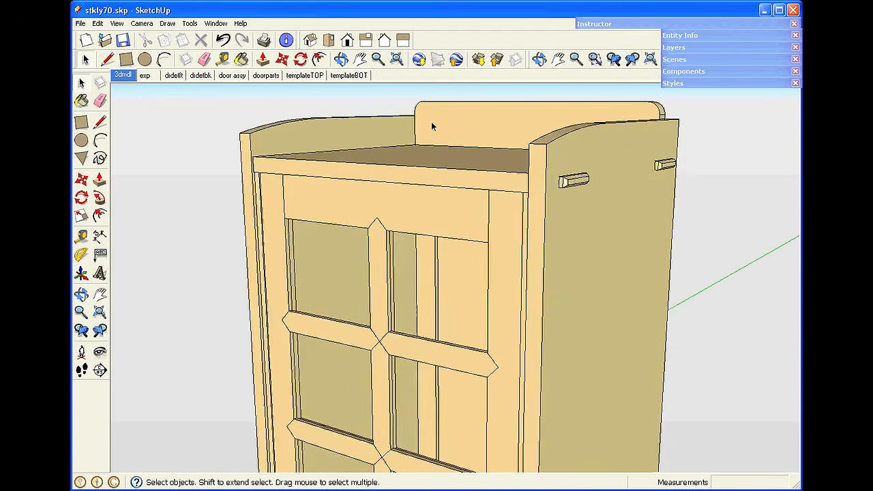
pyautogui.click(223, 60)
pyautogui.click(334, 185)
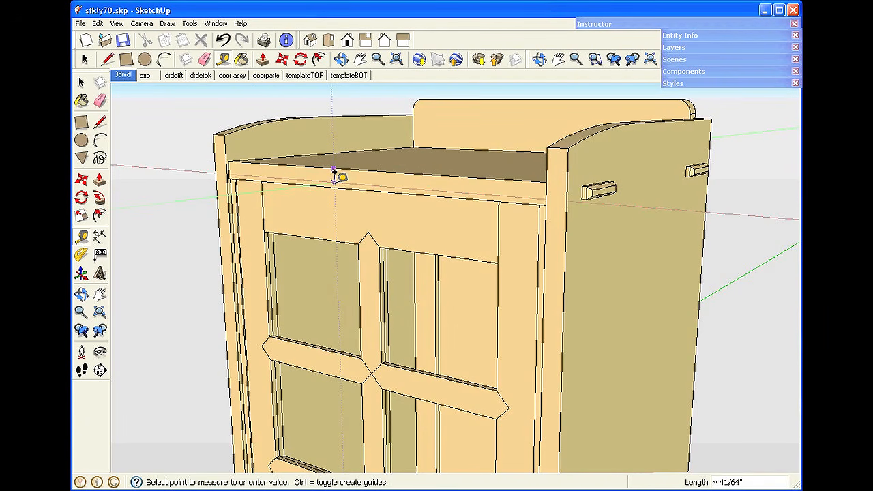
pyautogui.click(334, 169)
pyautogui.press('space')
pyautogui.scroll(-5, 351, 140)
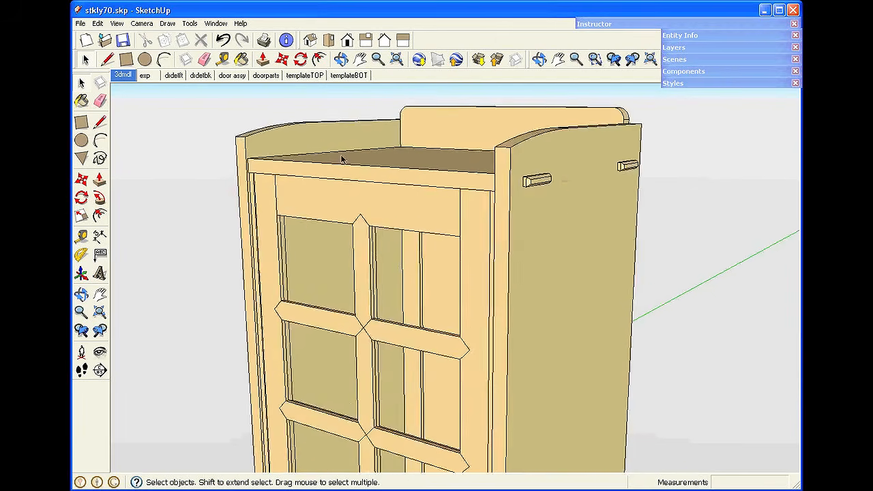
pyautogui.click(123, 75)
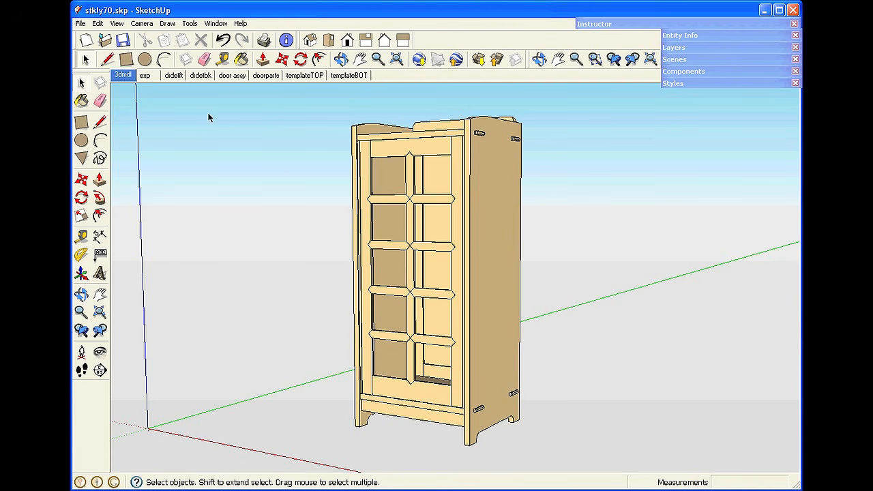
# Review the exploded, door detail, door assembly, door parts and top and bottom template scenes, and return to the 3dmdl scene
pyautogui.click(145, 77)
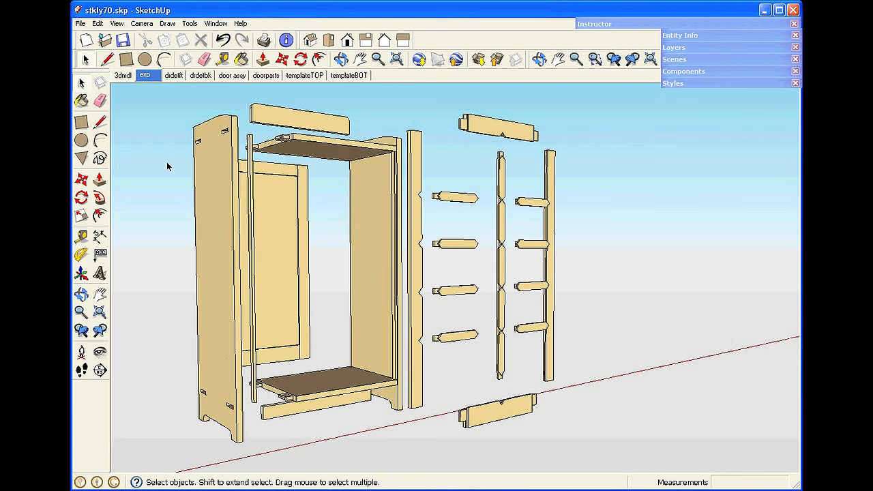
pyautogui.click(175, 76)
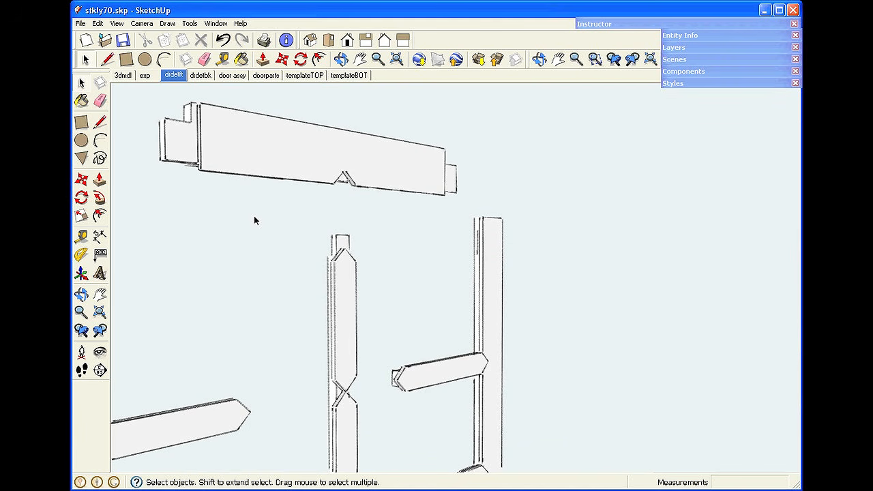
pyautogui.click(202, 77)
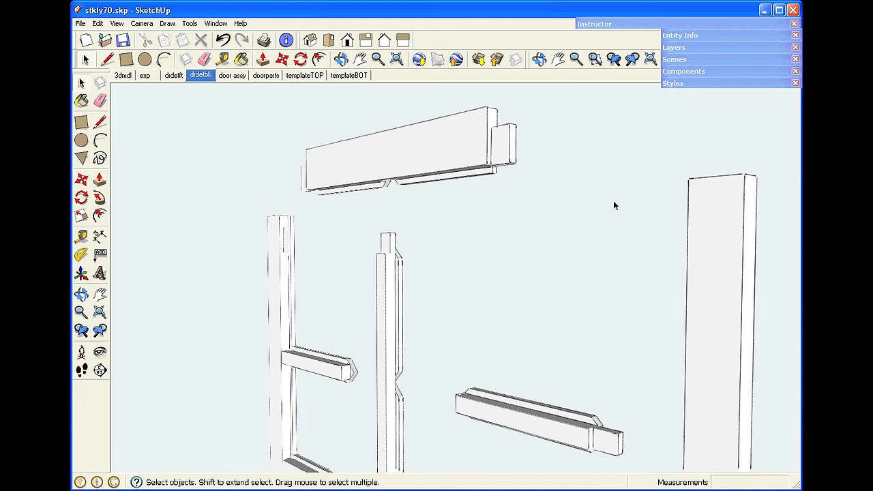
pyautogui.click(232, 76)
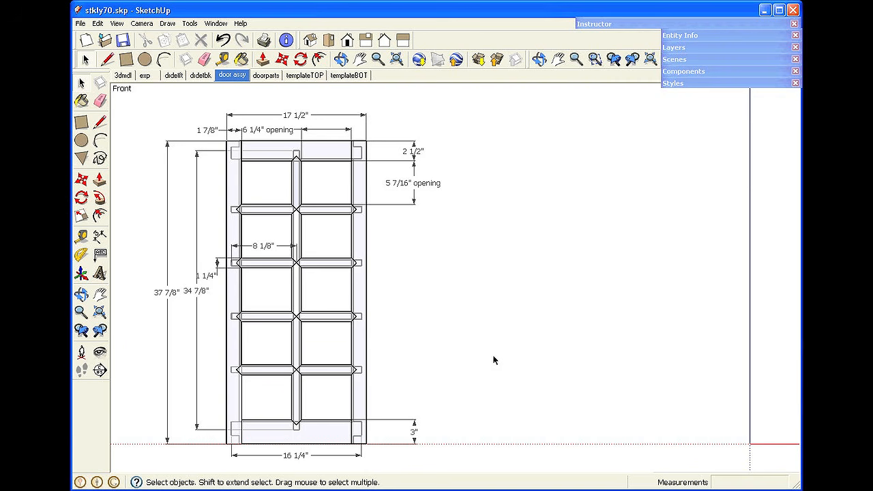
pyautogui.click(265, 76)
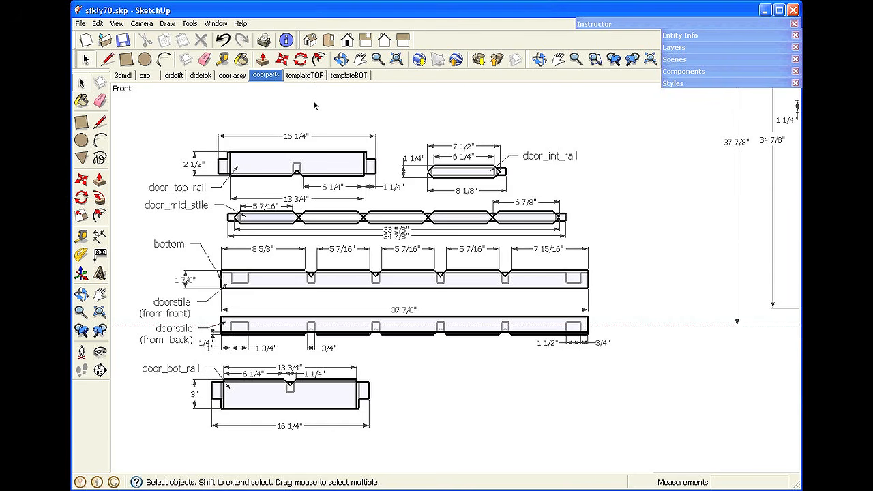
pyautogui.click(309, 76)
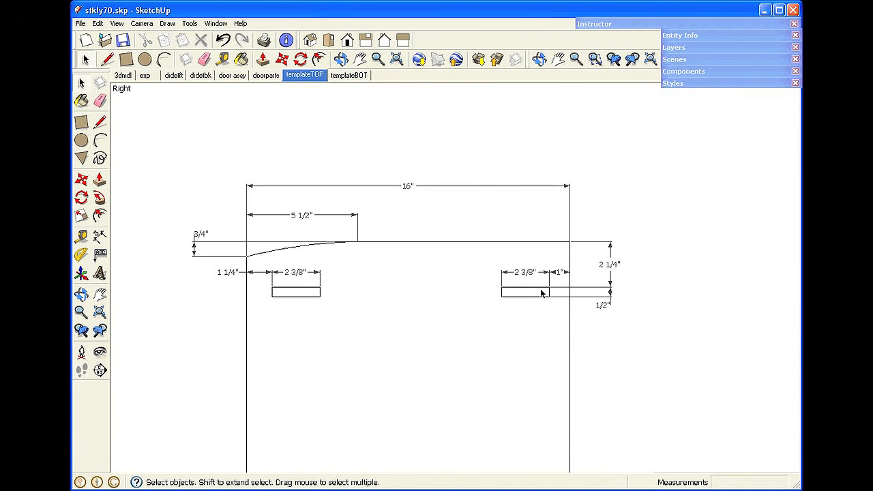
pyautogui.click(350, 76)
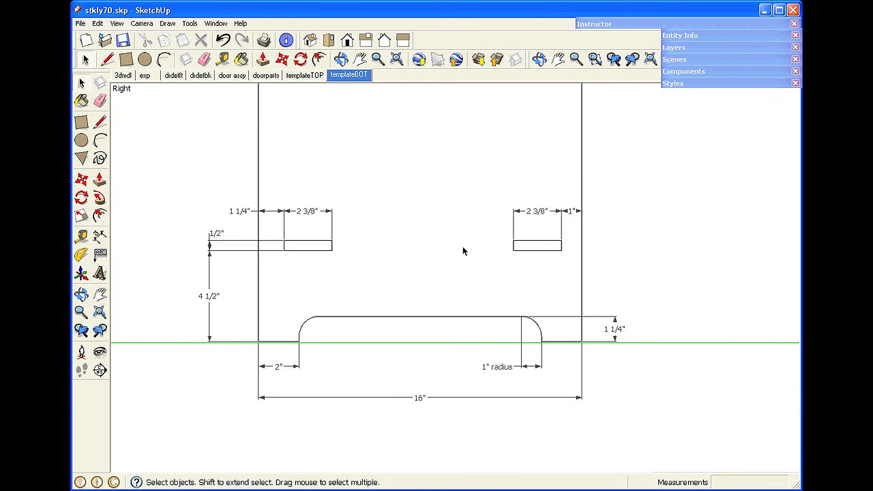
pyautogui.click(122, 75)
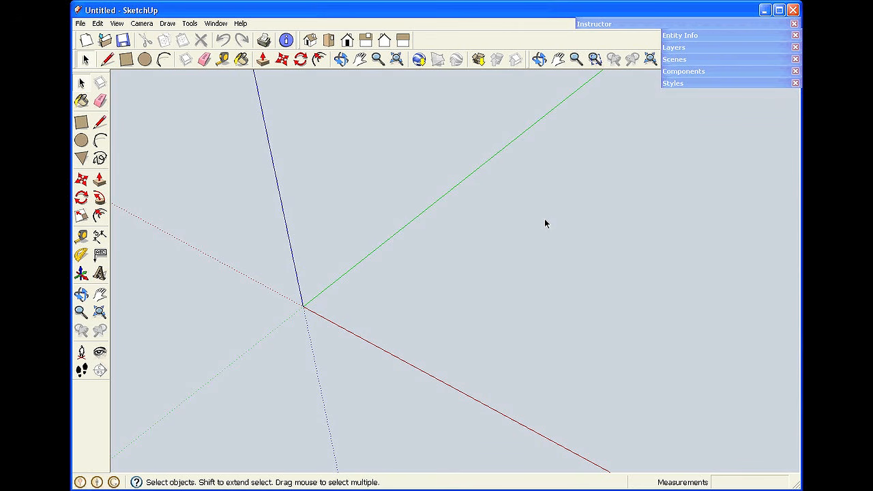
# Draw a closed rectangle with the Line tool beside the origin, along the red and green axes, about 17.7 by 14.5 inches
pyautogui.click(107, 60)
pyautogui.click(379, 287)
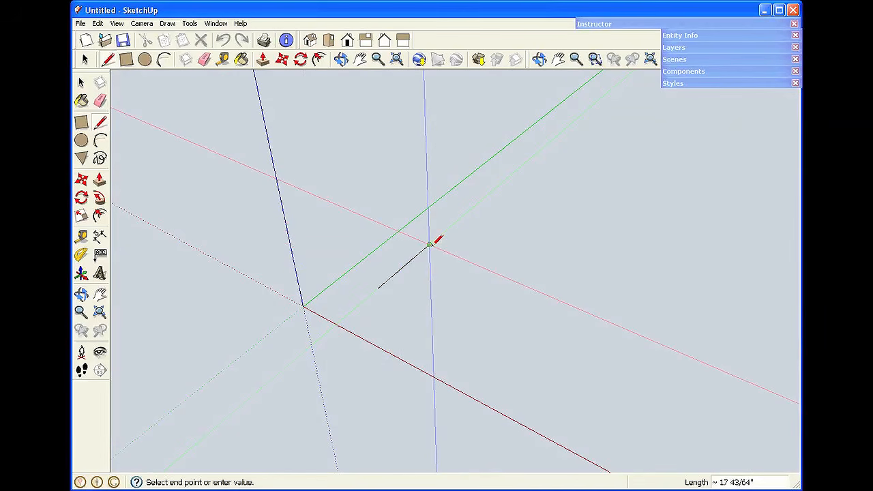
pyautogui.click(429, 244)
pyautogui.click(484, 268)
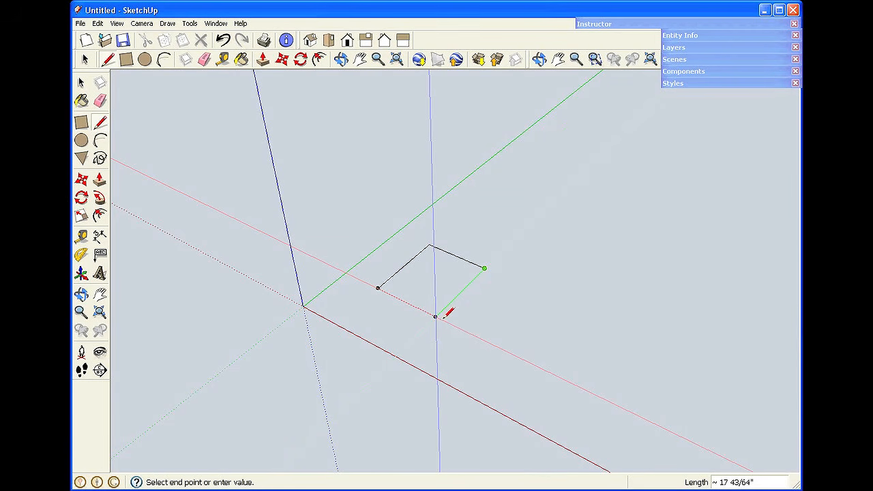
pyautogui.click(437, 316)
pyautogui.click(378, 287)
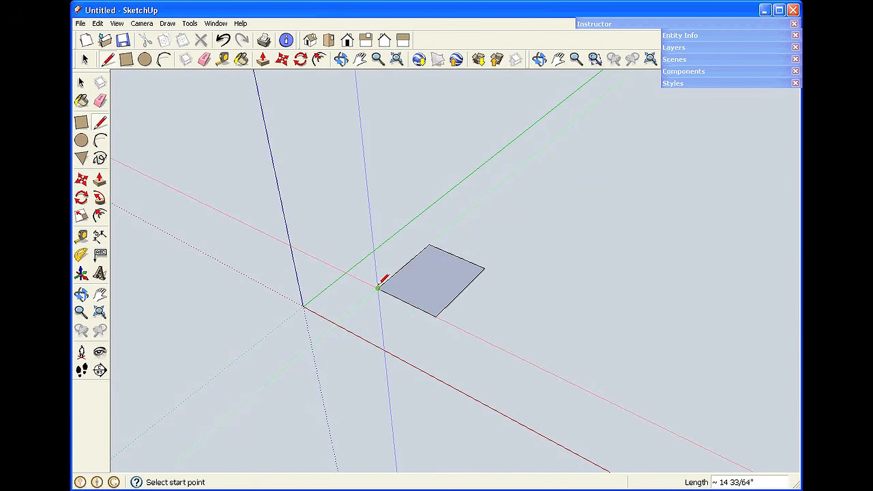
pyautogui.press('space')
# Delete the rectangular face together with its four edges
pyautogui.scroll(5, 444, 279)
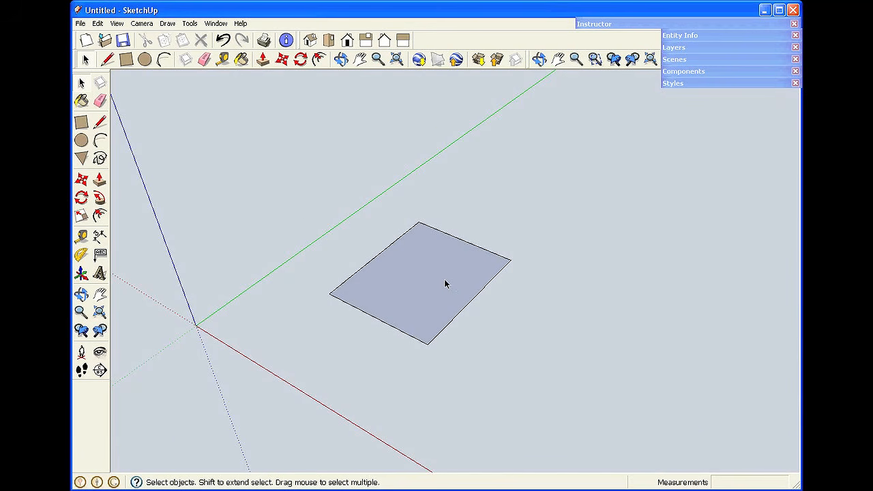
pyautogui.scroll(3, 444, 279)
pyautogui.scroll(-5, 444, 279)
pyautogui.moveTo(444, 276)
pyautogui.mouseDown(button='middle')
pyautogui.moveTo(579, 193)
pyautogui.moveTo(473, 300)
pyautogui.moveTo(455, 289)
pyautogui.mouseUp(button='middle')
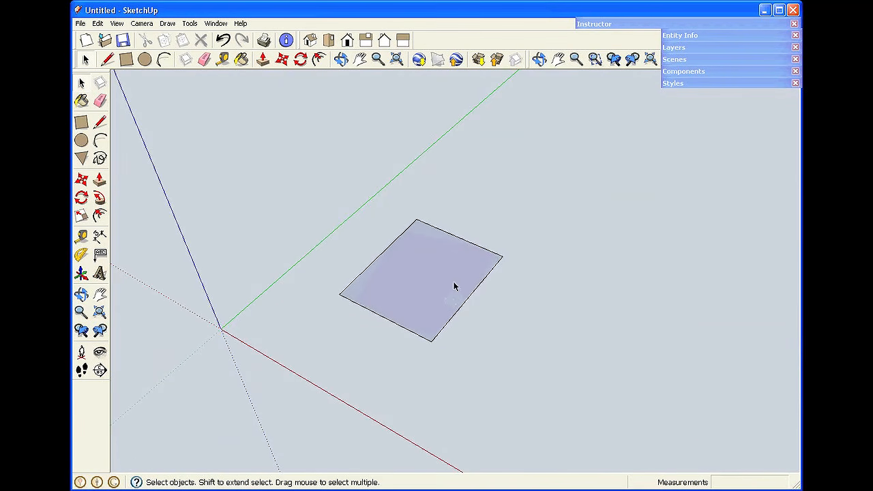
pyautogui.scroll(-2, 455, 215)
pyautogui.scroll(-1, 455, 216)
pyautogui.moveTo(500, 194); pyautogui.dragTo(395, 278)
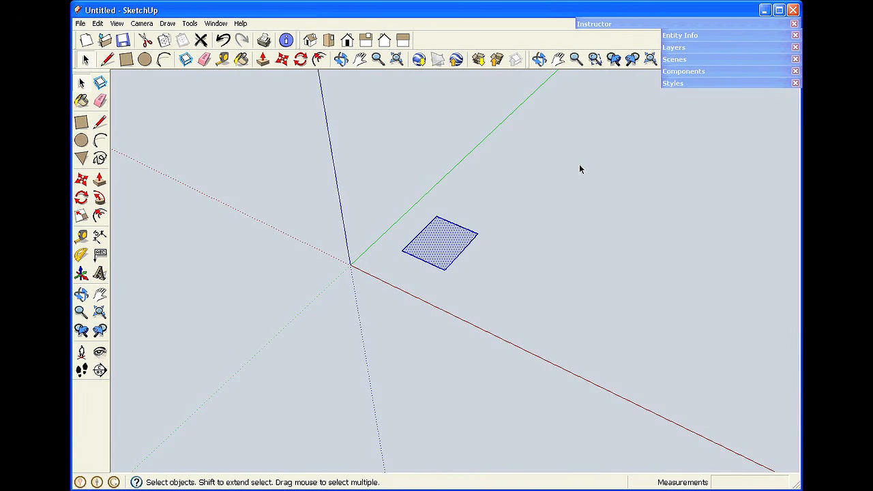
pyautogui.press('Delete')
pyautogui.click(360, 59)
pyautogui.moveTo(405, 212); pyautogui.dragTo(385, 274)
pyautogui.rightClick(425, 266)
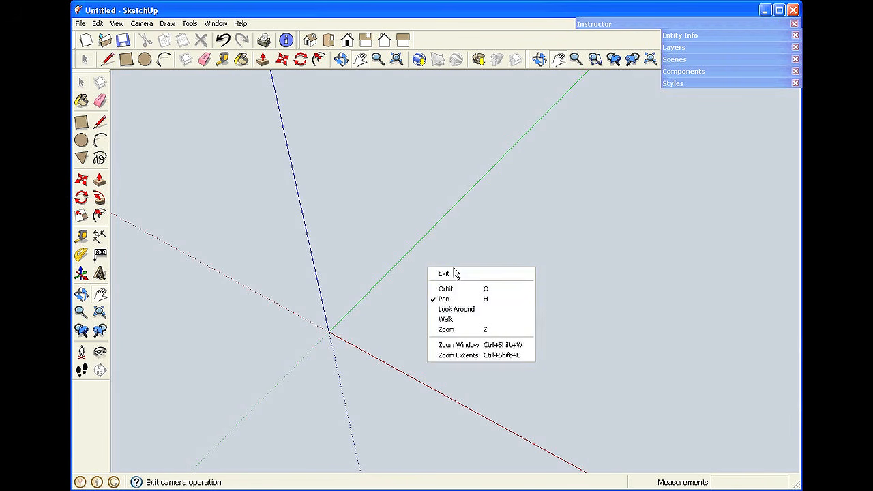
pyautogui.click(453, 275)
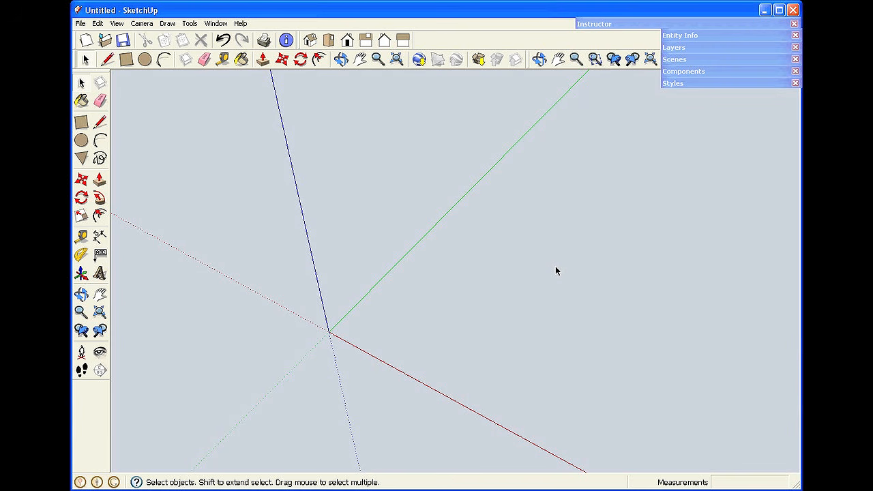
# Search the 3D Warehouse for "hayrake table" models
pyautogui.click(80, 24)
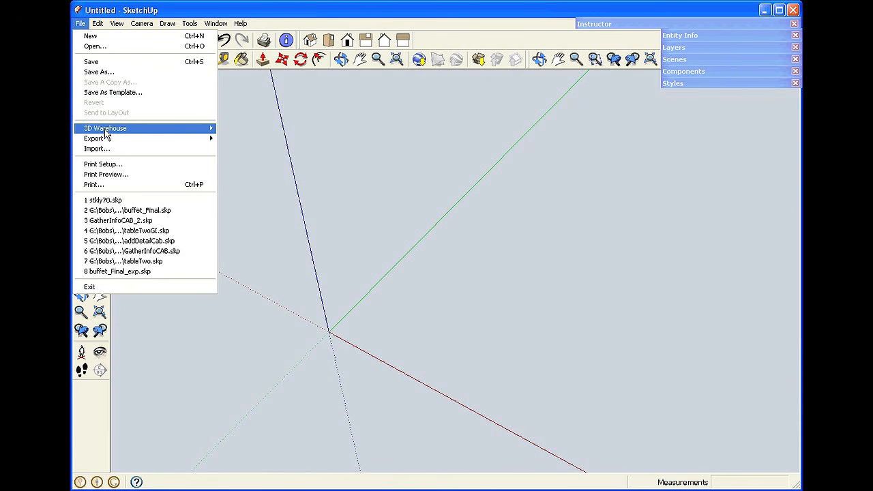
pyautogui.moveTo(105, 129)
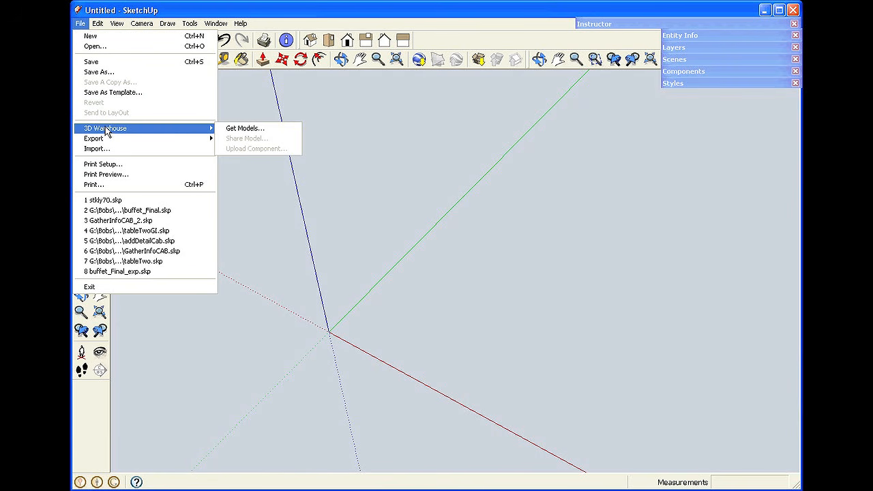
pyautogui.click(252, 128)
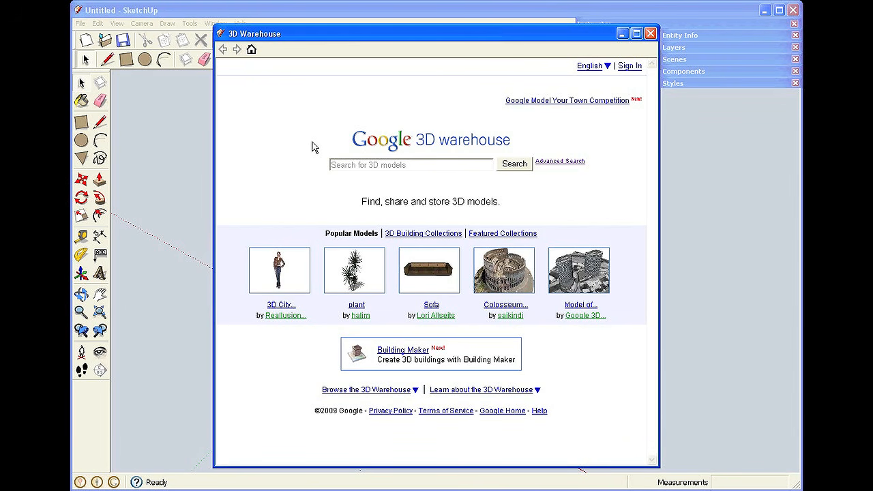
pyautogui.click(409, 165)
pyautogui.write('hayrak')
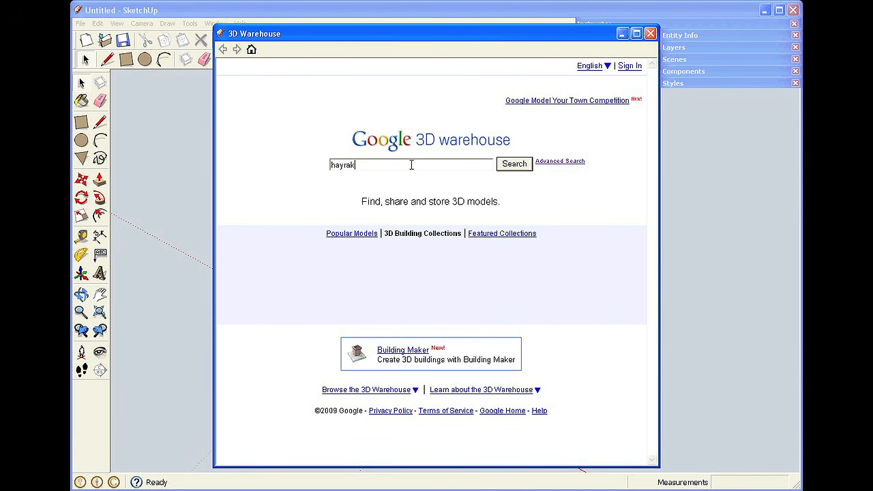
pyautogui.write('e table')
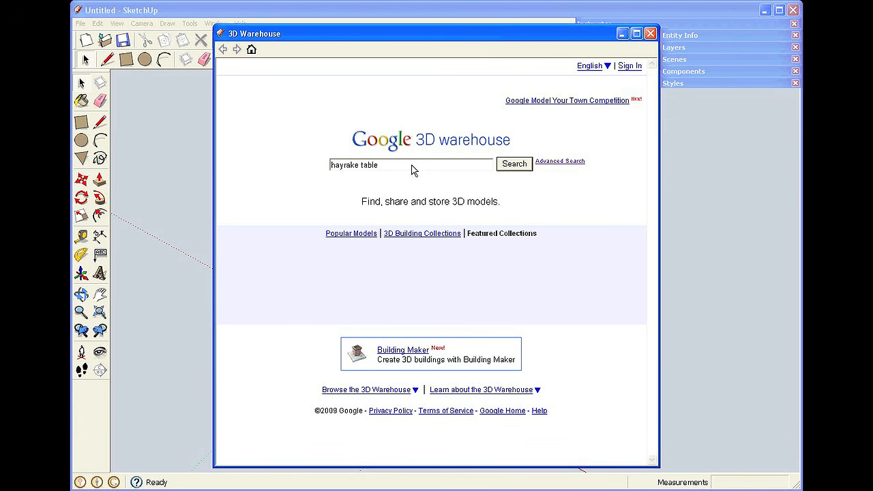
pyautogui.click(514, 167)
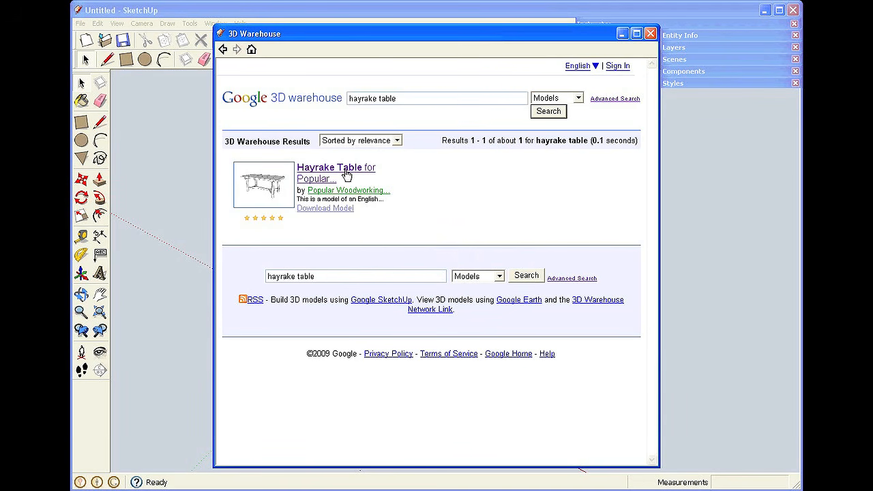
# Open the Hayrake Table for Popular Woodworking model page and examine the table in its rotatable 3D preview
pyautogui.click(348, 174)
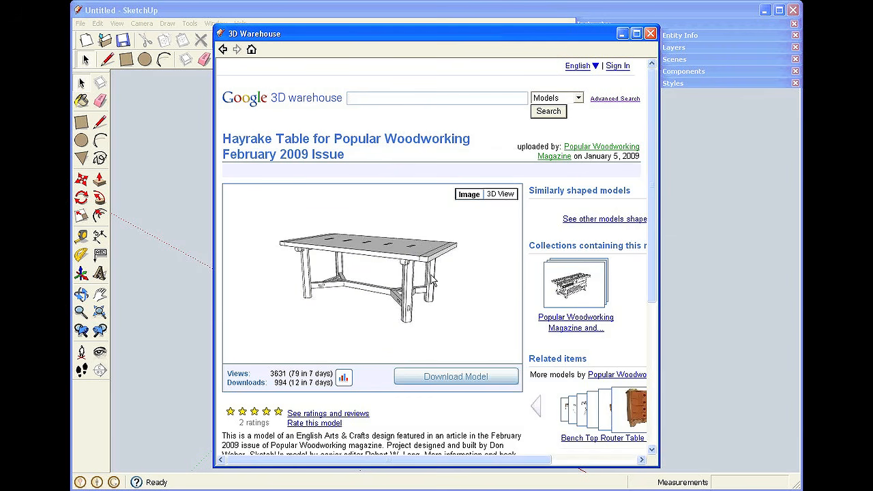
pyautogui.click(505, 195)
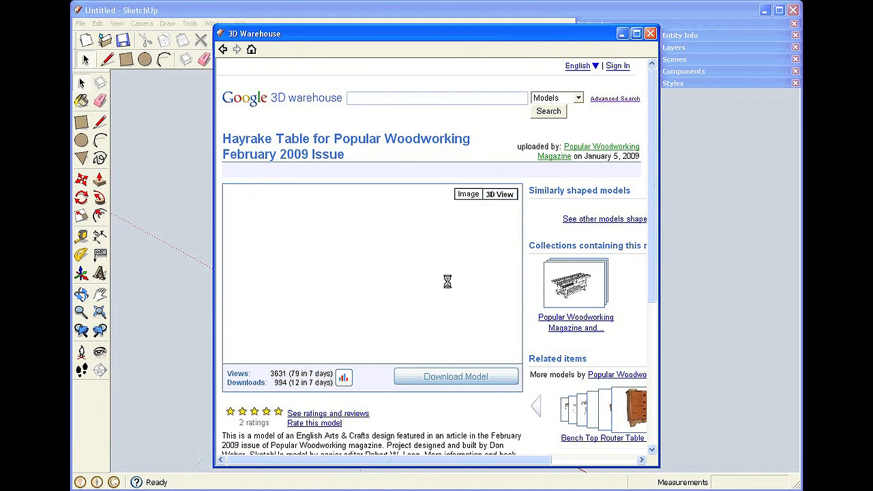
pyautogui.moveTo(446, 281); pyautogui.dragTo(432, 269)
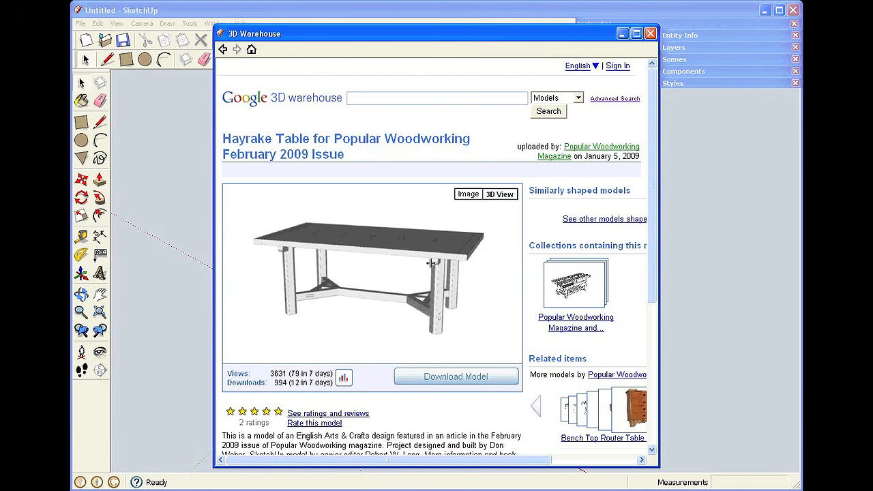
# Download the hayrake table directly into the current model and place it beside the origin along the green axis
pyautogui.click(504, 380)
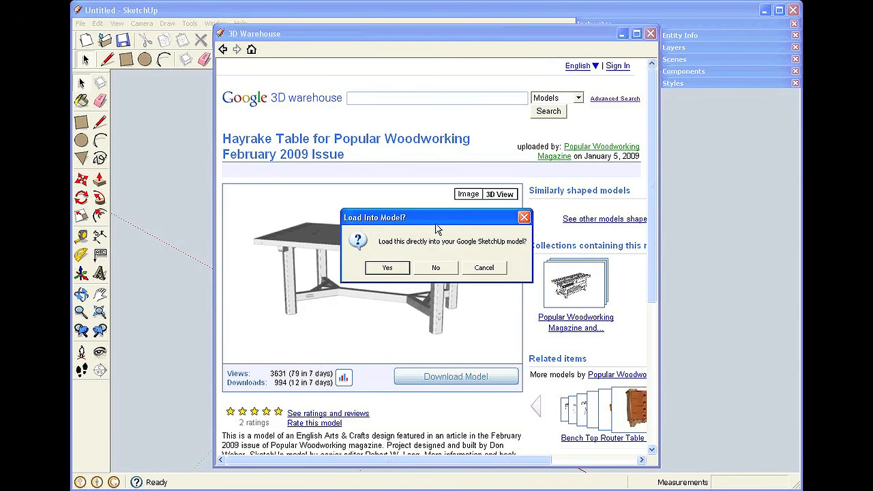
pyautogui.click(387, 268)
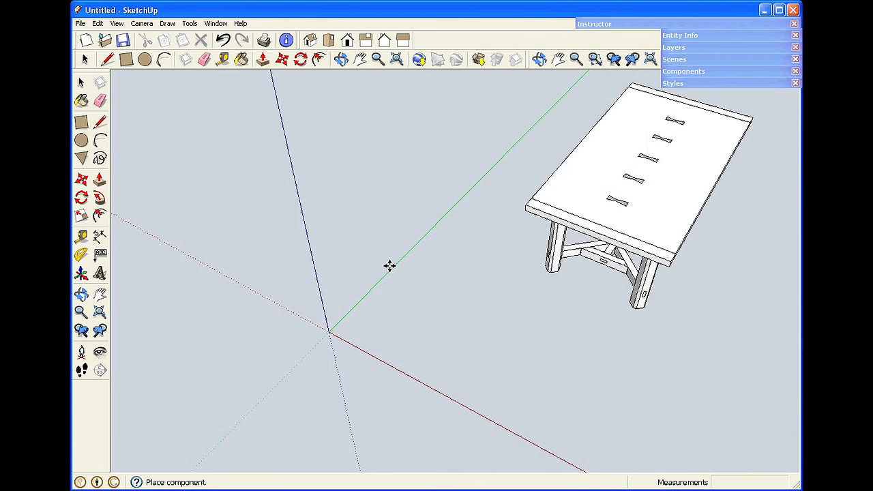
pyautogui.click(252, 316)
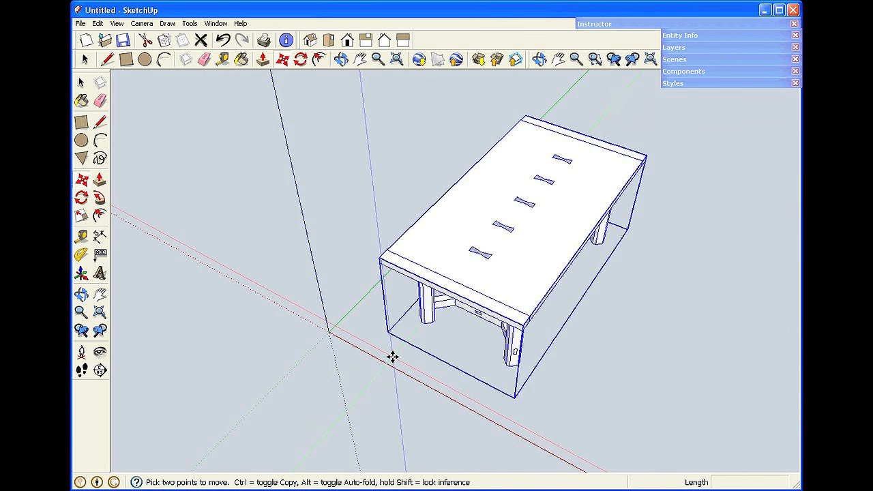
pyautogui.press('space')
pyautogui.click(605, 371)
pyautogui.moveTo(604, 365); pyautogui.dragTo(609, 248, button='middle')
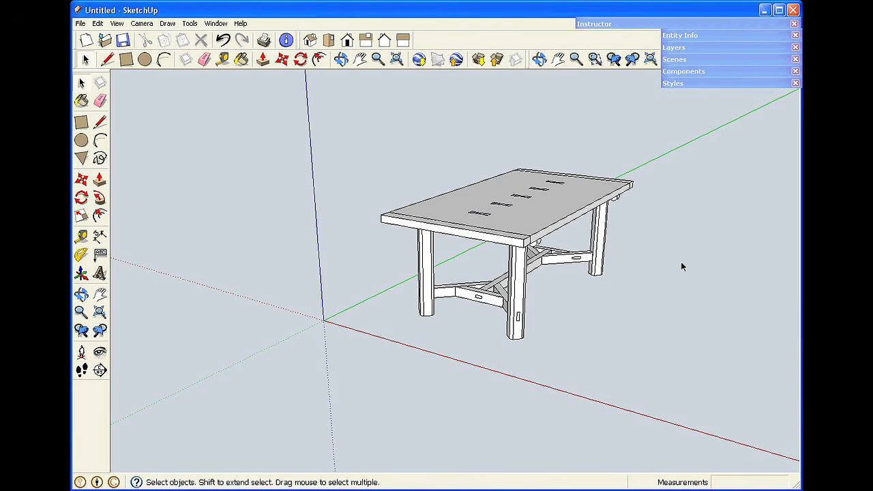
pyautogui.moveTo(682, 265); pyautogui.dragTo(674, 293, button='middle')
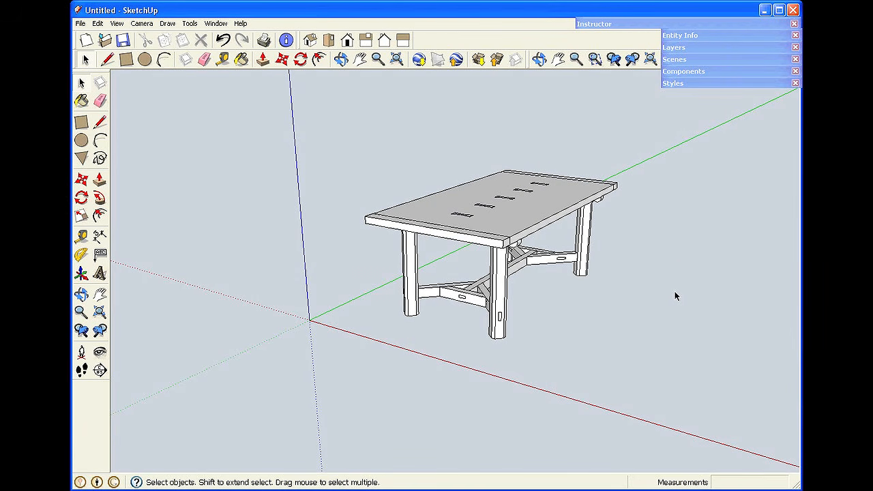
# Inspect the table's stretcher joinery up close, return to the whole table, and orbit around to its opposite long side
pyautogui.scroll(5, 546, 277)
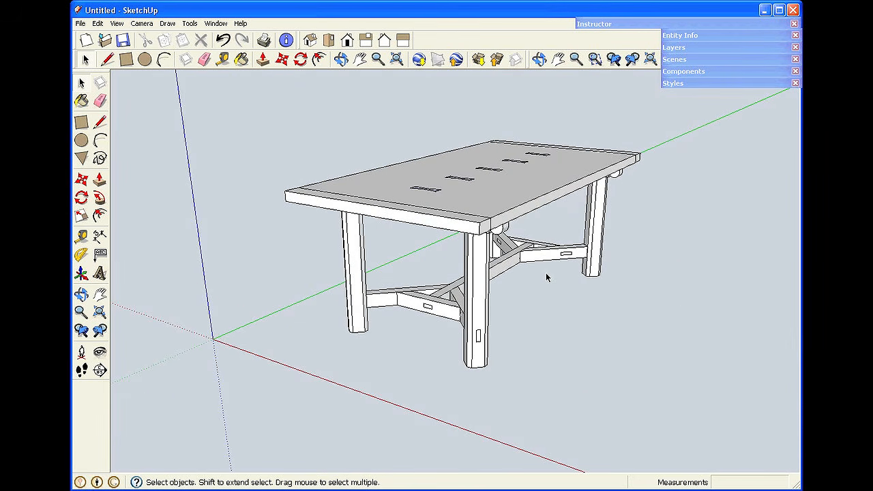
pyautogui.scroll(6, 546, 276)
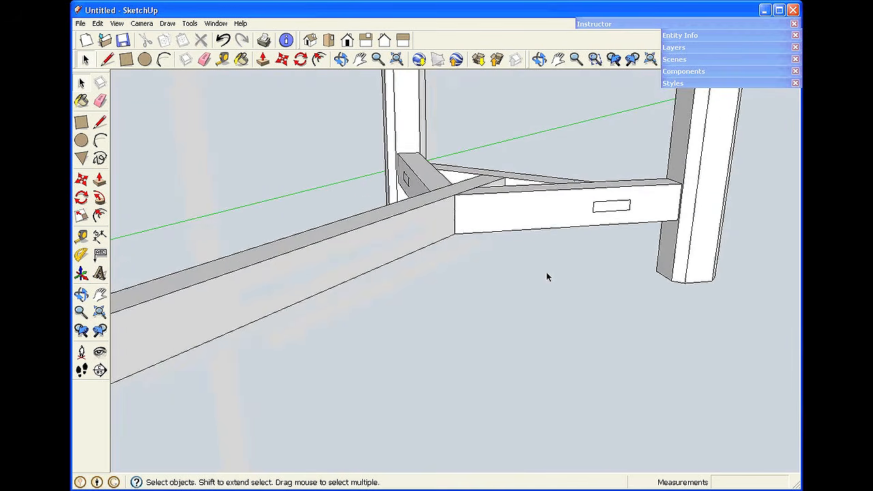
pyautogui.scroll(-10, 546, 271)
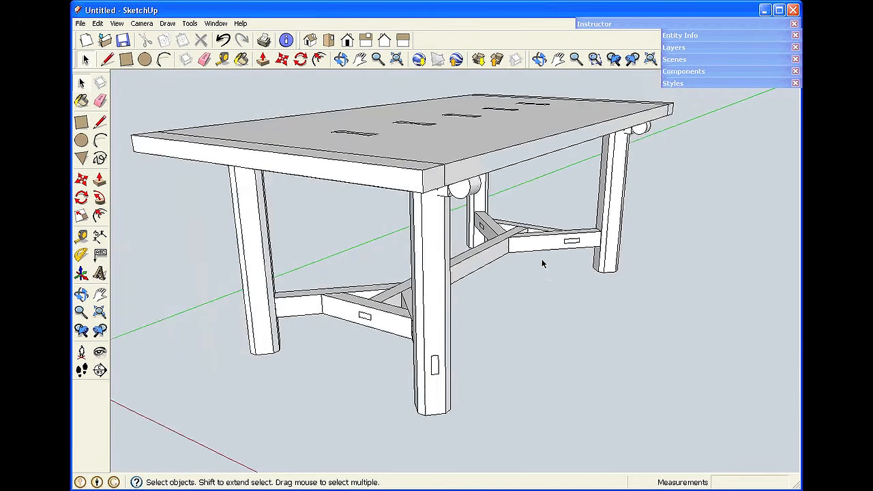
pyautogui.scroll(-1, 544, 263)
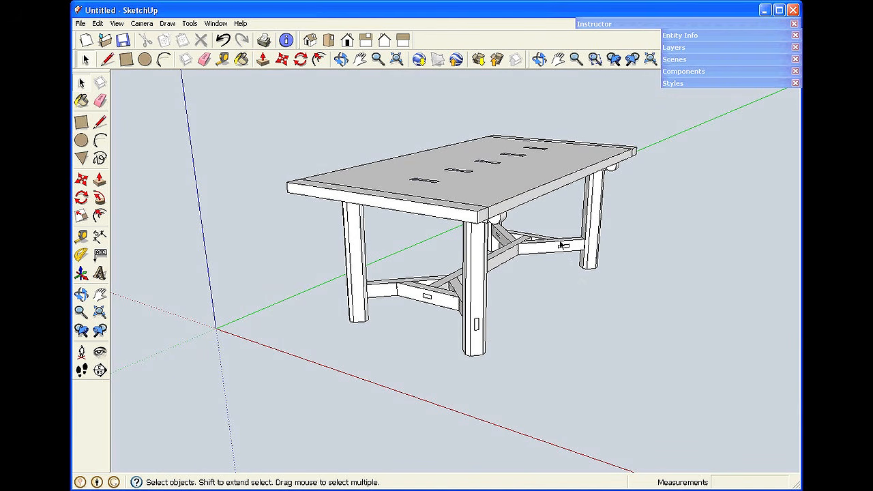
pyautogui.moveTo(560, 243); pyautogui.dragTo(144, 251, button='middle')
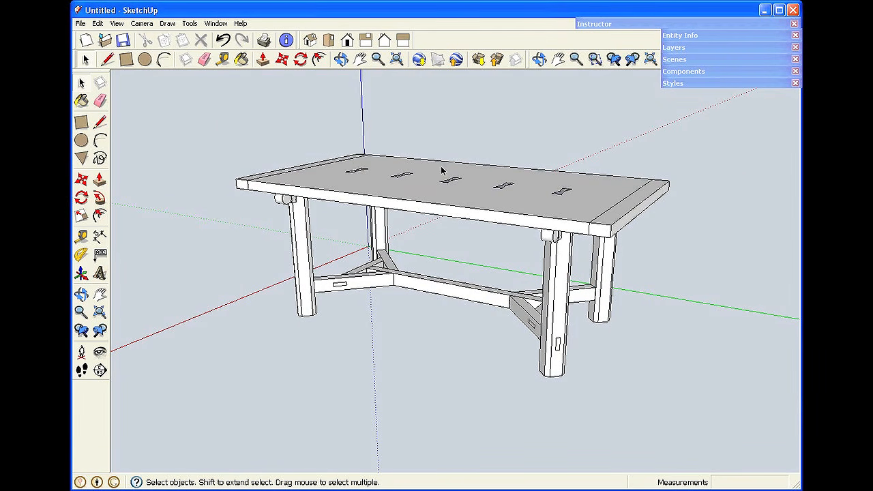
# Review the available camera commands without choosing one, and zoom in and out on the whole table
pyautogui.click(144, 24)
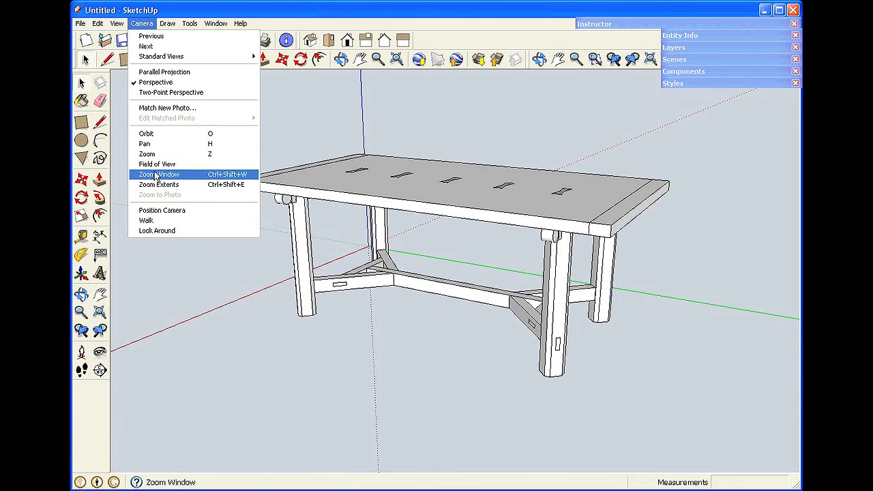
pyautogui.click(227, 289)
pyautogui.scroll(3, 611, 258)
pyautogui.scroll(-3, 611, 257)
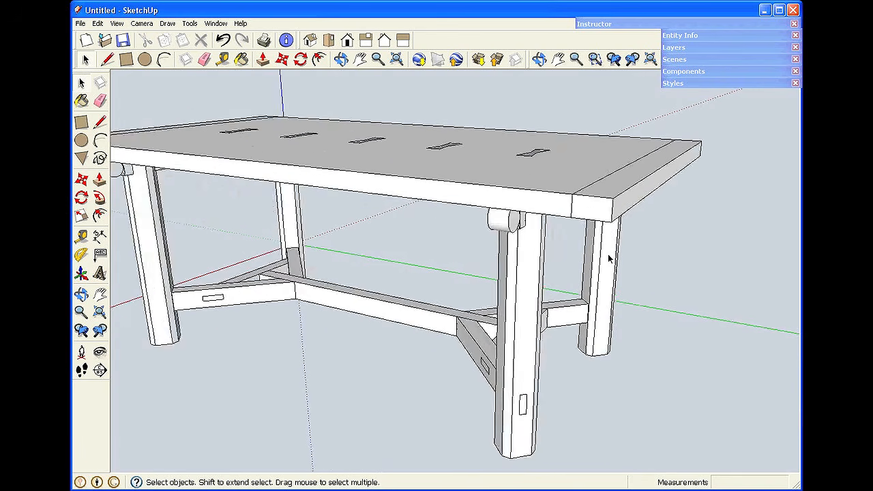
pyautogui.scroll(1, 610, 258)
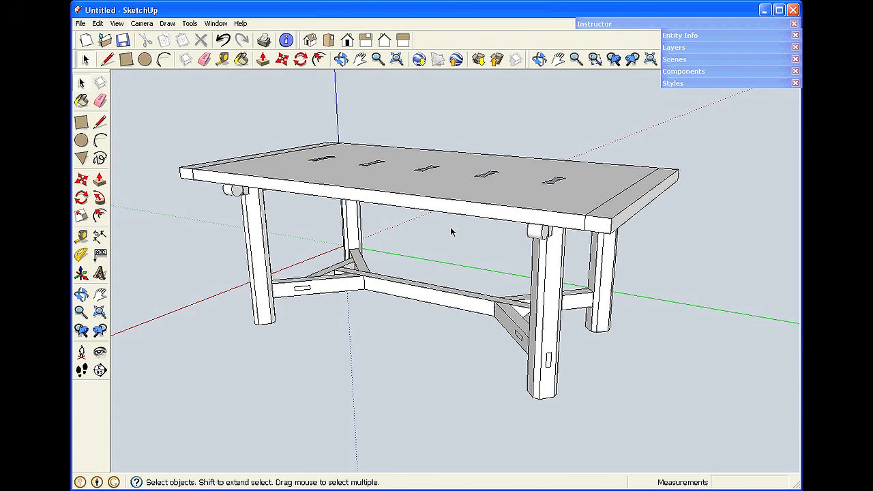
# Activate the Orbit, Pan and Zoom tools in turn, and zoom in and out on the table
pyautogui.press('o')
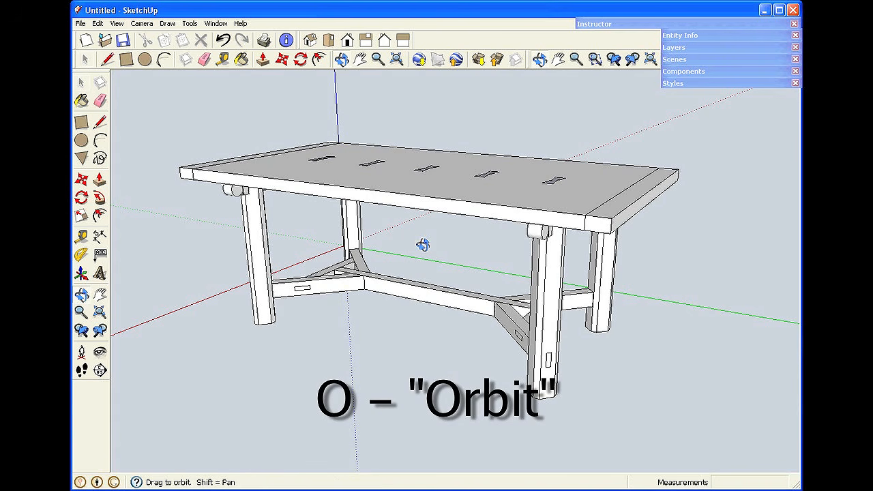
pyautogui.press('h')
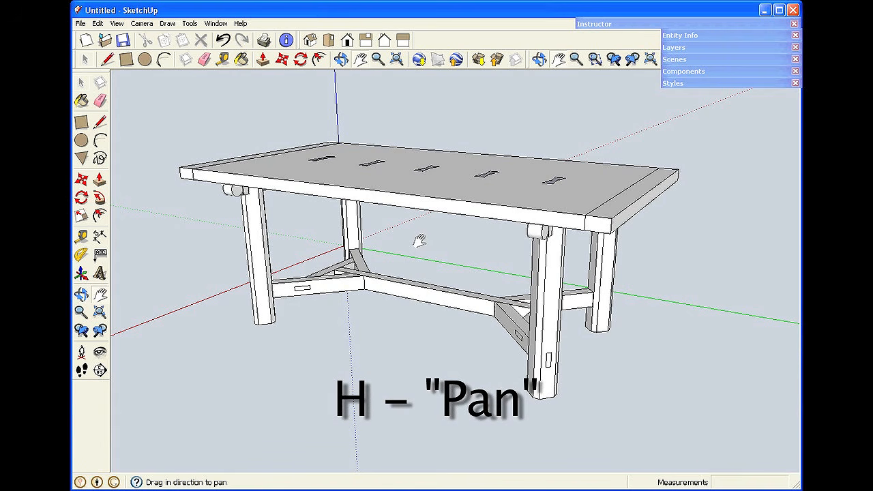
pyautogui.press('z')
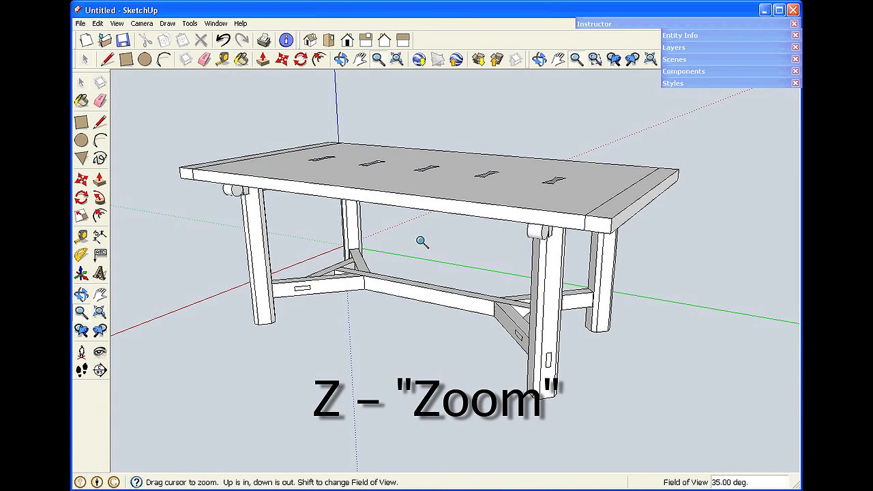
pyautogui.scroll(5, 452, 278)
pyautogui.scroll(-4, 448, 277)
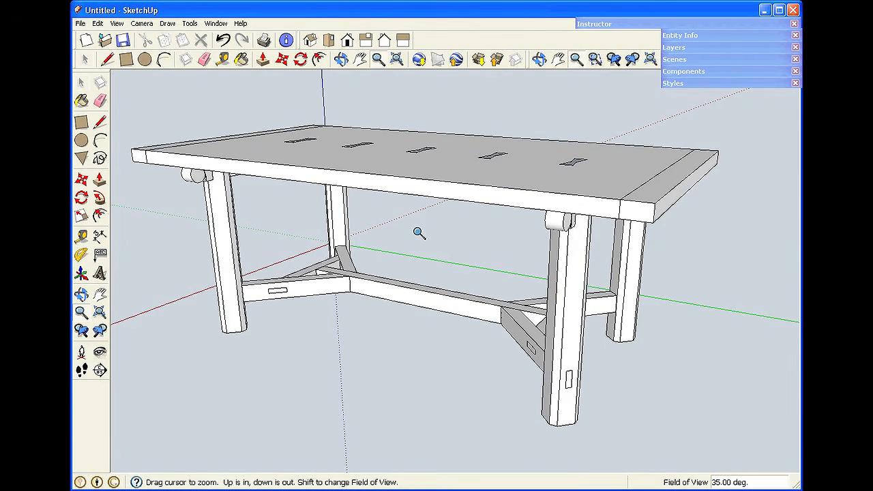
# Switch from Zoom to Orbit and view the table from a low angle at its near corner
pyautogui.rightClick(422, 188)
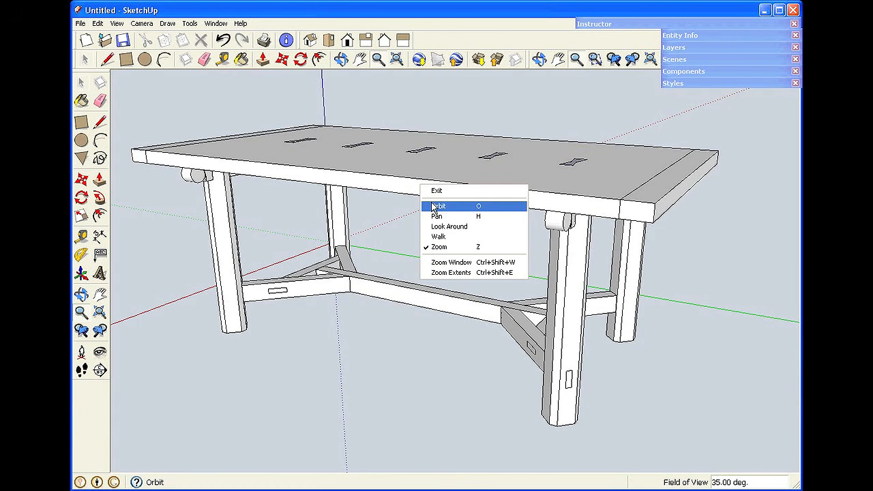
pyautogui.click(434, 206)
pyautogui.moveTo(522, 264); pyautogui.dragTo(410, 238)
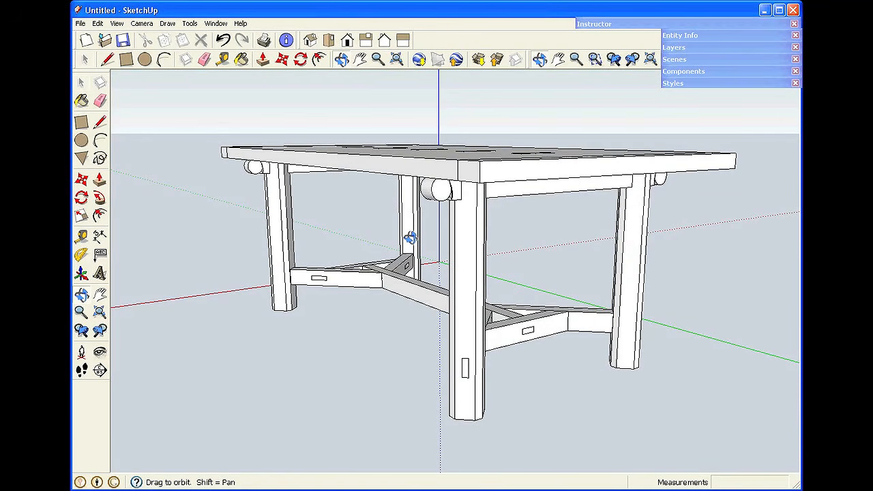
pyautogui.scroll(-4, 409, 240)
pyautogui.scroll(2, 402, 232)
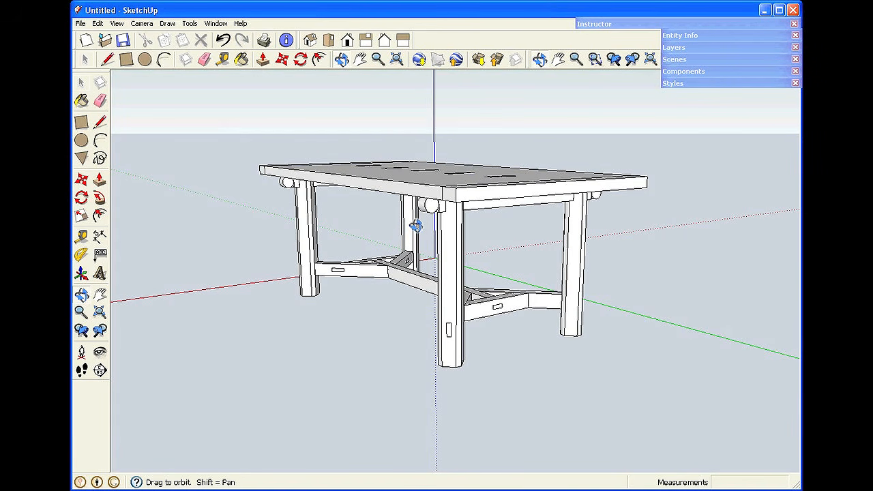
# Return to the Select tool and inspect the rectangular tenon on the end stretcher up close before restoring the full table view
pyautogui.press('space')
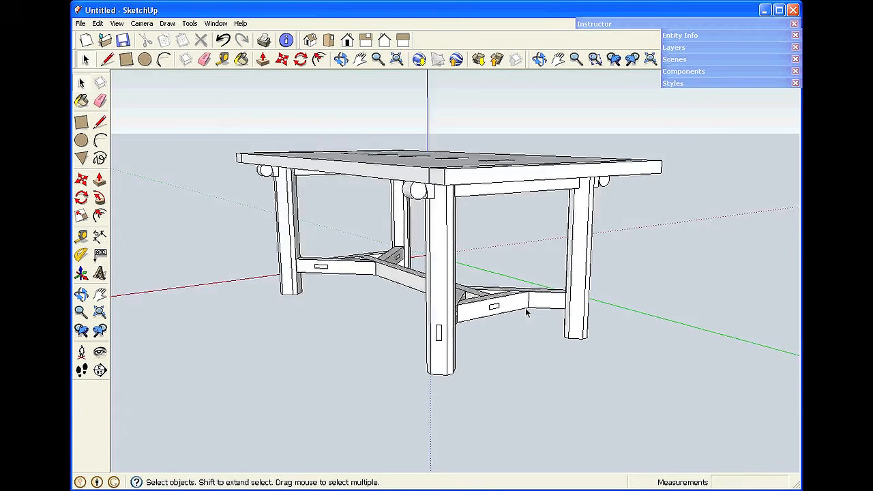
pyautogui.scroll(8, 526, 312)
pyautogui.scroll(4, 509, 310)
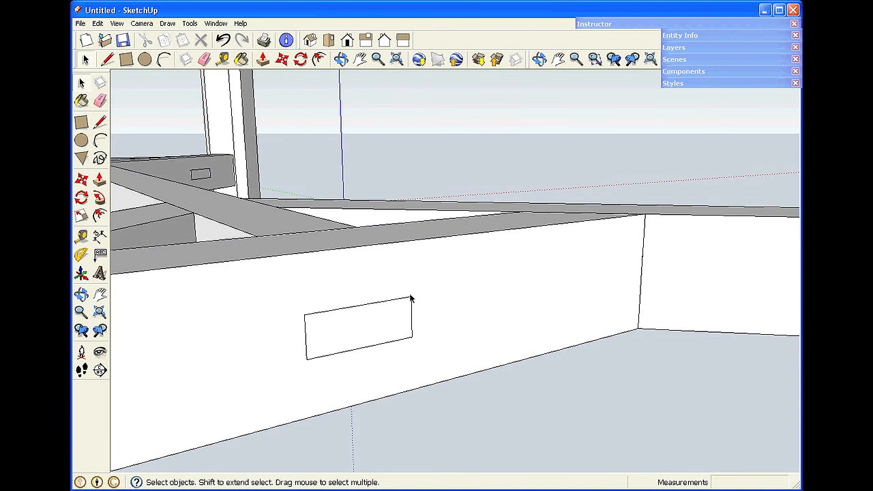
pyautogui.scroll(-10, 411, 299)
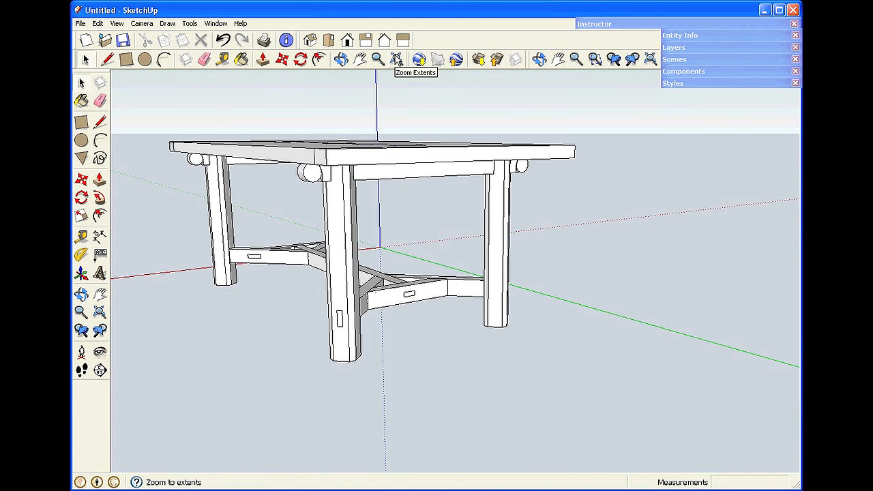
# Examine the tabletop's end edge up close, apply Zoom Extents, and orbit to see the whole table from above
pyautogui.scroll(8, 419, 162)
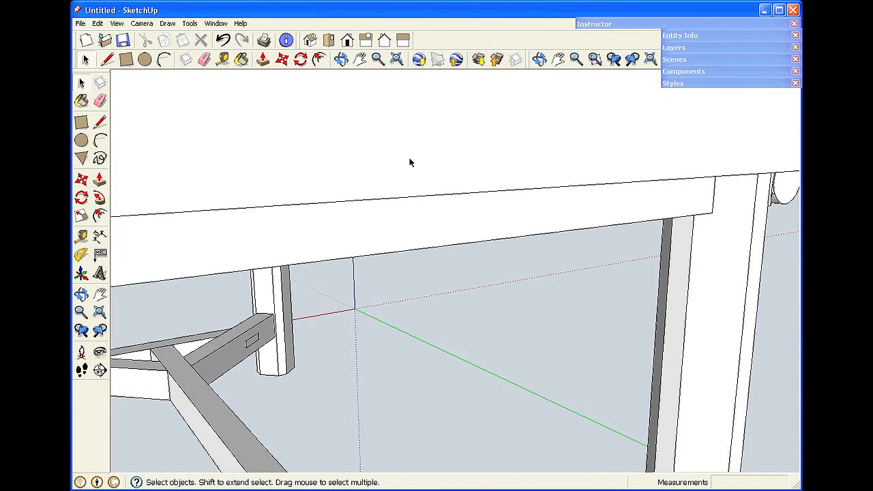
pyautogui.scroll(2, 410, 162)
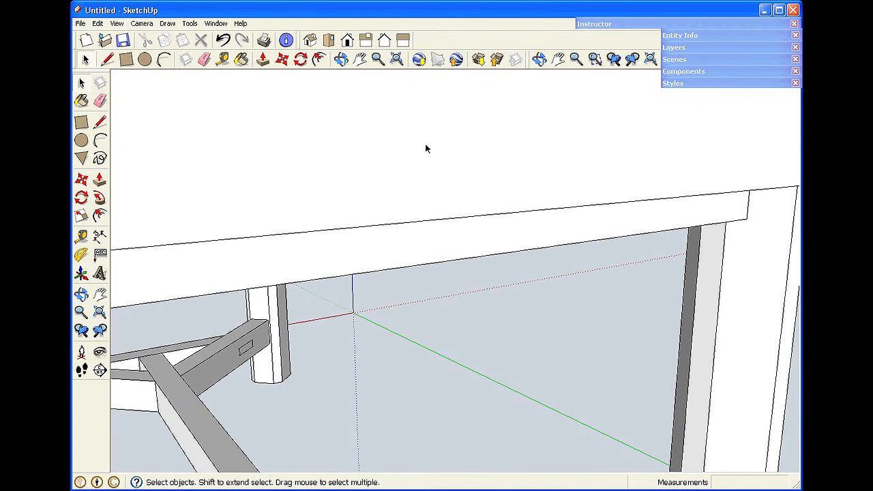
pyautogui.click(397, 60)
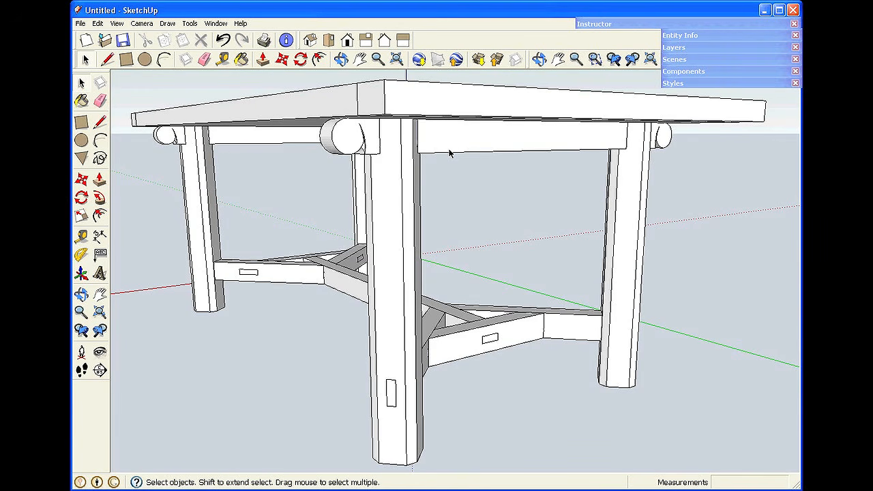
pyautogui.moveTo(450, 153); pyautogui.dragTo(485, 197, button='middle')
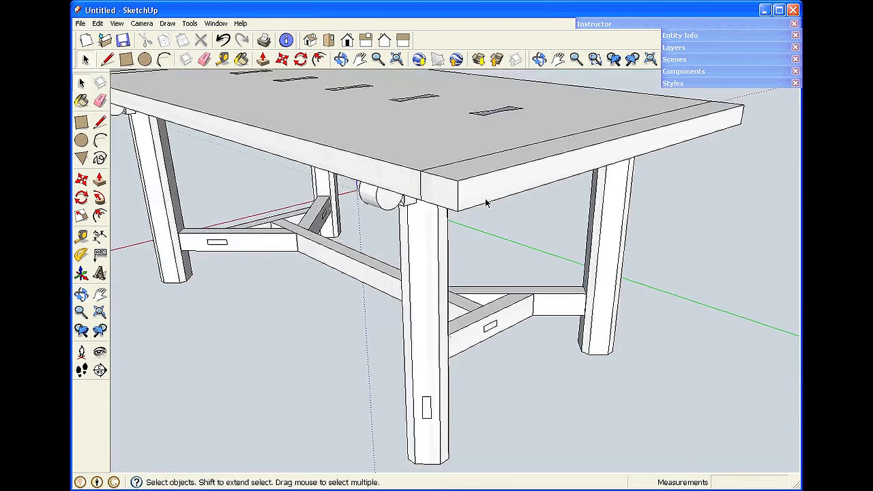
pyautogui.scroll(-3, 450, 165)
pyautogui.scroll(-1, 450, 165)
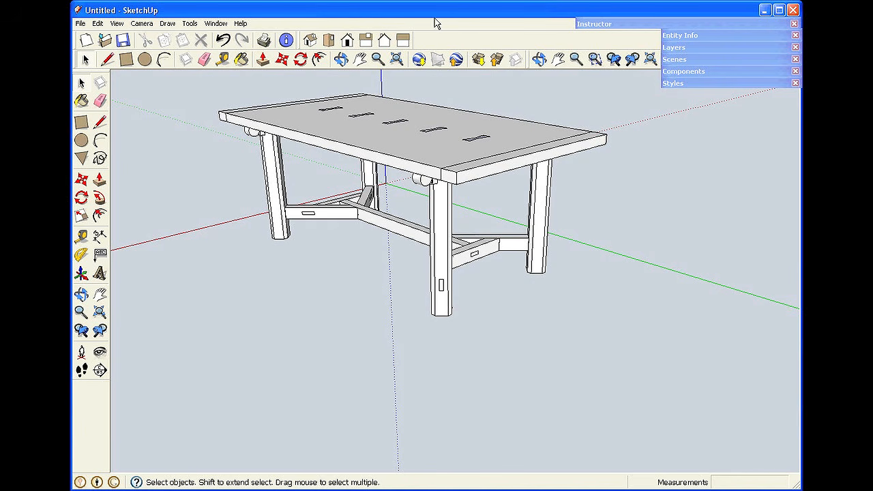
# View the table in the standard Top, Front, Right and Iso views in turn
pyautogui.click(330, 39)
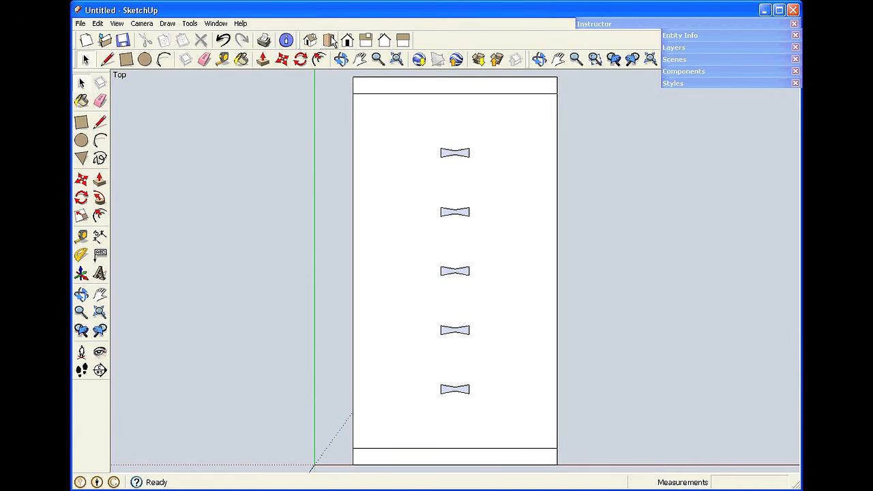
pyautogui.click(347, 39)
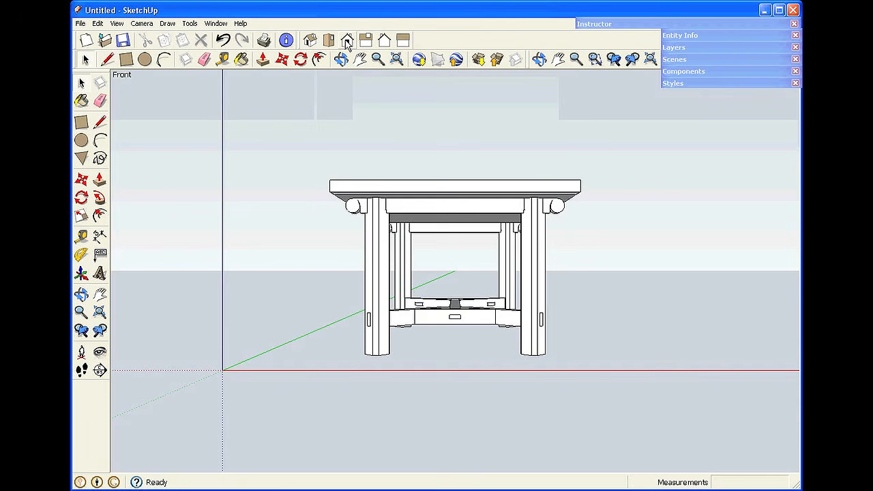
pyautogui.click(366, 40)
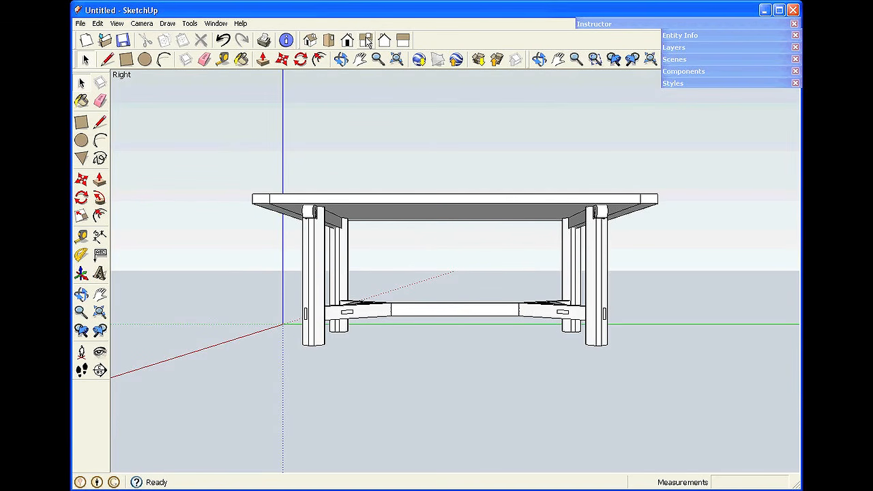
pyautogui.click(310, 40)
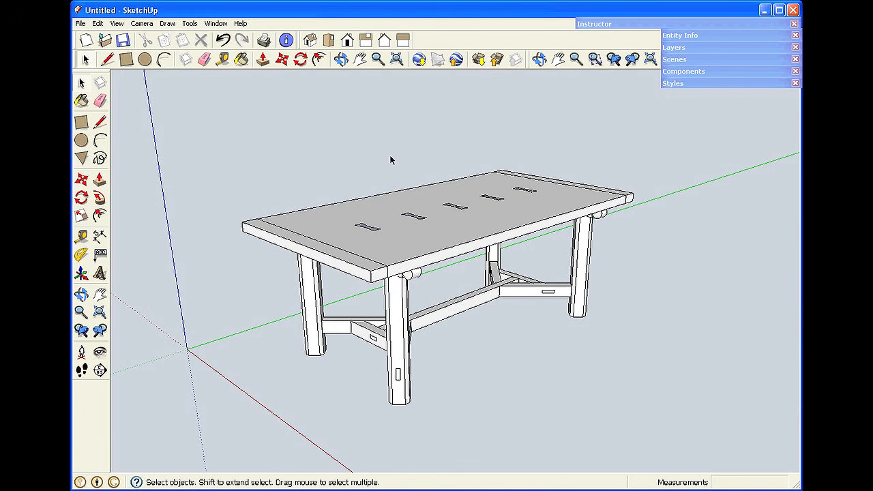
# Orbit around the table's end and down below the tabletop to examine its underside
pyautogui.scroll(1, 467, 291)
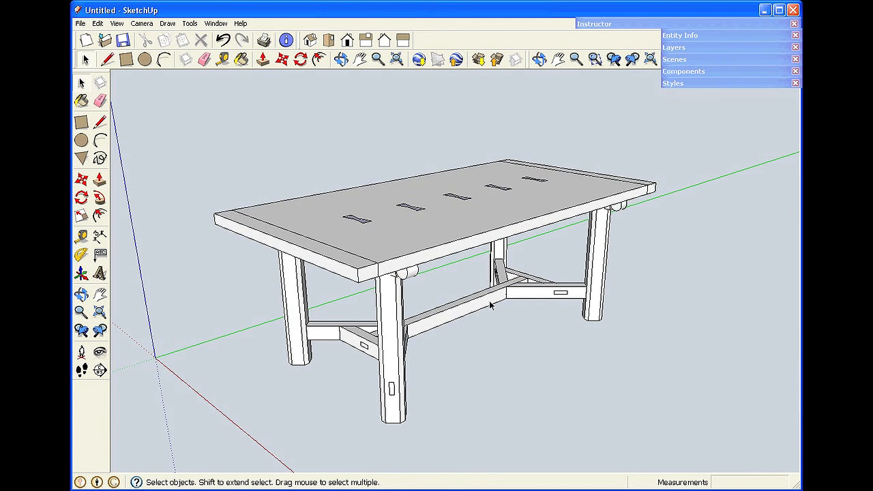
pyautogui.moveTo(495, 322); pyautogui.dragTo(292, 288, button='middle')
pyautogui.moveTo(556, 300); pyautogui.dragTo(300, 288, button='middle')
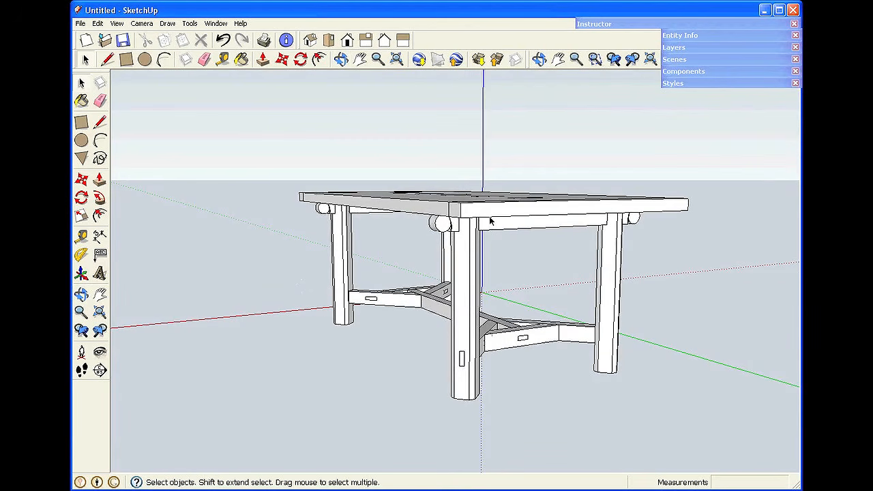
pyautogui.scroll(5, 455, 228)
pyautogui.moveTo(484, 259); pyautogui.dragTo(445, 189, button='middle')
pyautogui.scroll(-5, 452, 195)
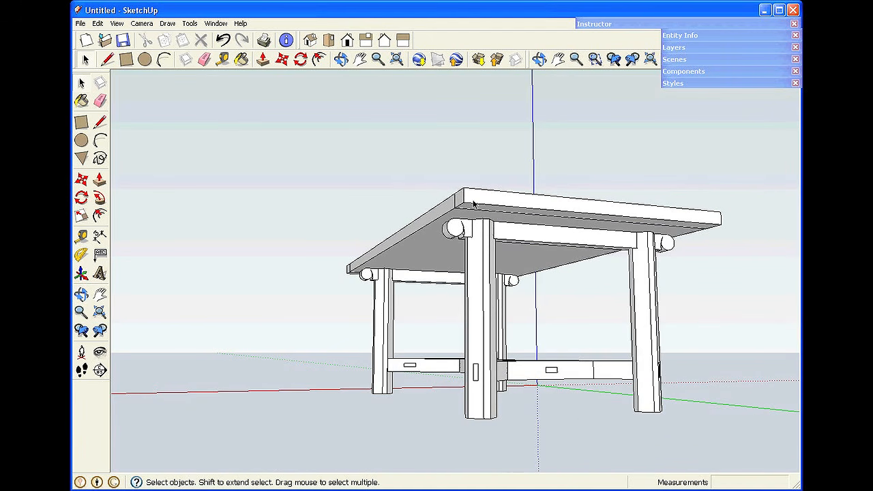
# Pan the table sideways, orbit back above the tabletop, zoom out, and return to the Select tool
pyautogui.press('h')
pyautogui.moveTo(561, 265); pyautogui.dragTo(506, 270)
pyautogui.press('o')
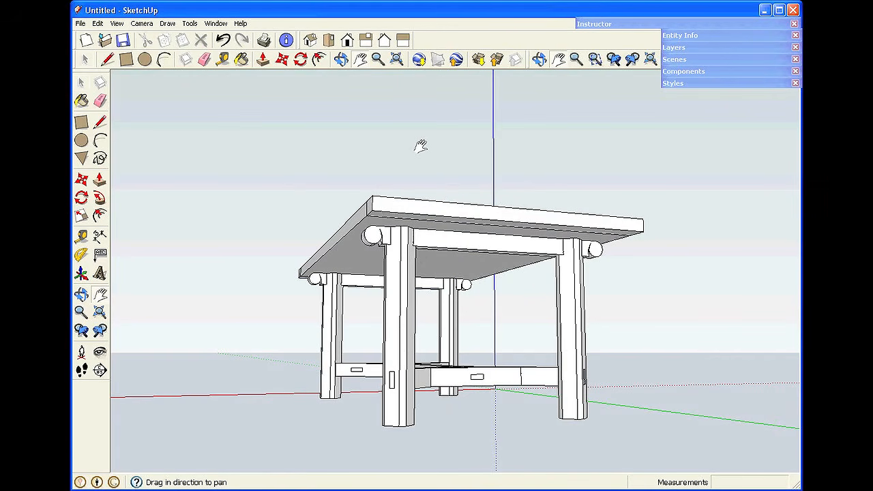
pyautogui.moveTo(426, 156); pyautogui.dragTo(512, 238, button='middle')
pyautogui.scroll(-6, 517, 254)
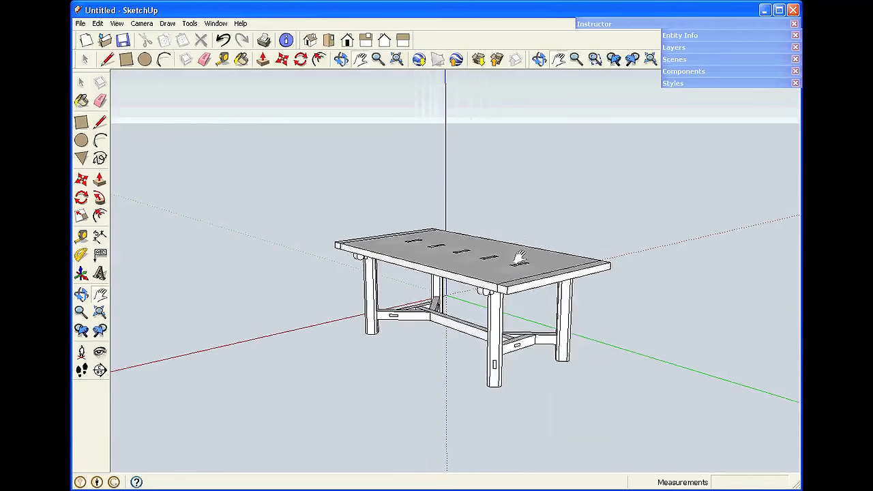
pyautogui.press('space')
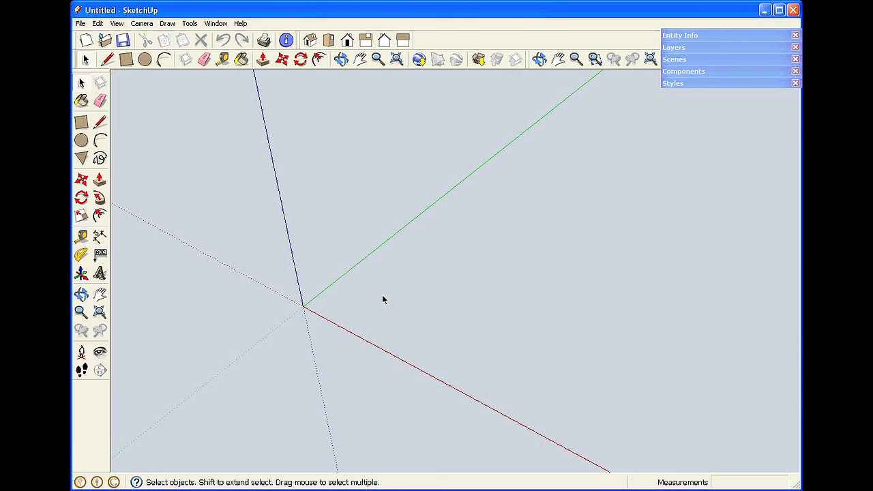
# Orbit the empty model to a lower viewpoint near the horizon to examine the three axes, and return to the Select tool
pyautogui.click(341, 60)
pyautogui.moveTo(361, 318); pyautogui.dragTo(386, 301)
pyautogui.moveTo(398, 350); pyautogui.dragTo(455, 191)
pyautogui.moveTo(454, 120); pyautogui.dragTo(452, 102)
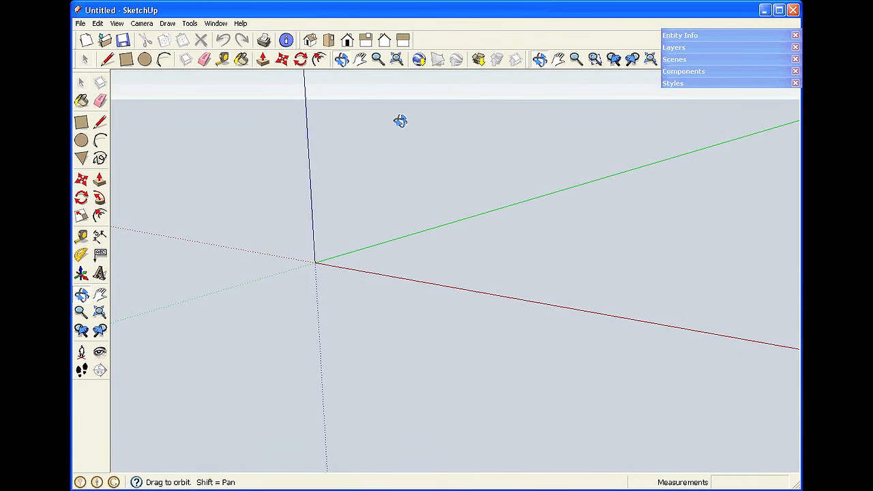
pyautogui.press('space')
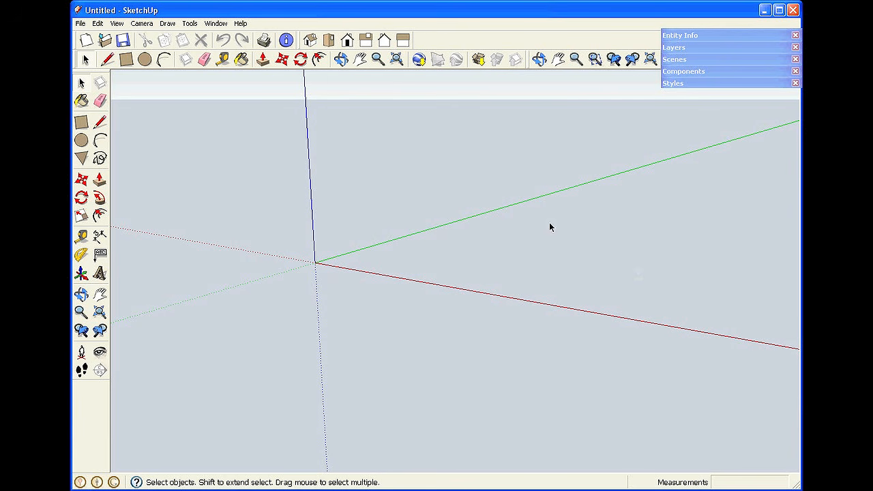
# Orbit the empty model to a higher viewpoint above the ground plane, return to the Select tool, and look over the available tool shortcuts
pyautogui.click(341, 59)
pyautogui.moveTo(272, 205)
pyautogui.mouseDown()
pyautogui.moveTo(288, 228)
pyautogui.moveTo(266, 212)
pyautogui.moveTo(273, 228)
pyautogui.moveTo(275, 221)
pyautogui.mouseUp()
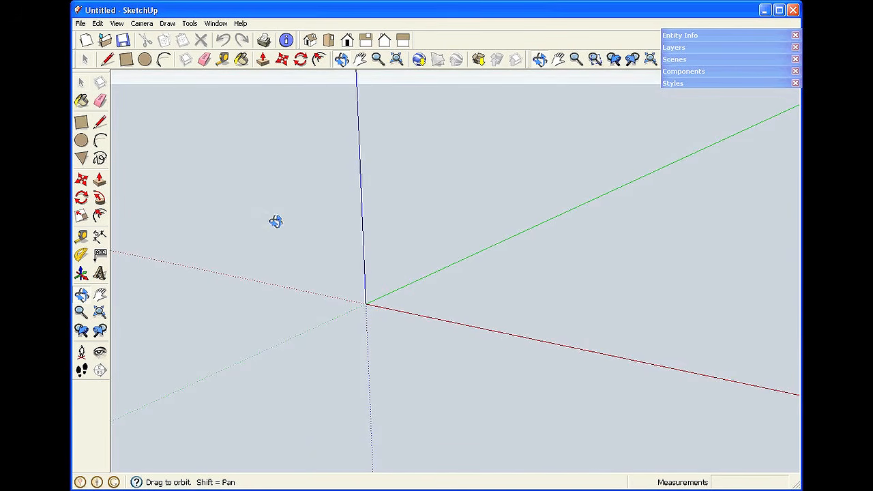
pyautogui.moveTo(436, 318)
pyautogui.mouseDown()
pyautogui.moveTo(425, 318)
pyautogui.moveTo(441, 330)
pyautogui.mouseUp()
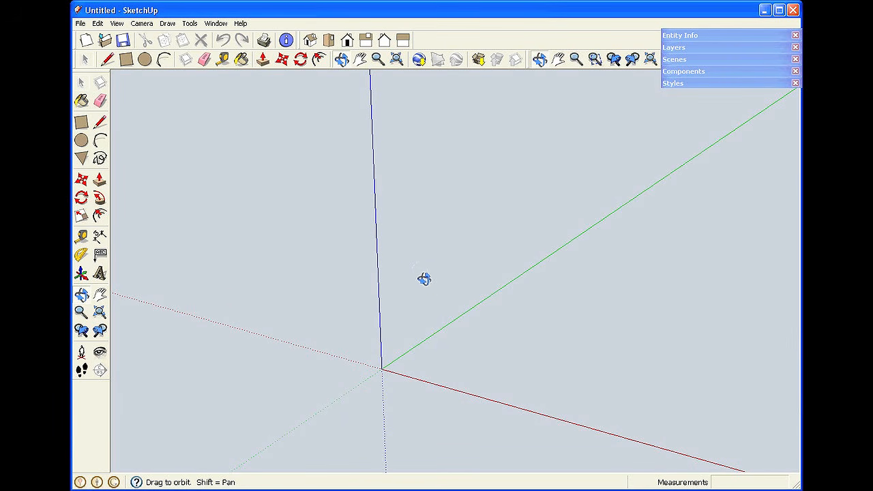
pyautogui.press('space')
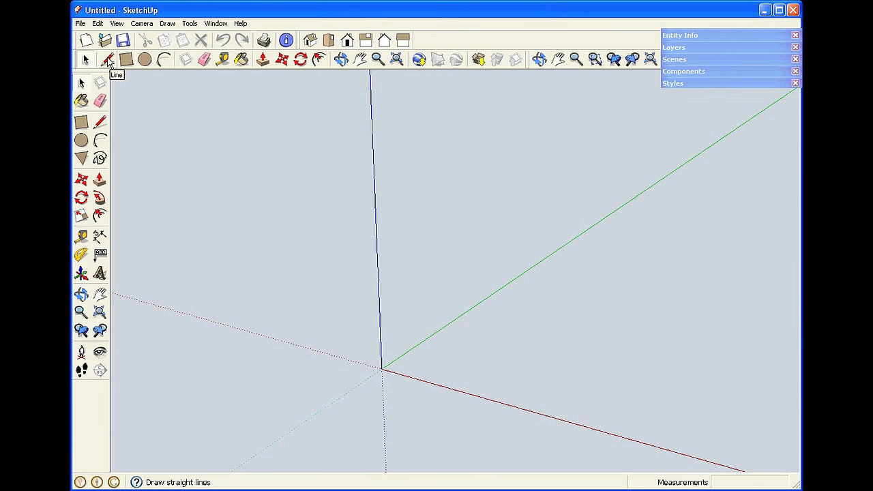
pyautogui.click(189, 24)
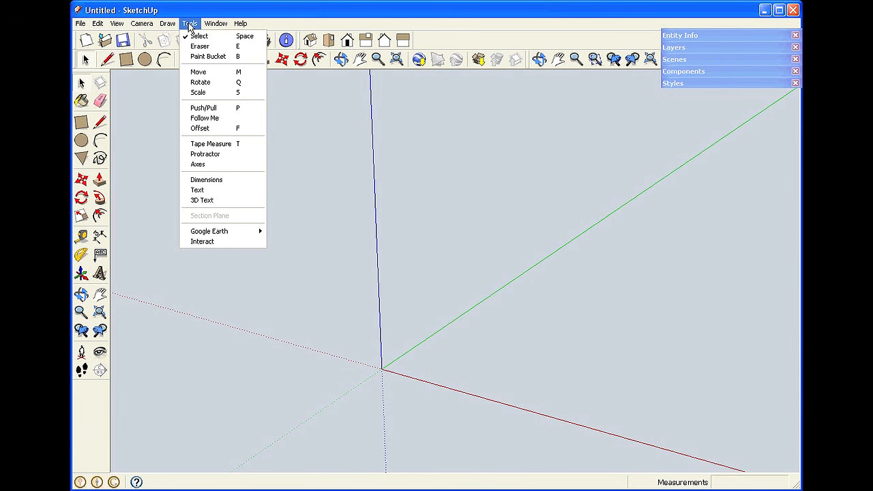
pyautogui.click(404, 203)
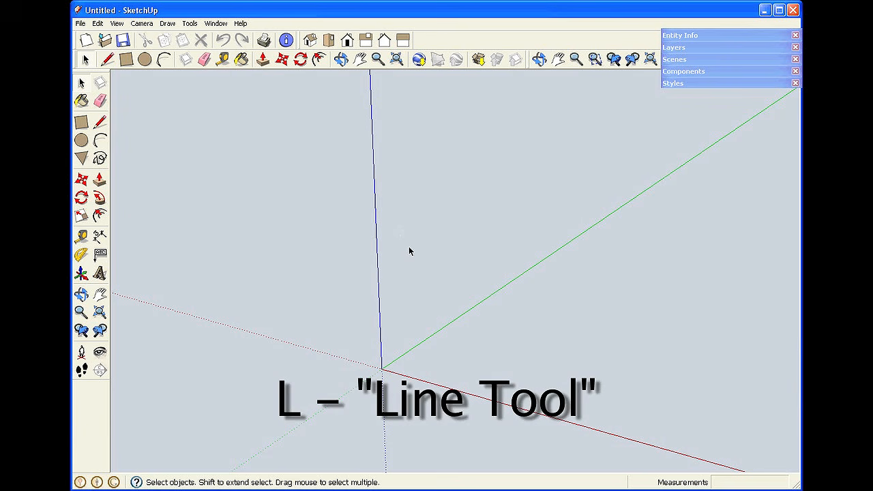
# Draw a closed rectangle about 86 by 59 inches on the ground plane with the Line tool, following the green and red axis directions
pyautogui.press('l')
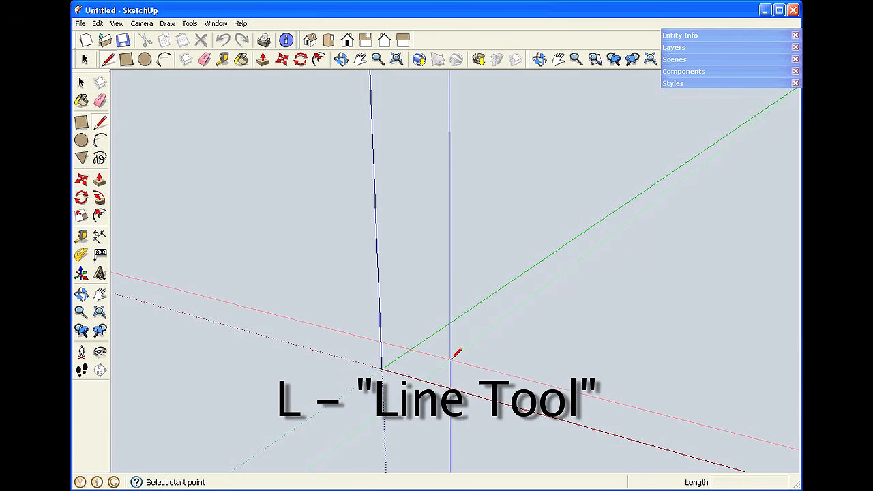
pyautogui.click(452, 358)
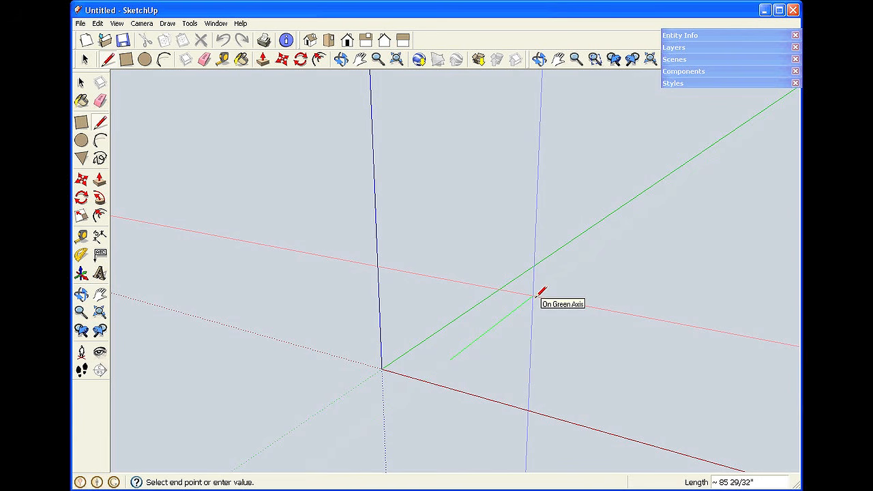
pyautogui.click(533, 296)
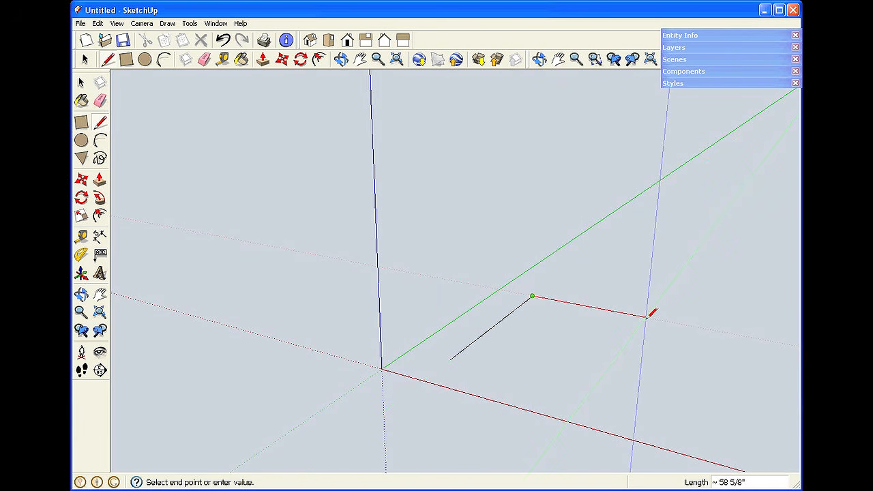
pyautogui.click(647, 317)
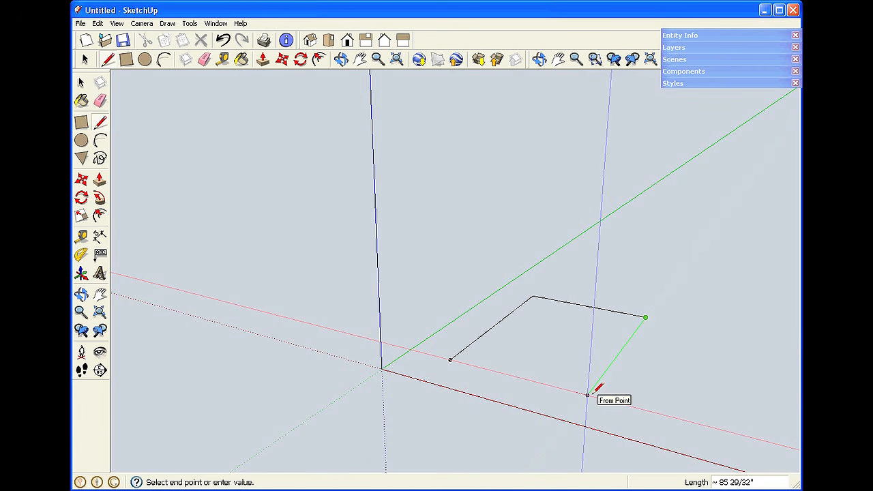
pyautogui.click(587, 395)
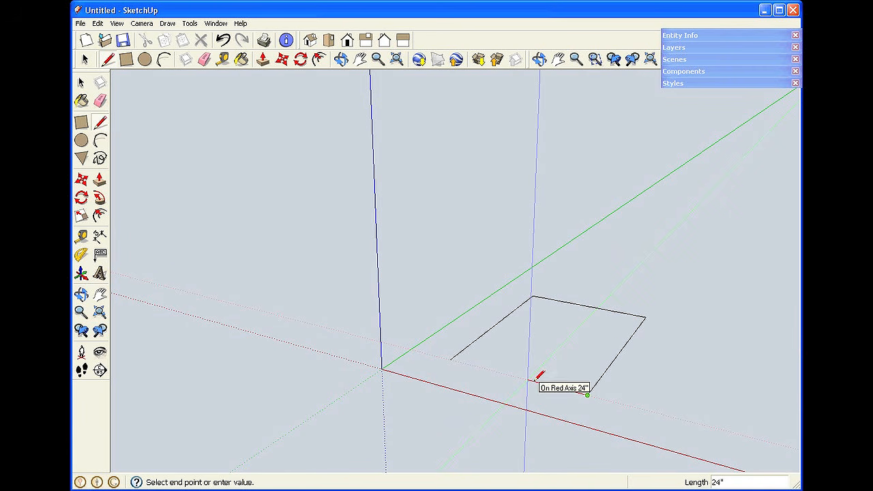
pyautogui.click(451, 359)
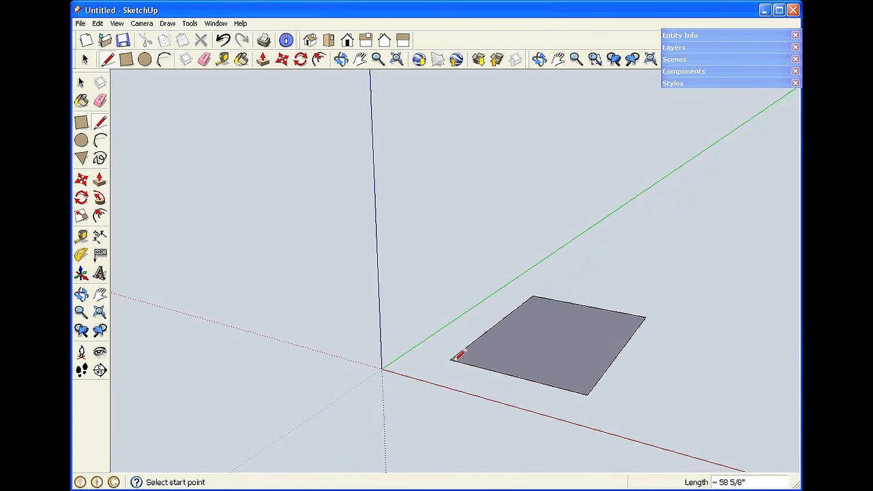
pyautogui.press('space')
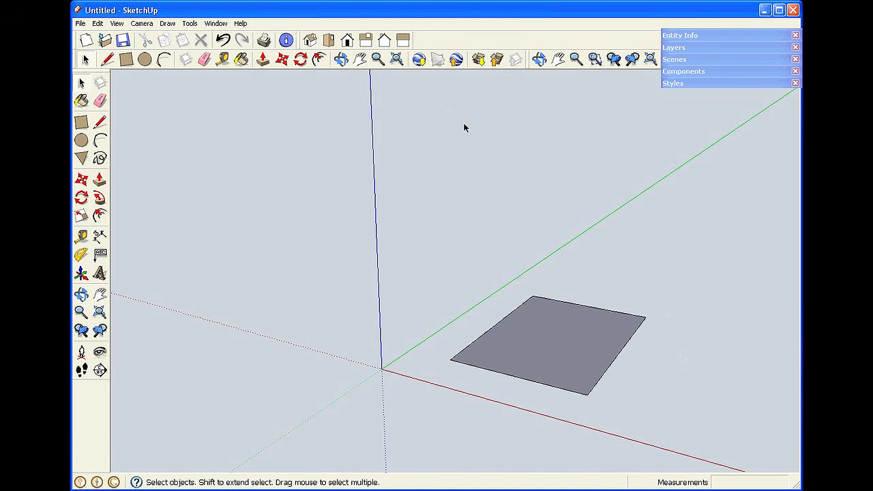
# Orbit around the rectangle from near the horizon back to a higher viewpoint to examine how it lies on the ground
pyautogui.click(341, 59)
pyautogui.moveTo(302, 265); pyautogui.dragTo(333, 232)
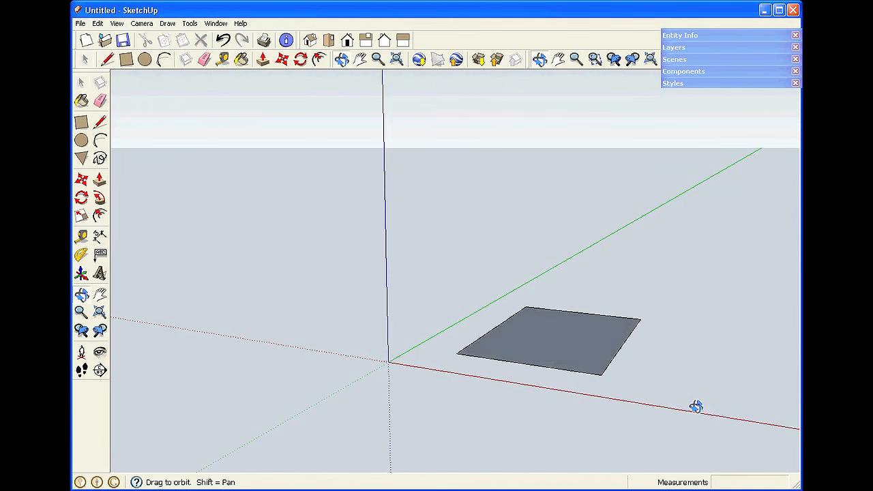
pyautogui.scroll(3, 696, 407)
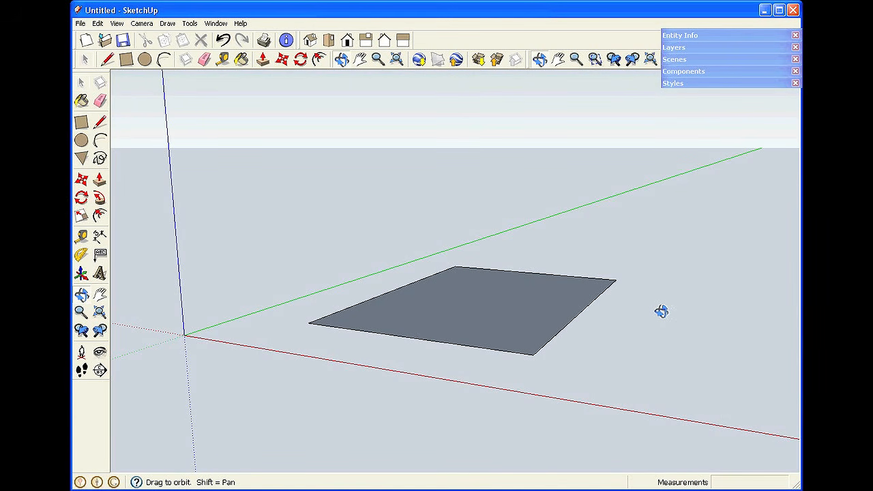
pyautogui.press('space')
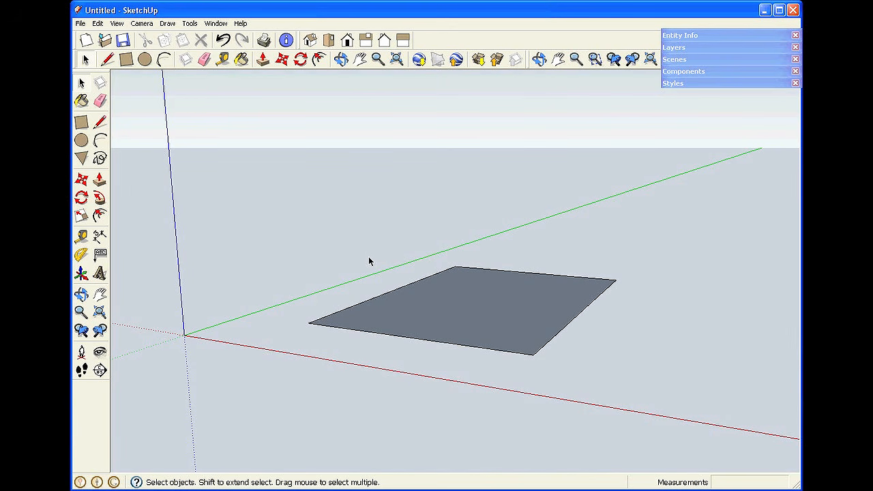
pyautogui.click(342, 60)
pyautogui.moveTo(333, 218); pyautogui.dragTo(346, 246)
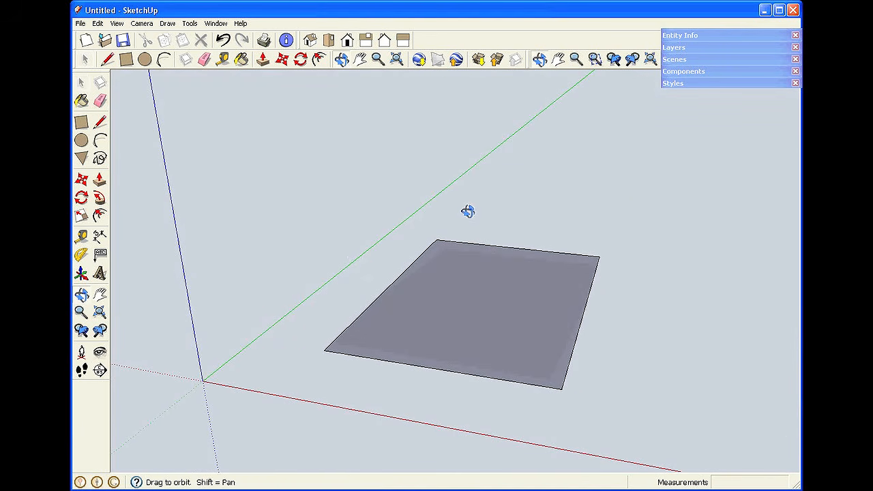
pyautogui.press('space')
# Select the whole ground rectangle with its edges and delete it
pyautogui.scroll(-5, 512, 203)
pyautogui.scroll(1, 634, 240)
pyautogui.scroll(2, 635, 240)
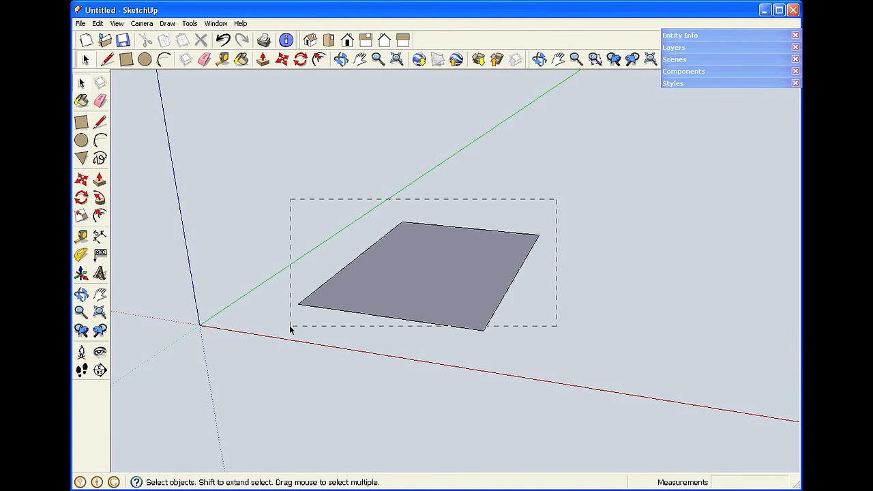
pyautogui.moveTo(290, 329); pyautogui.dragTo(300, 306)
pyautogui.press('Delete')
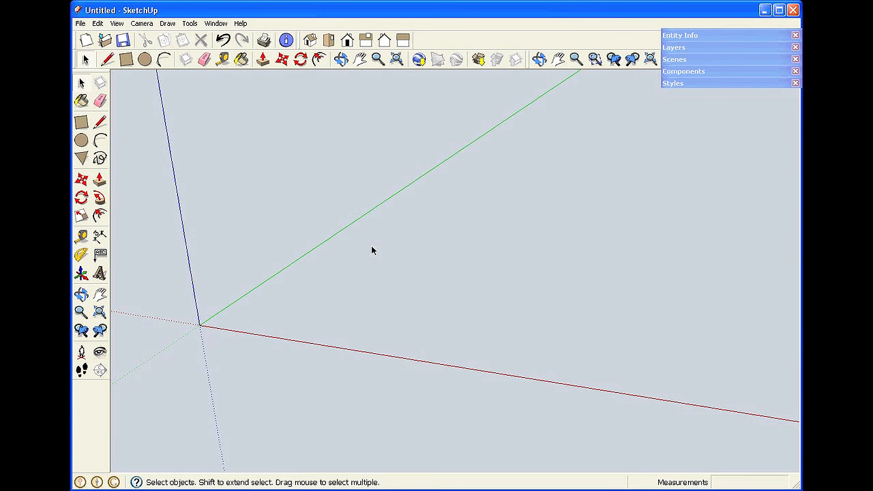
# Draw a closed irregular four-sided face with the Line tool, with off-axis edges including ones about 74 and 47 inches long
pyautogui.click(107, 60)
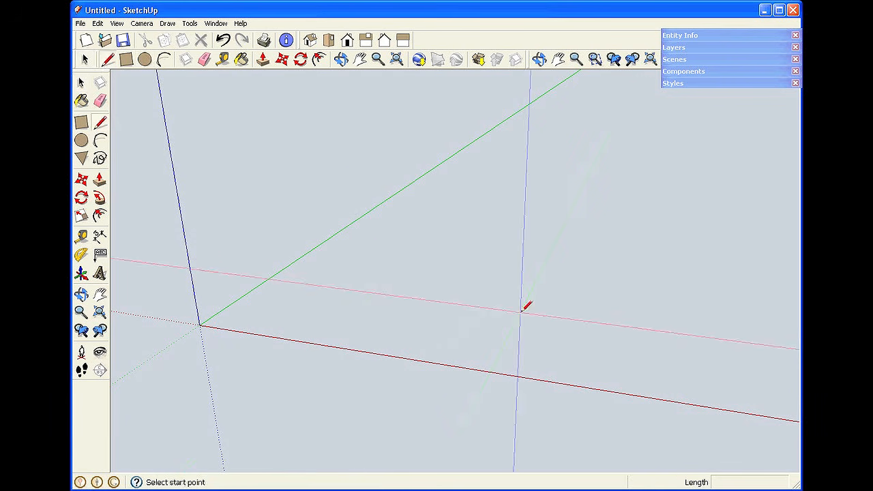
pyautogui.click(409, 318)
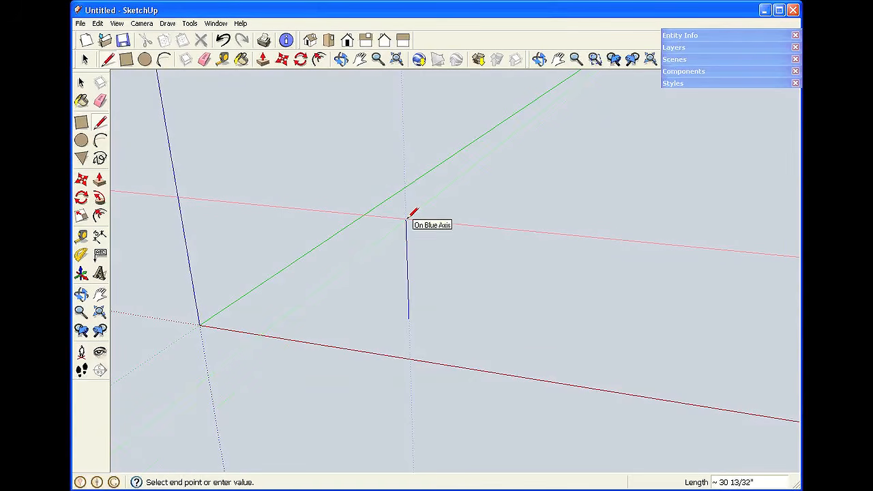
pyautogui.click(417, 219)
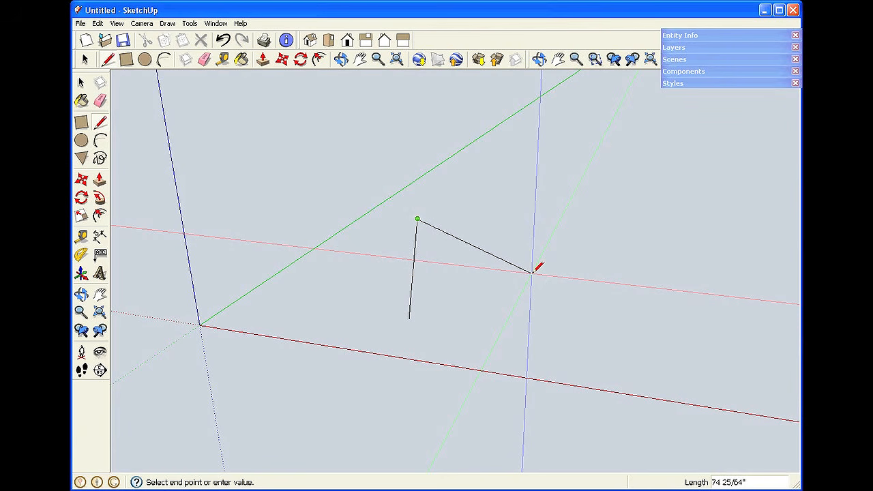
pyautogui.click(532, 273)
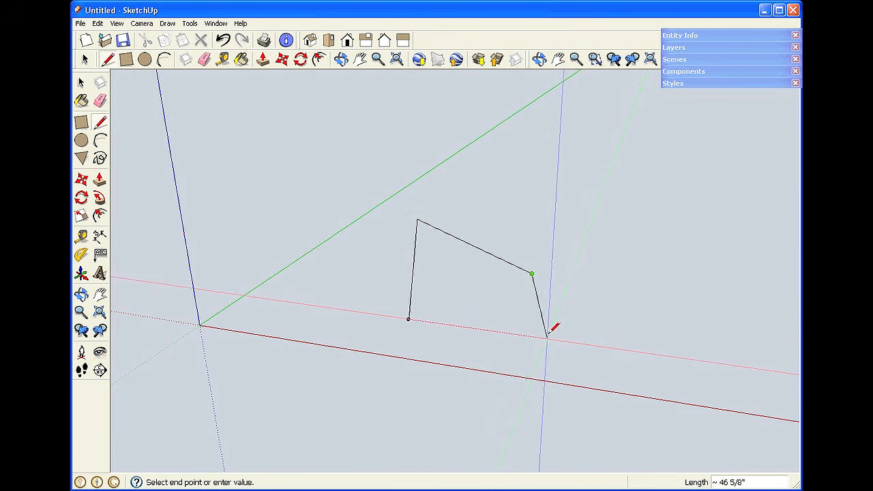
pyautogui.click(547, 338)
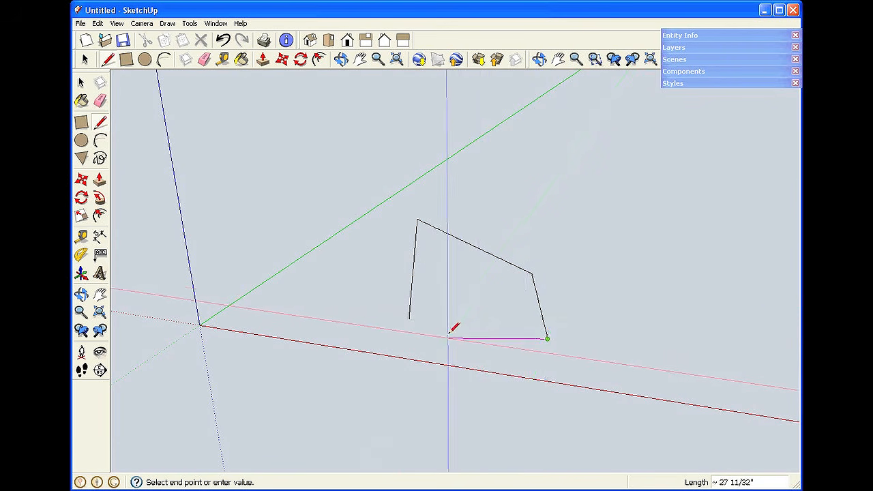
pyautogui.click(409, 318)
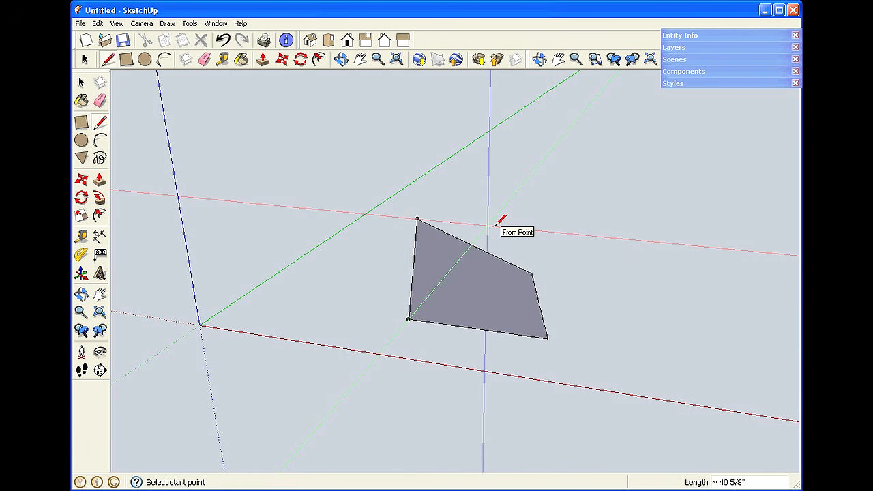
# Select the entire irregular four-sided face with its edges and delete it
pyautogui.press('space')
pyautogui.click(341, 60)
pyautogui.moveTo(526, 335); pyautogui.dragTo(584, 240)
pyautogui.press('space')
pyautogui.moveTo(573, 171); pyautogui.dragTo(387, 331)
pyautogui.press('Delete')
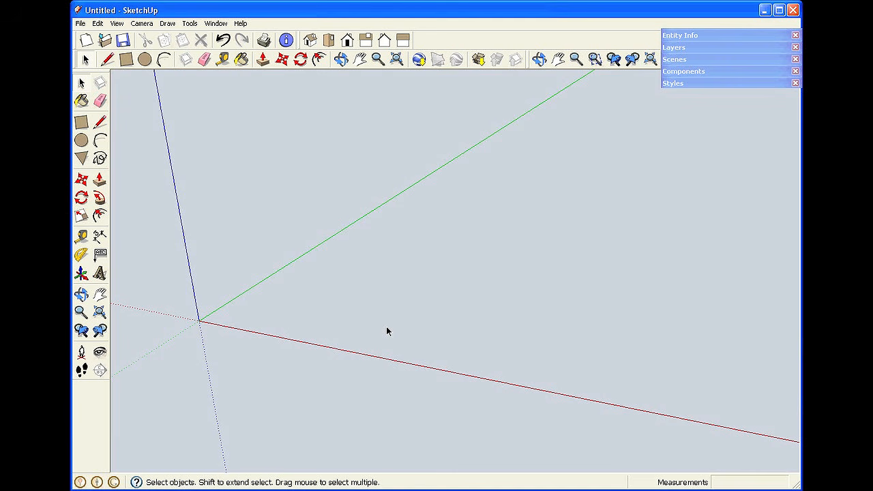
# Draw a closed rectangle on the ground plane with the Line tool along the green and red axis directions, its green-direction side about 33 inches
pyautogui.click(107, 59)
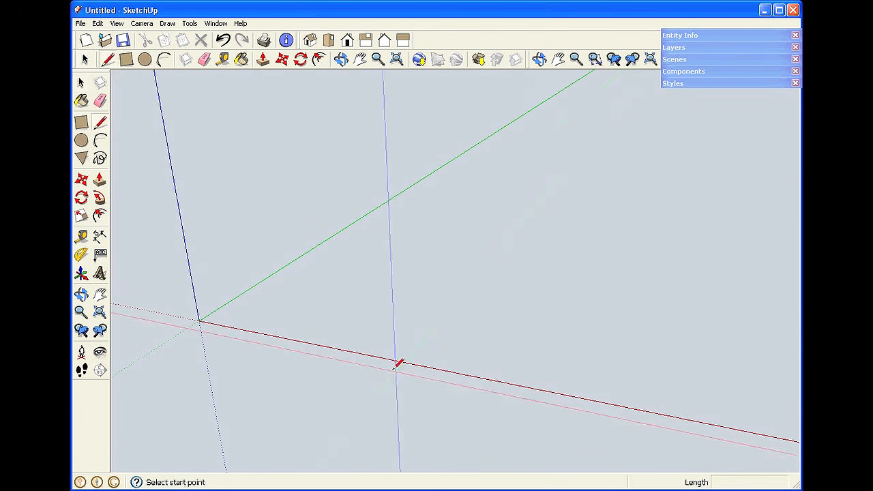
pyautogui.click(343, 307)
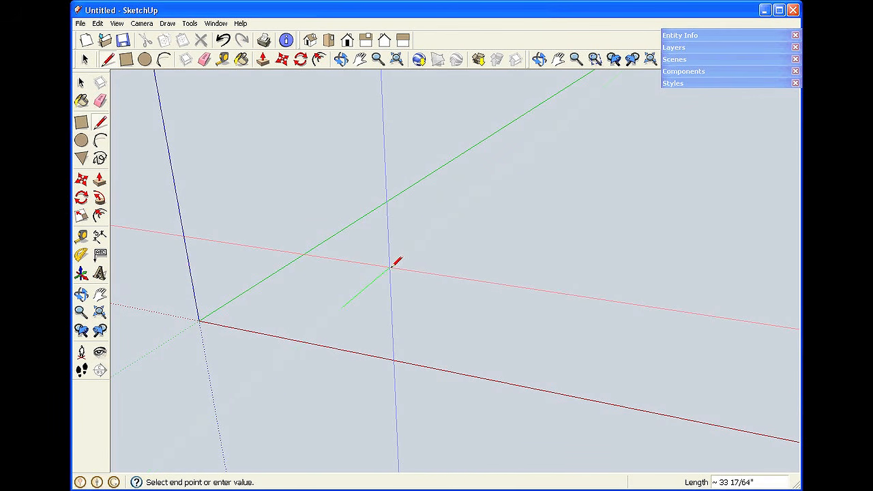
pyautogui.click(390, 266)
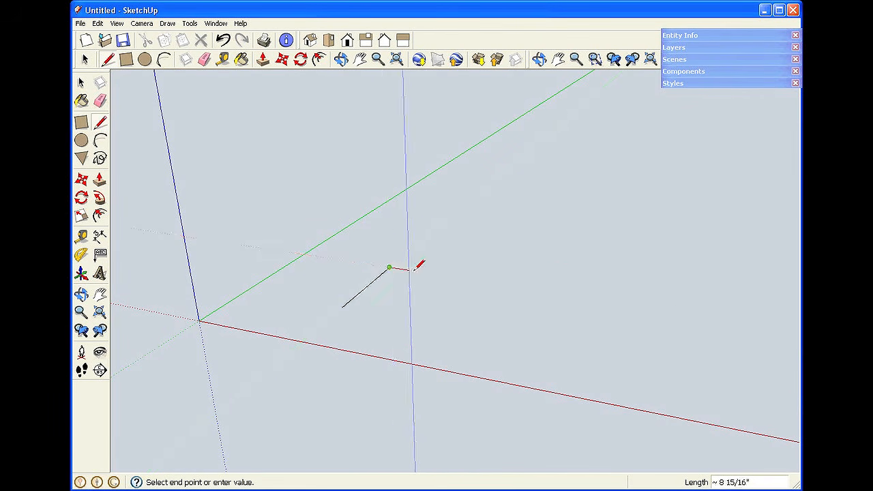
pyautogui.click(454, 275)
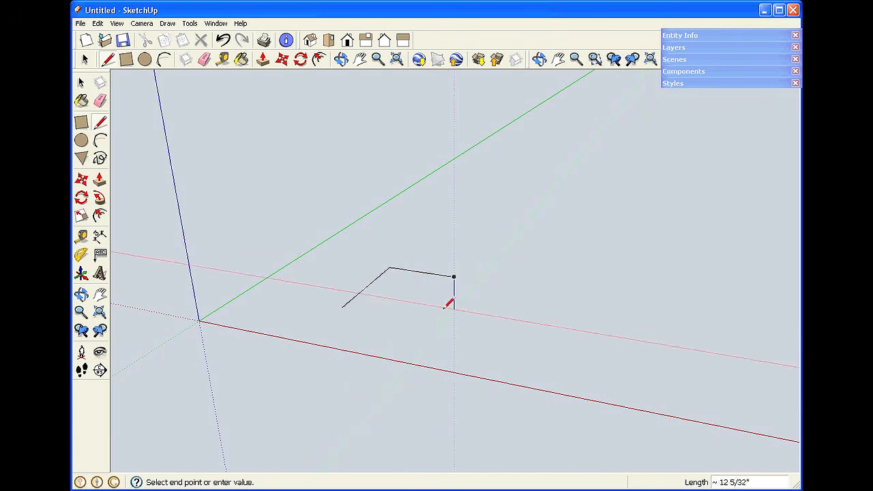
pyautogui.click(415, 321)
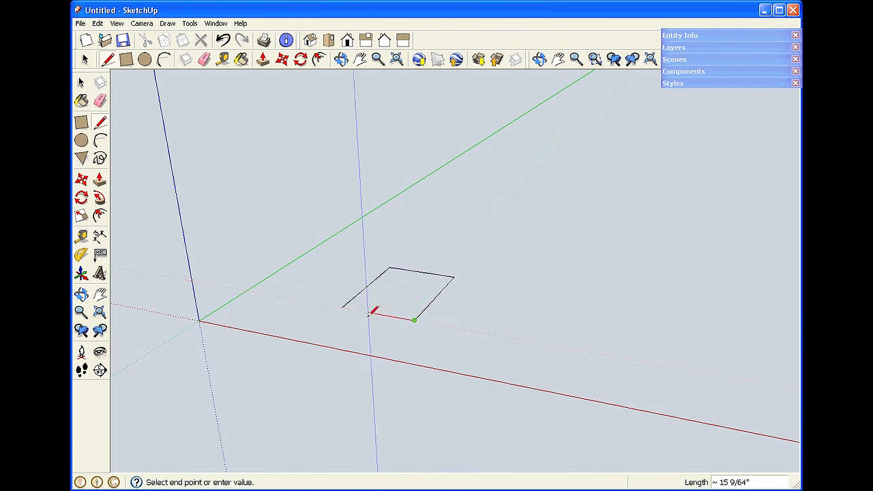
pyautogui.click(342, 308)
# Draw an upright rectangular face about 33 by 15 inches along the blue axis direction, rising from the rectangle's green-direction edge near the origin
pyautogui.click(342, 307)
pyautogui.click(338, 259)
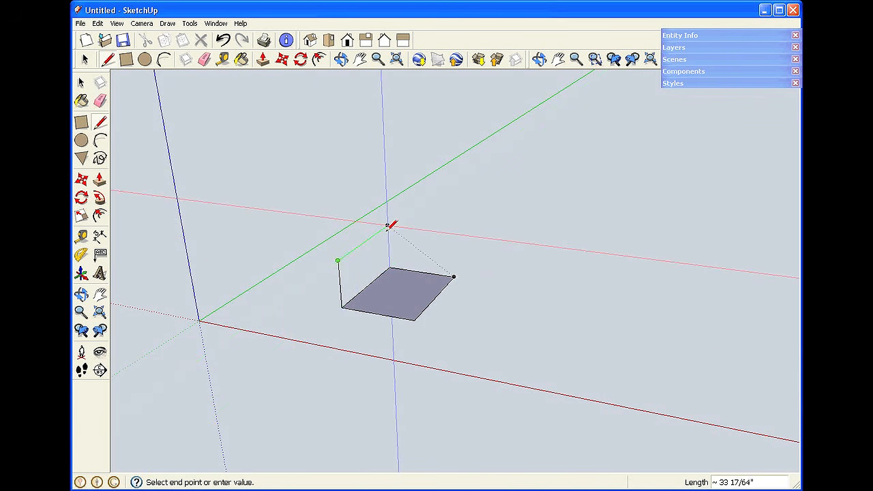
pyautogui.click(387, 225)
pyautogui.click(390, 266)
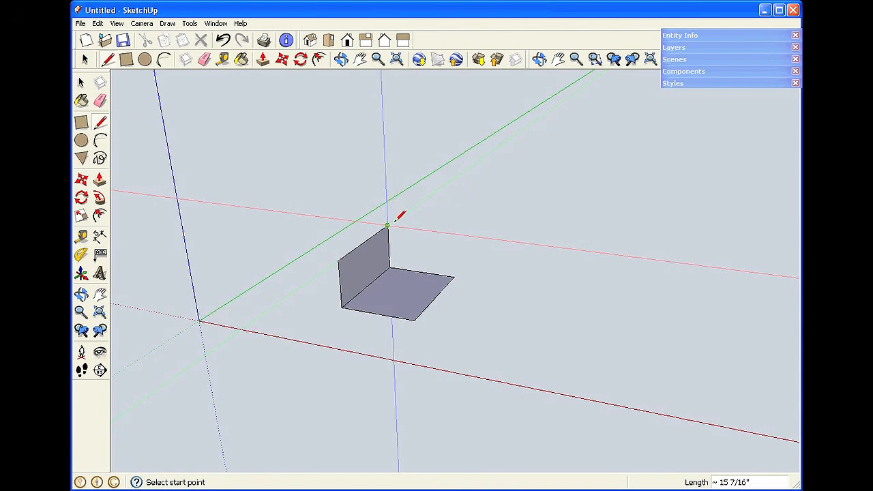
# Zoom in on the upright face and examine the endpoint and midpoint snaps along its back vertical edge with the Line tool
pyautogui.scroll(3, 387, 225)
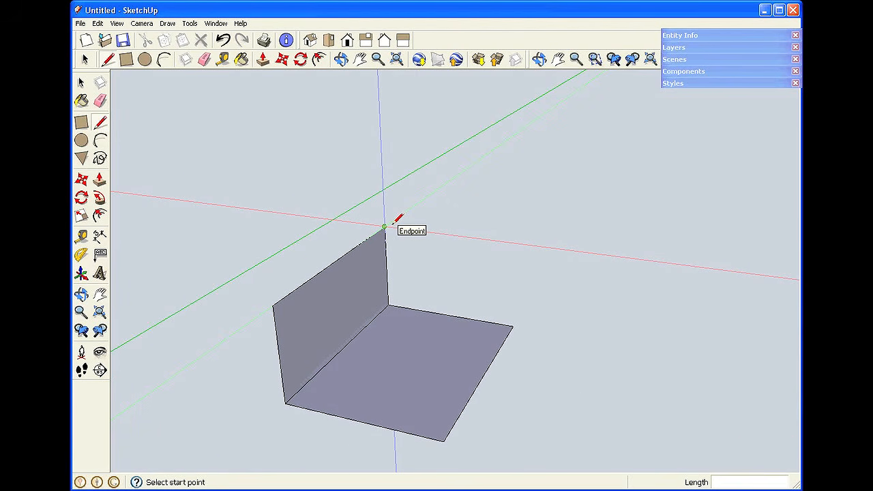
pyautogui.scroll(-3, 385, 226)
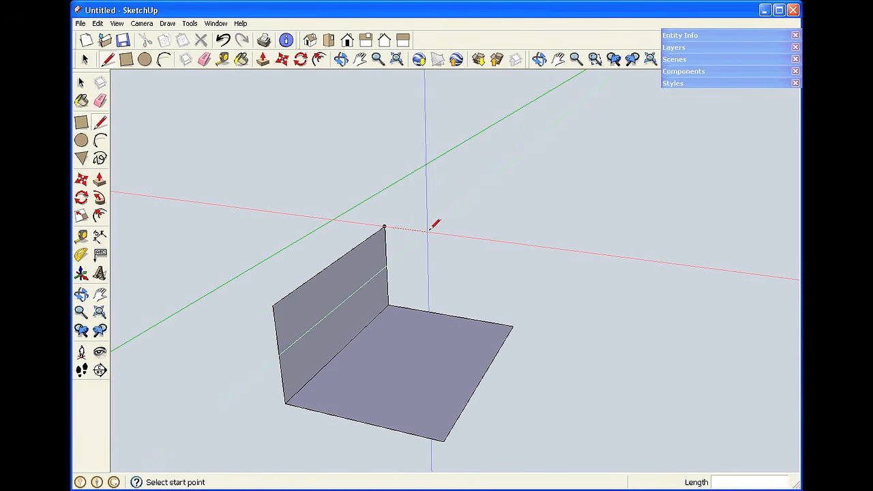
pyautogui.scroll(3, 420, 226)
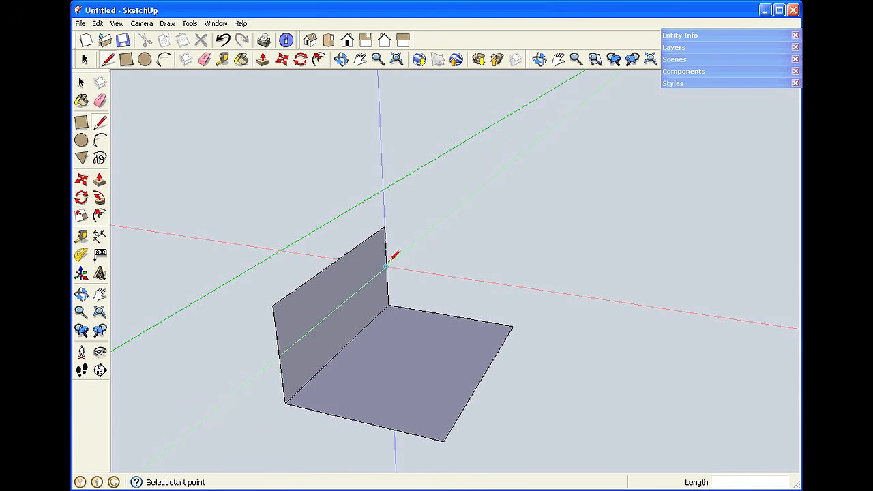
# Draw a second upright face about 24 by 15 inches with the Line tool, rising from the base rectangle's red-direction edge at the back
pyautogui.click(386, 226)
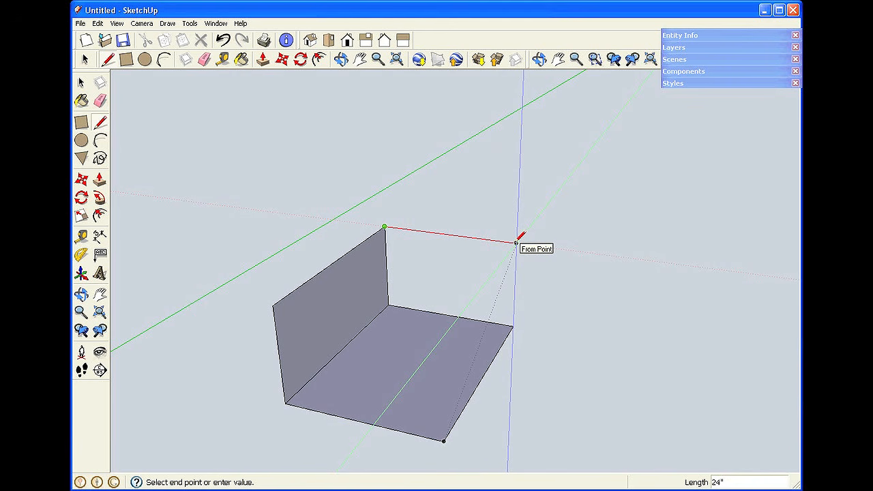
pyautogui.click(516, 242)
pyautogui.click(513, 326)
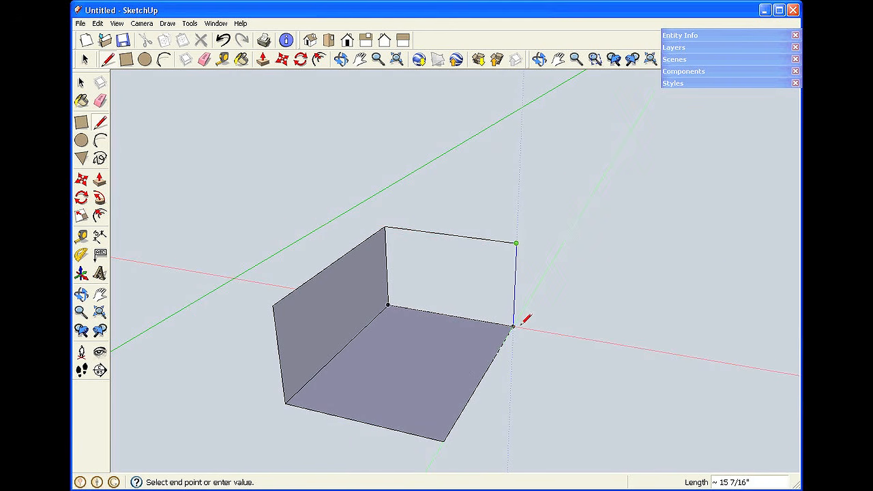
pyautogui.click(513, 326)
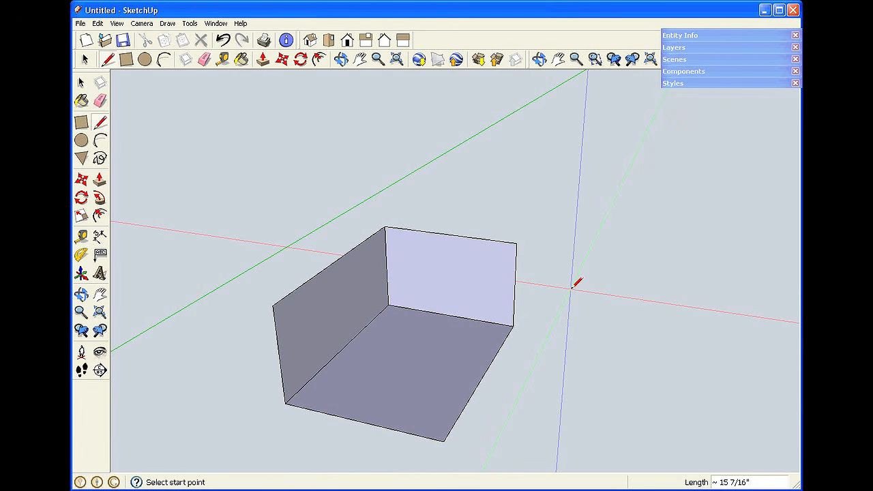
# Select the base rectangle together with both upright faces and delete them all
pyautogui.scroll(-3, 597, 290)
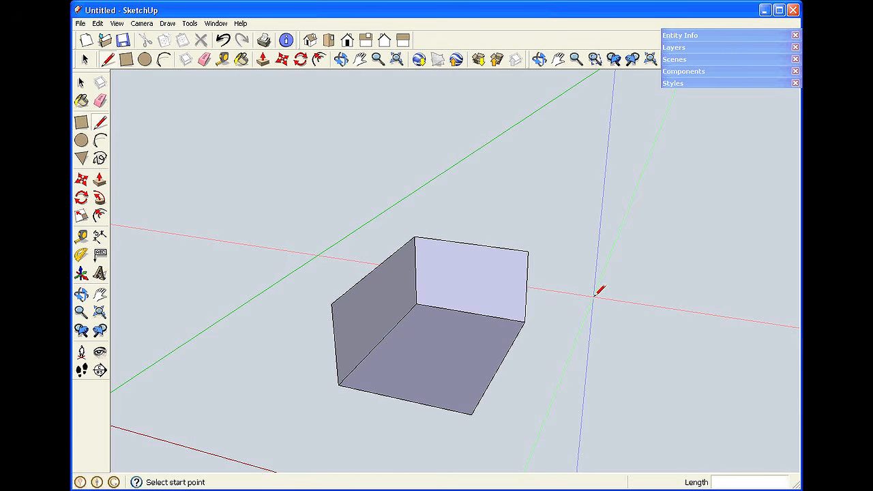
pyautogui.press('space')
pyautogui.moveTo(553, 230)
pyautogui.mouseDown()
pyautogui.moveTo(285, 425)
pyautogui.moveTo(296, 444)
pyautogui.mouseUp()
pyautogui.press('Delete')
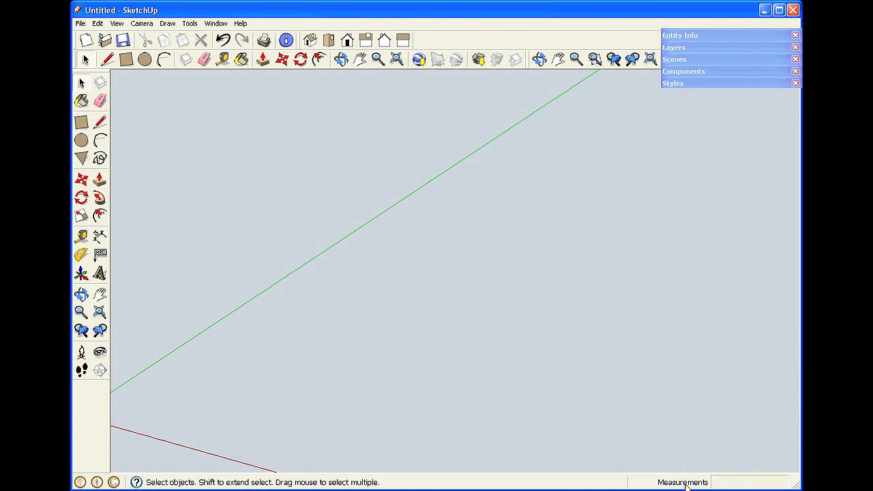
# Draw a closed 24 by 24 inch square on the ground plane with the Line tool, following the green and red axis directions
pyautogui.click(99, 121)
pyautogui.click(299, 351)
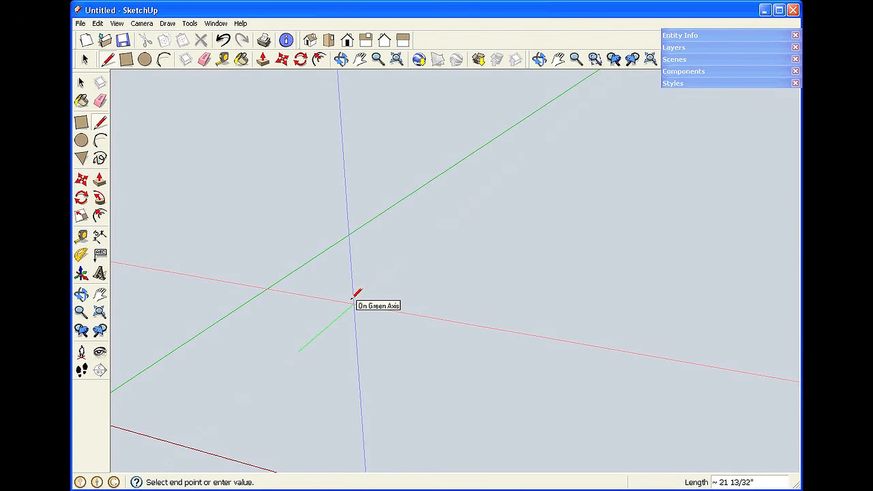
pyautogui.write('24')
pyautogui.press('Return')
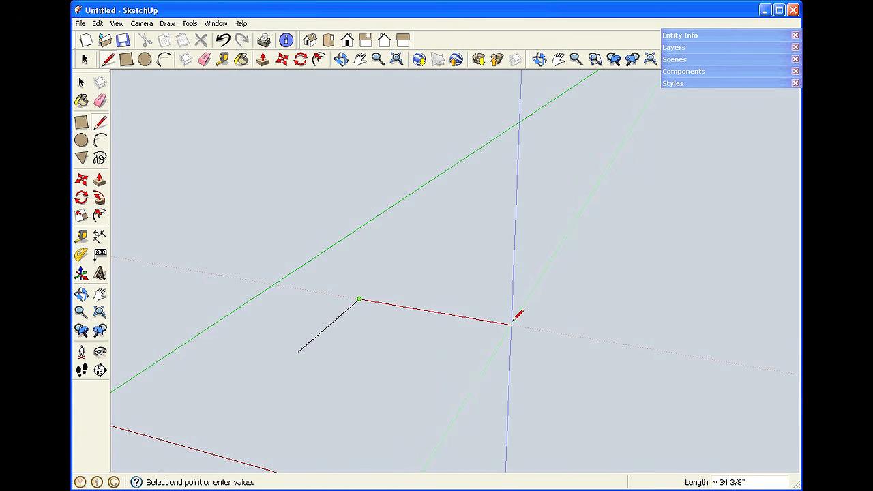
pyautogui.write('24')
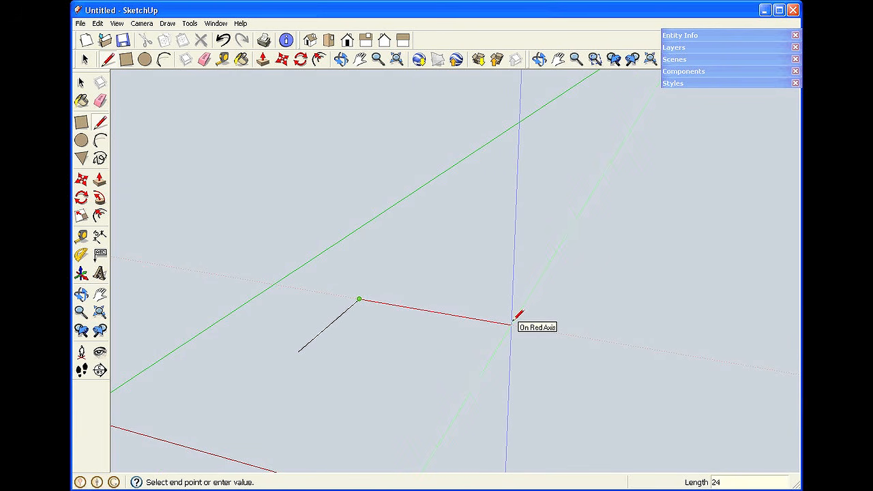
pyautogui.press('Return')
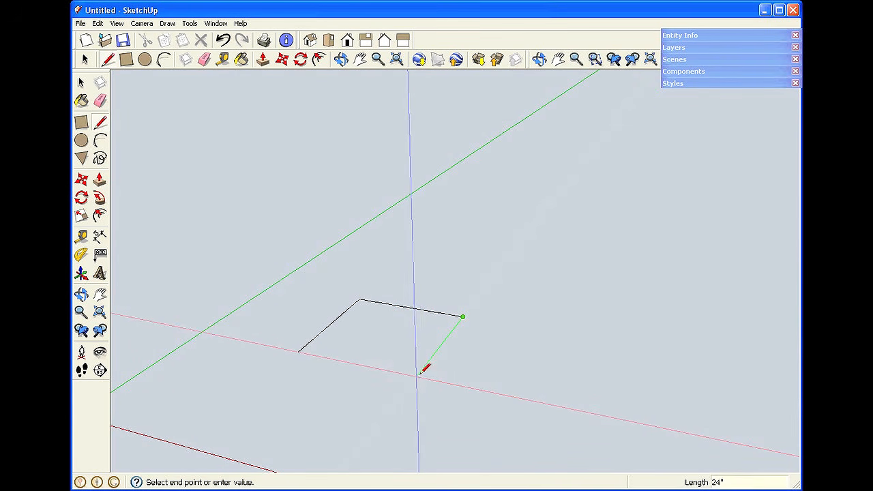
pyautogui.click(417, 375)
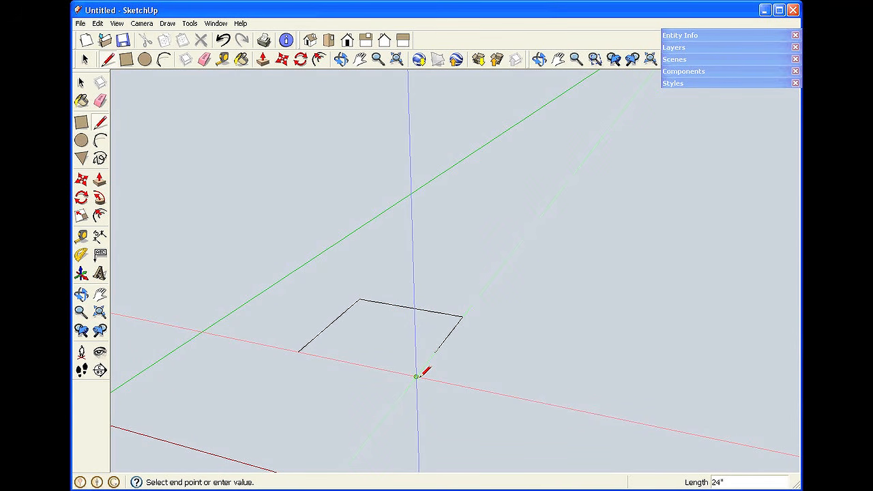
pyautogui.click(298, 352)
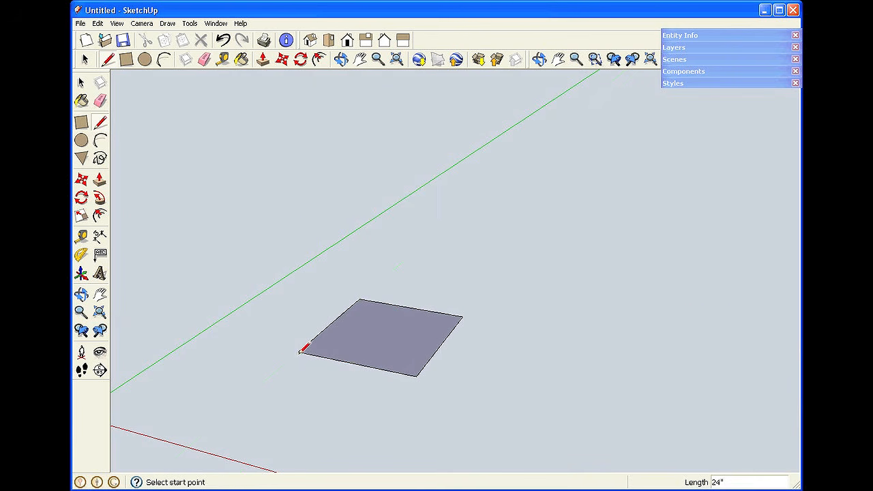
pyautogui.press('space')
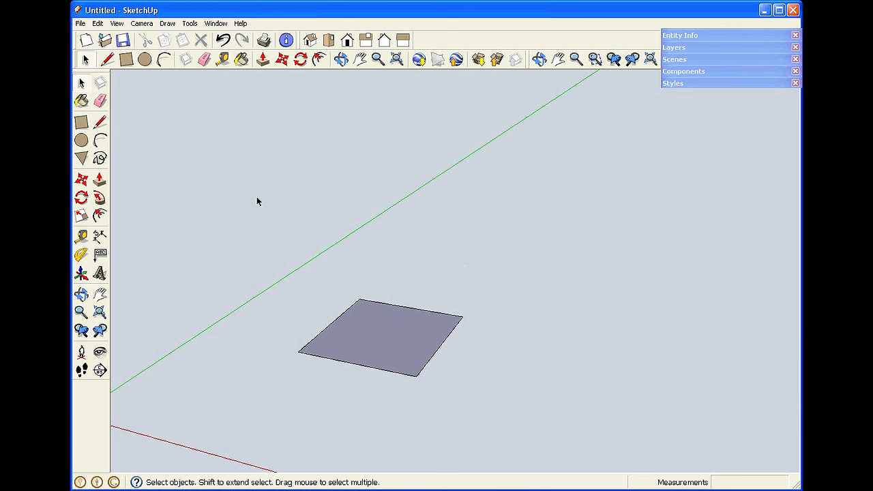
# Open the Instructor window and examine its instructions for the Line tool and the Select tool
pyautogui.click(217, 24)
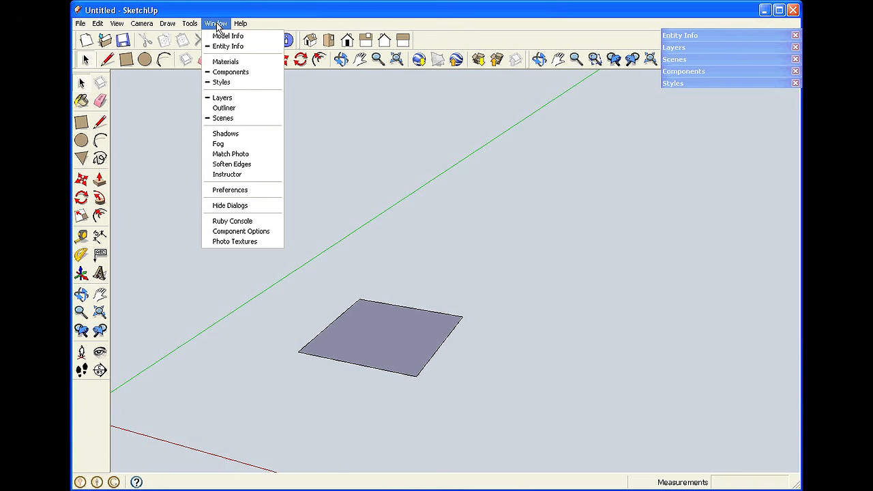
pyautogui.click(217, 175)
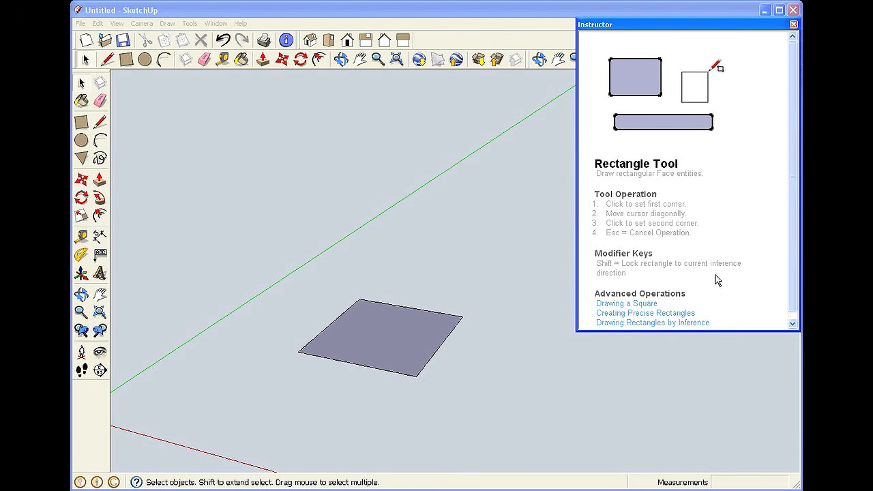
pyautogui.click(109, 60)
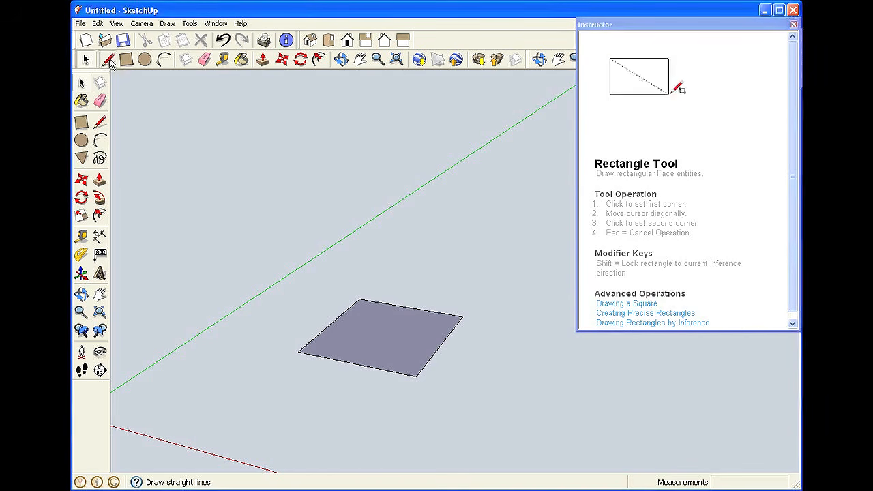
pyautogui.click(109, 60)
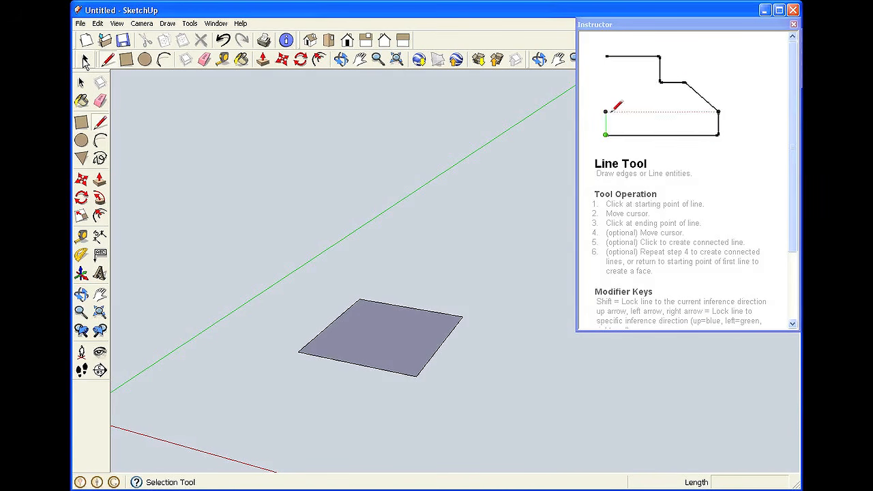
pyautogui.click(85, 61)
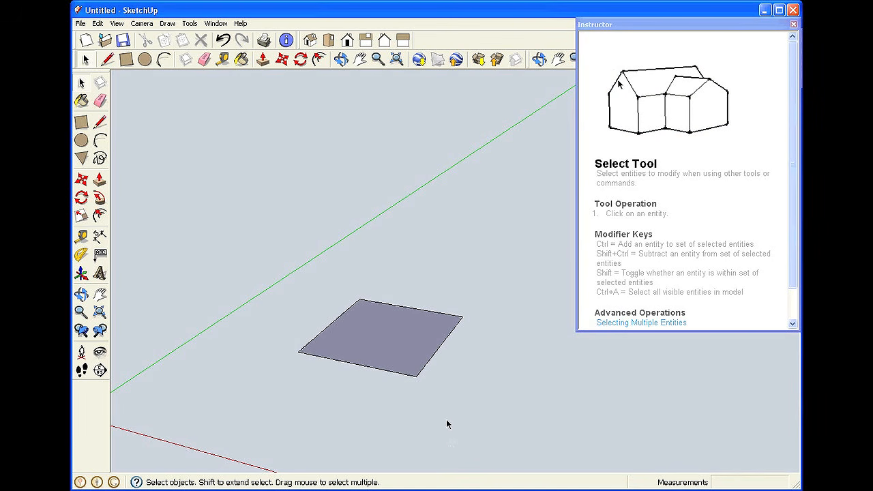
# Select individual edges of the square, and extend the selection to its remaining edges and its face
pyautogui.click(434, 358)
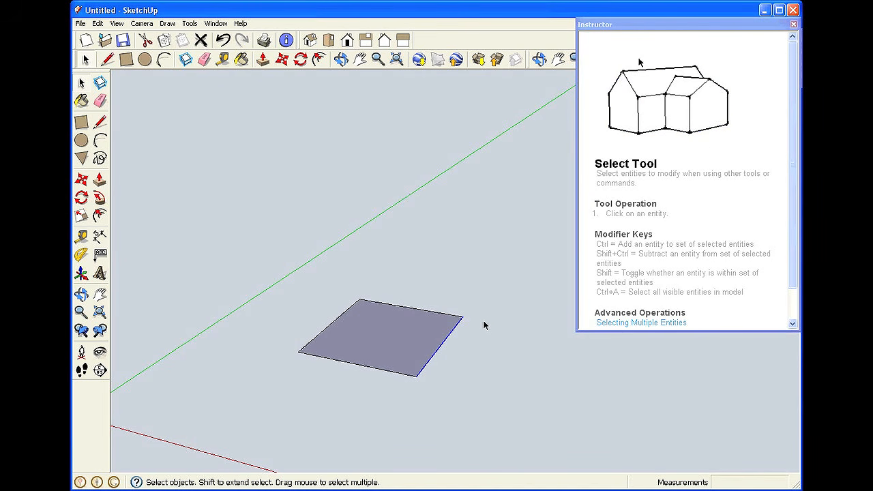
pyautogui.click(444, 314)
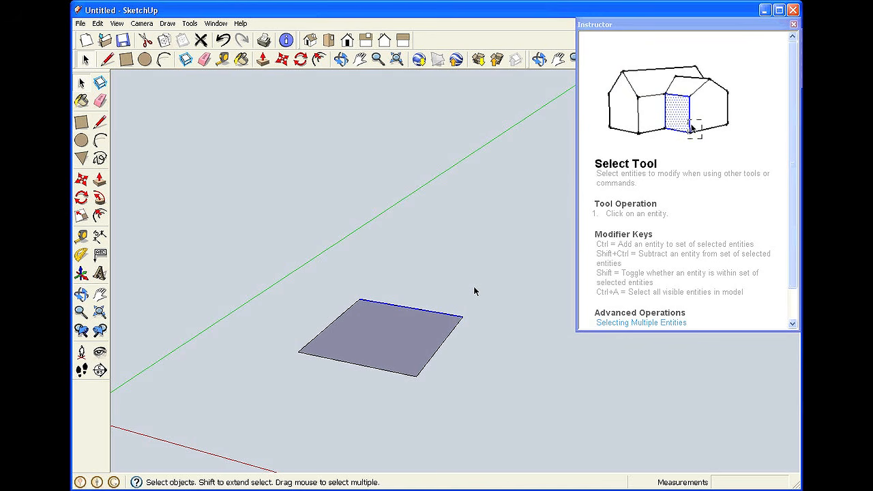
pyautogui.keyDown('shift'); pyautogui.click(443, 344); pyautogui.keyUp('shift')
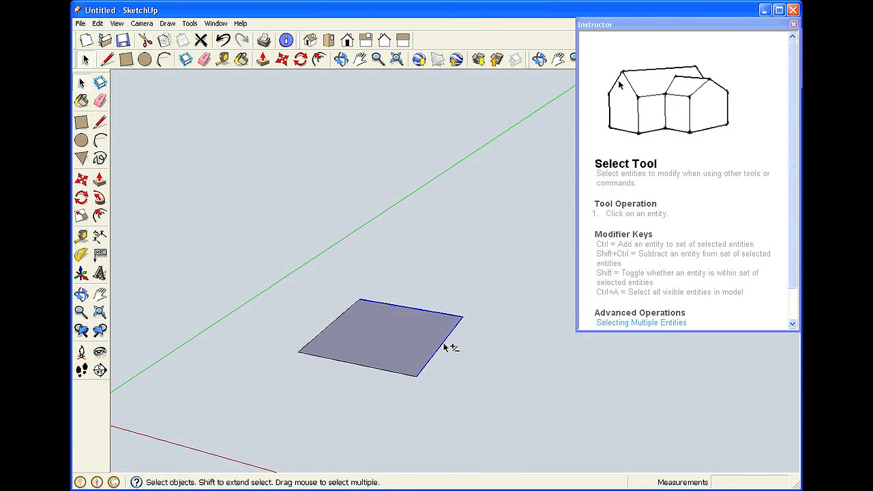
pyautogui.keyDown('shift'); pyautogui.click(404, 374); pyautogui.keyUp('shift')
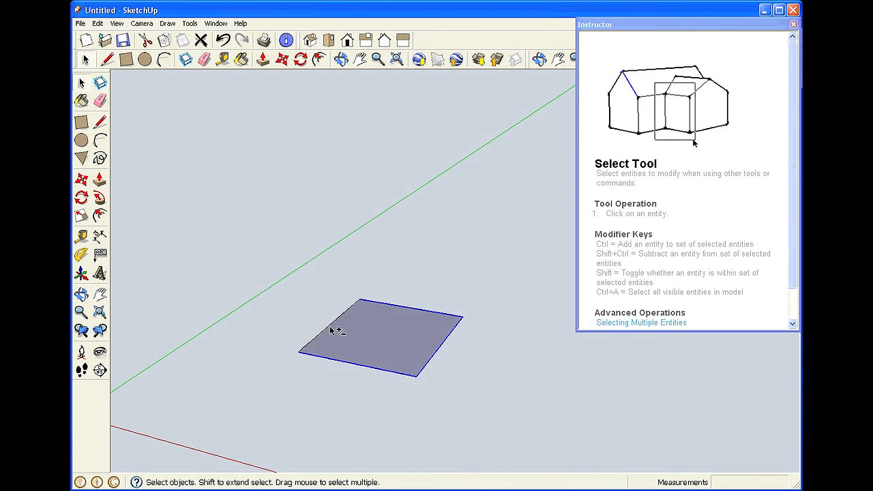
pyautogui.keyDown('shift'); pyautogui.click(360, 344); pyautogui.keyUp('shift')
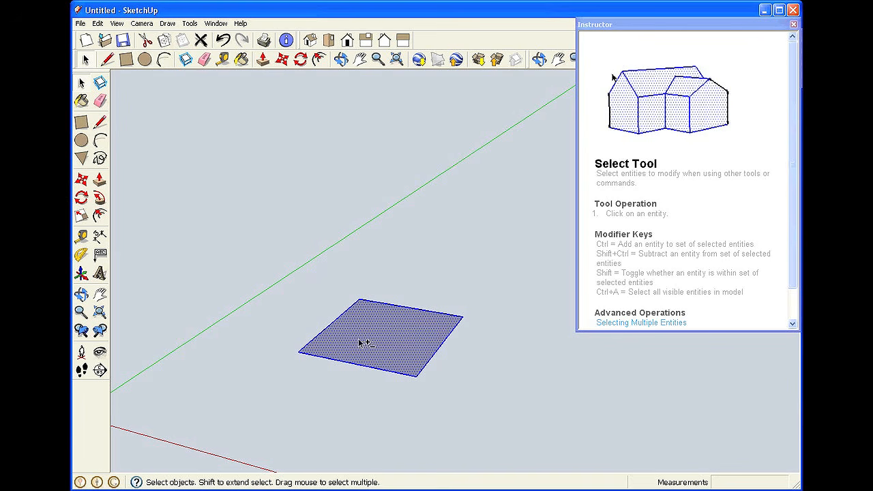
# Try to move the selected square along the blue axis, and clear the selection
pyautogui.click(367, 341)
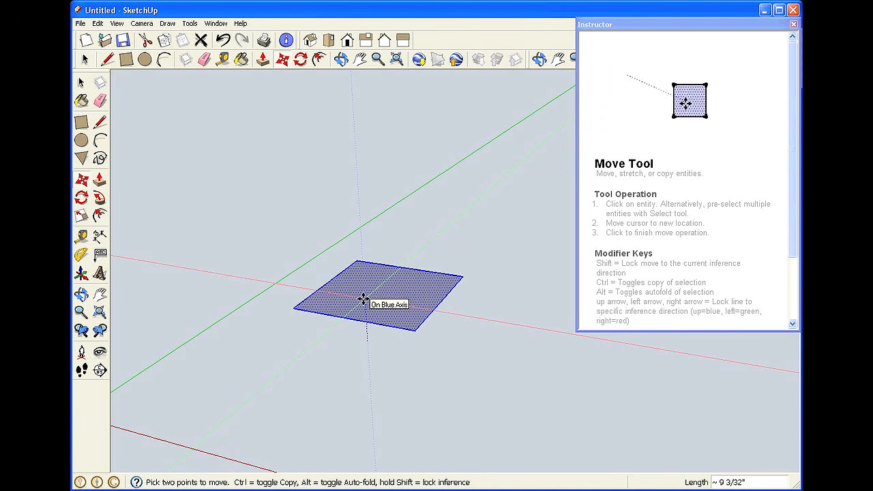
pyautogui.press('Escape')
pyautogui.press('space')
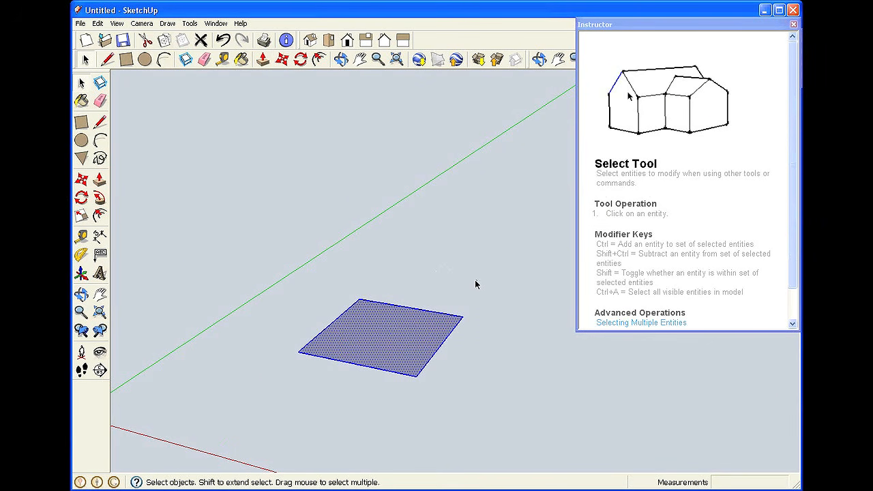
pyautogui.click(476, 280)
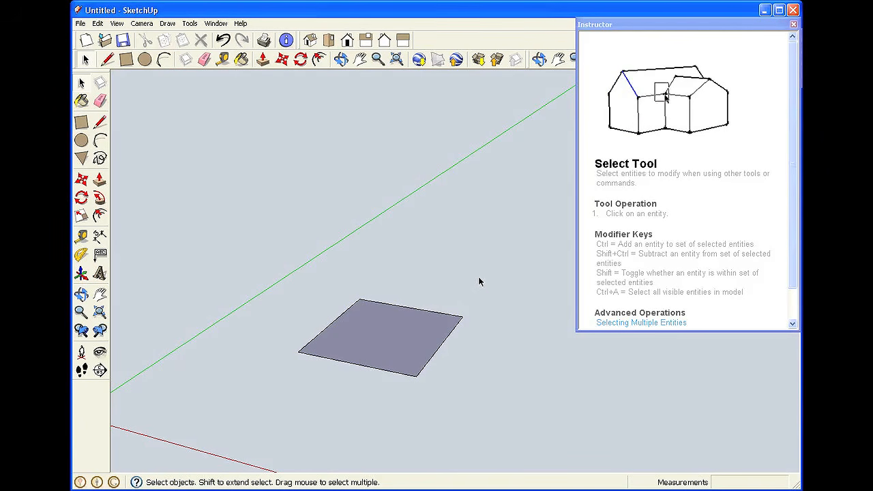
# Select the whole square with a right-to-left box and a left-to-right box, clearing the selection after each
pyautogui.moveTo(486, 263)
pyautogui.mouseDown()
pyautogui.moveTo(468, 368)
pyautogui.moveTo(285, 426)
pyautogui.moveTo(260, 422)
pyautogui.mouseUp()
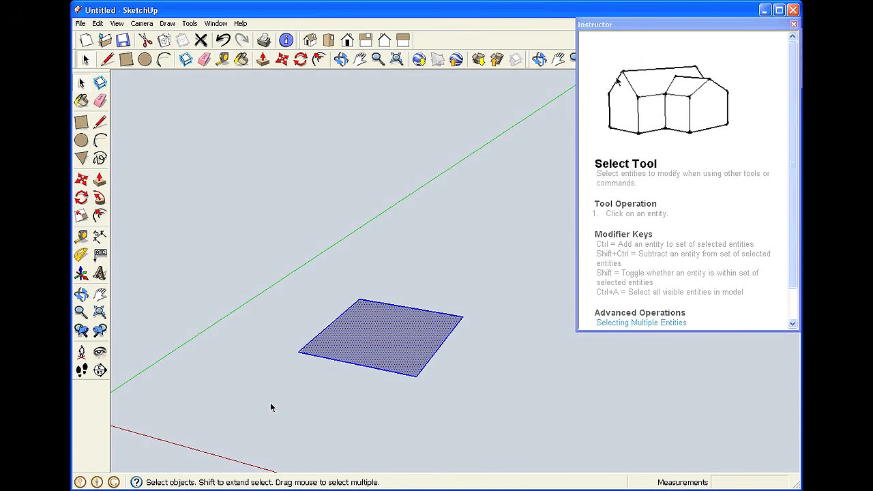
pyautogui.click(269, 403)
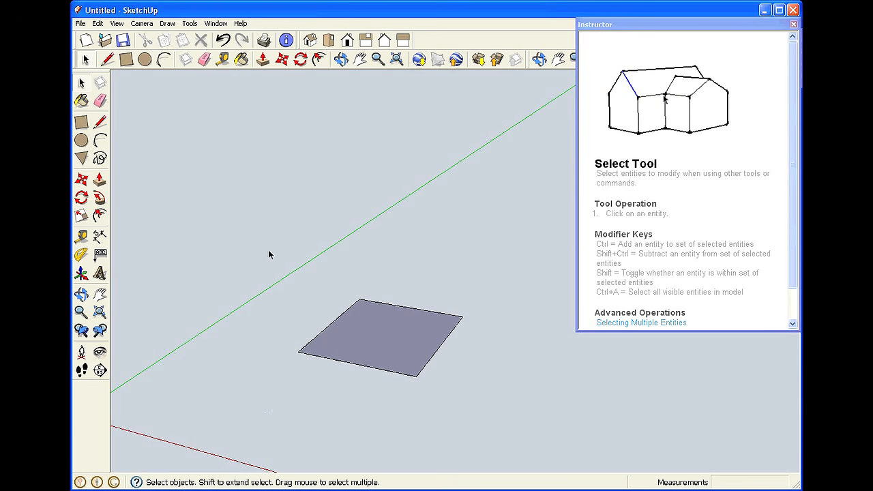
pyautogui.moveTo(255, 235)
pyautogui.mouseDown()
pyautogui.moveTo(262, 351)
pyautogui.moveTo(296, 405)
pyautogui.moveTo(503, 423)
pyautogui.mouseUp()
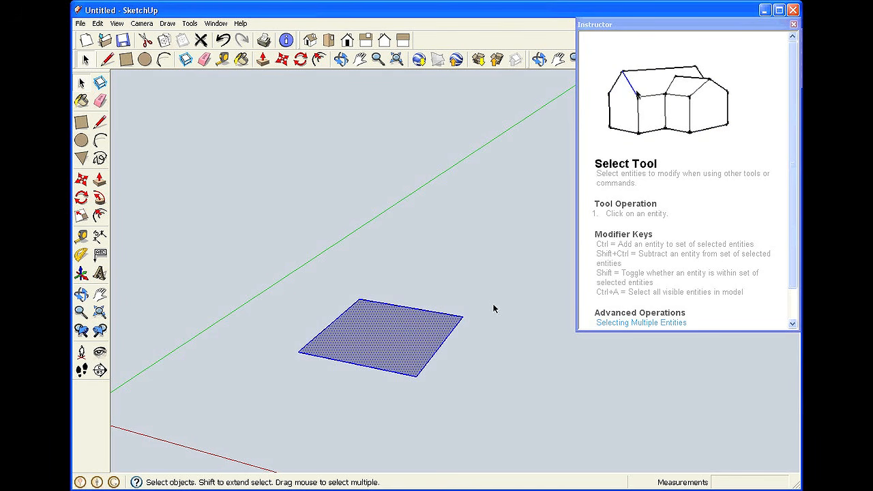
pyautogui.click(449, 364)
# Window-select part of the square and the whole square, and crossing-select it with a partly overlapping box, clearing each selection
pyautogui.moveTo(262, 266); pyautogui.dragTo(421, 414)
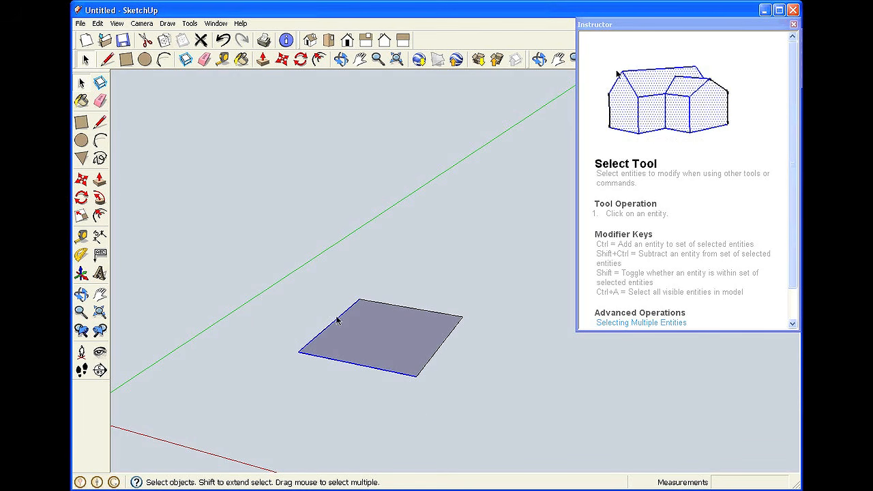
pyautogui.click(358, 272)
pyautogui.moveTo(261, 265); pyautogui.dragTo(494, 407)
pyautogui.click(499, 302)
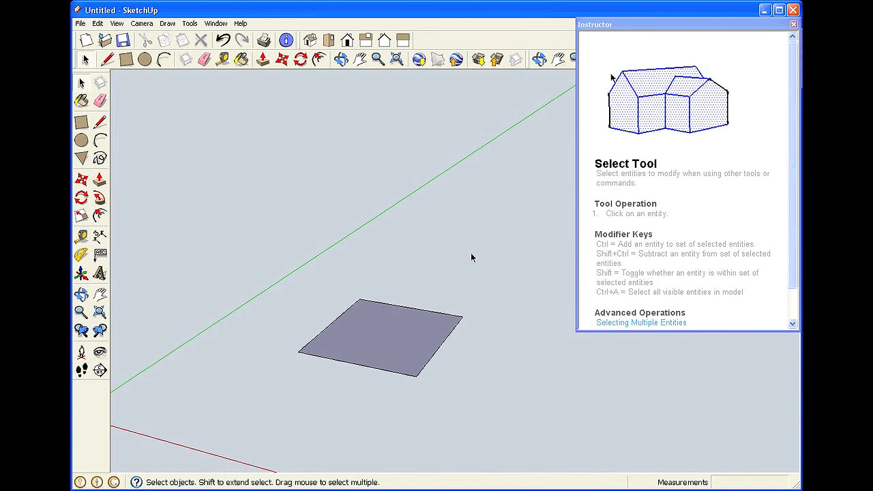
pyautogui.moveTo(503, 272)
pyautogui.mouseDown()
pyautogui.moveTo(510, 346)
pyautogui.moveTo(405, 396)
pyautogui.moveTo(378, 389)
pyautogui.mouseUp()
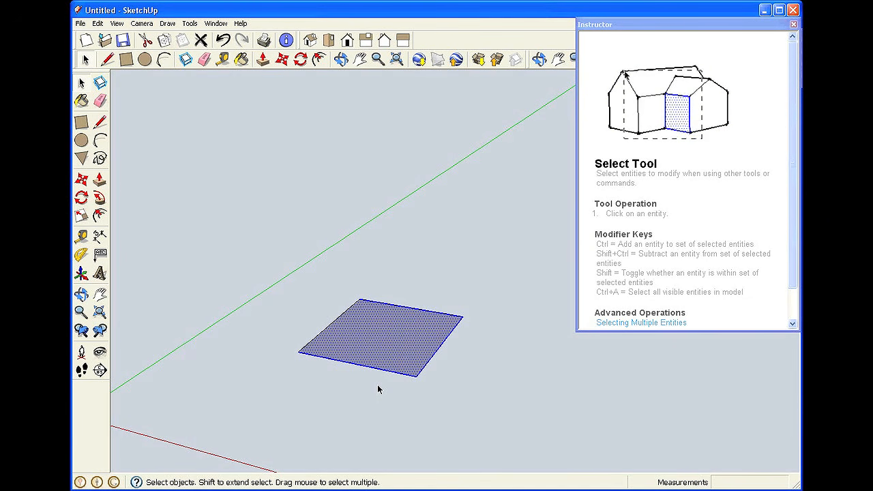
pyautogui.click(379, 389)
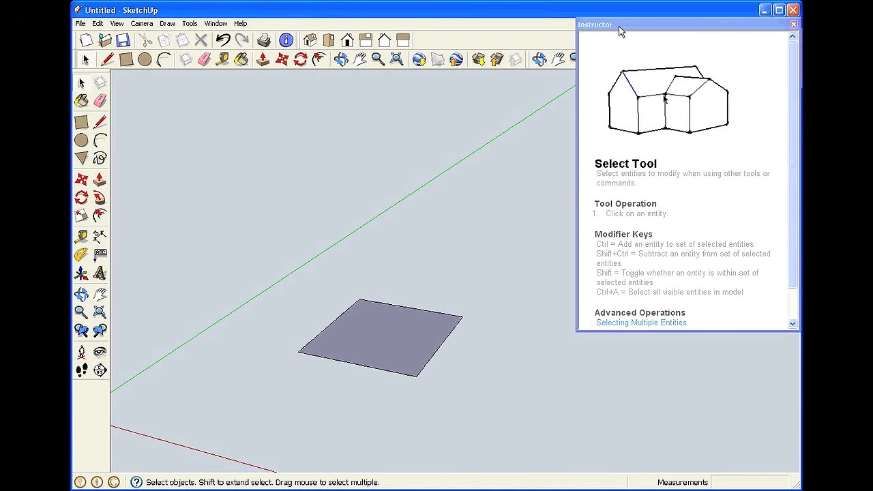
# Collapse the Instructor window and close it
pyautogui.click(694, 25)
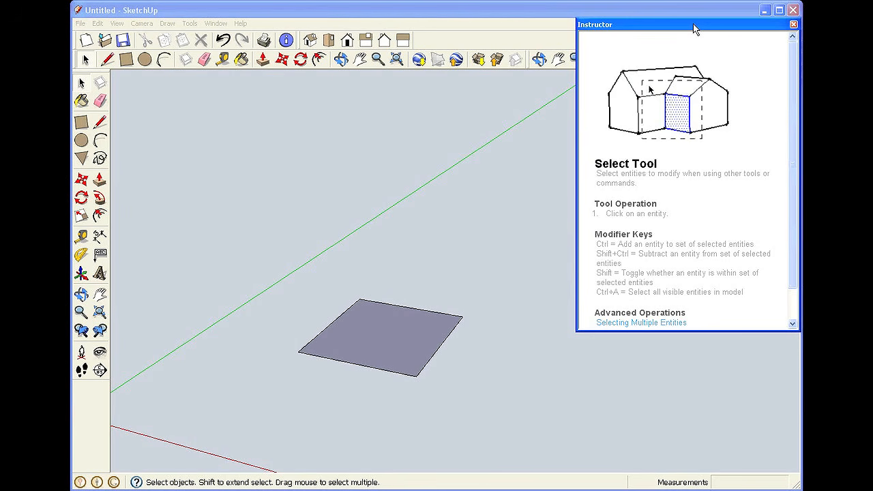
pyautogui.click(694, 25)
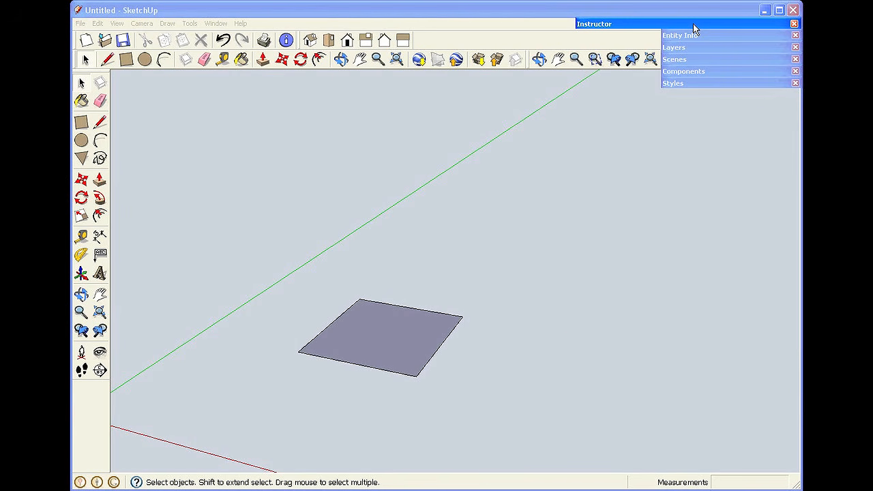
pyautogui.click(794, 24)
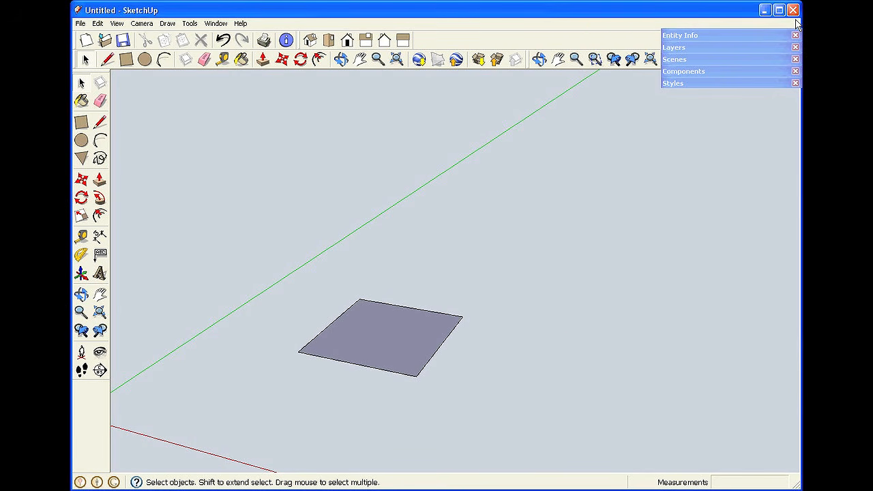
# Reopen the Instructor window, roll it up, shift it slightly upward, and expand it again
pyautogui.click(216, 25)
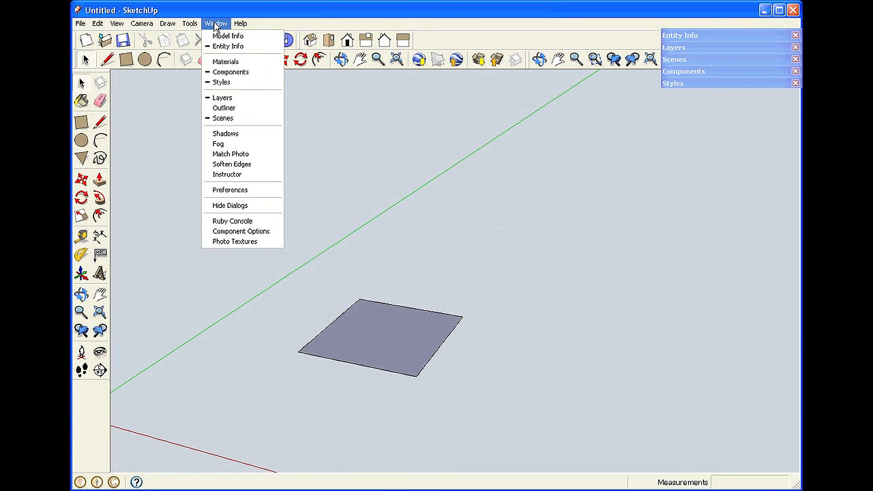
pyautogui.click(238, 174)
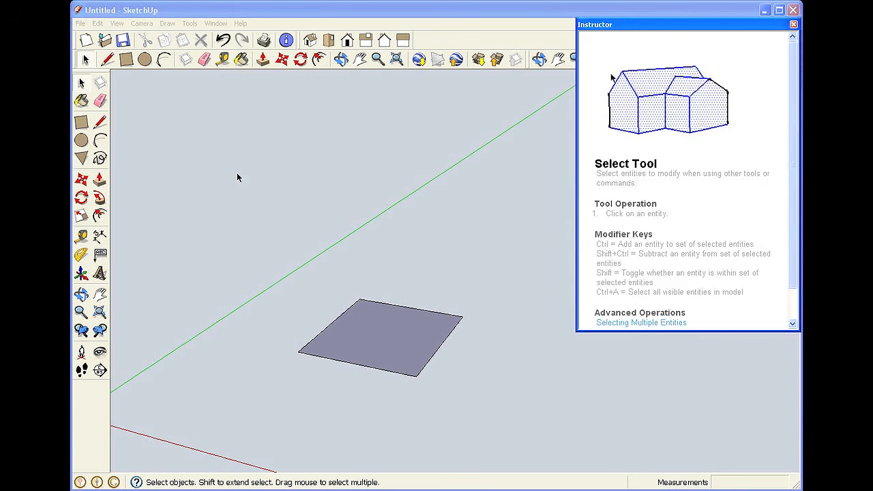
pyautogui.click(682, 24)
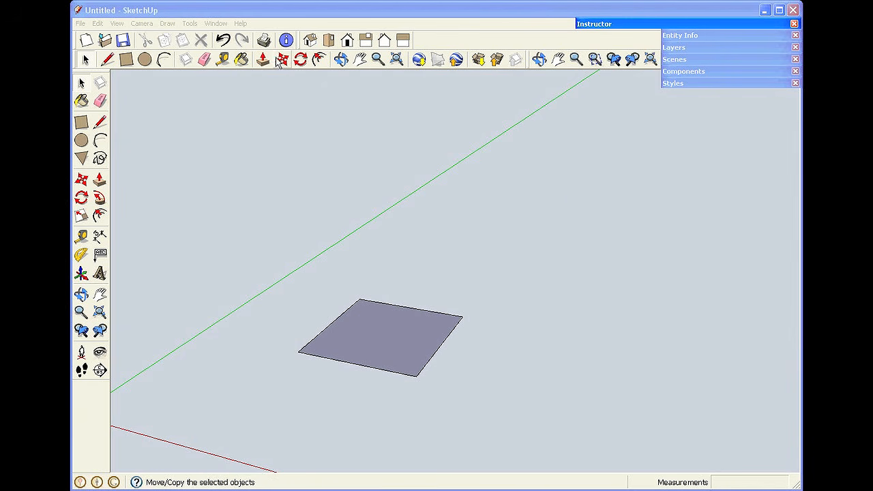
pyautogui.moveTo(620, 26); pyautogui.dragTo(620, 24)
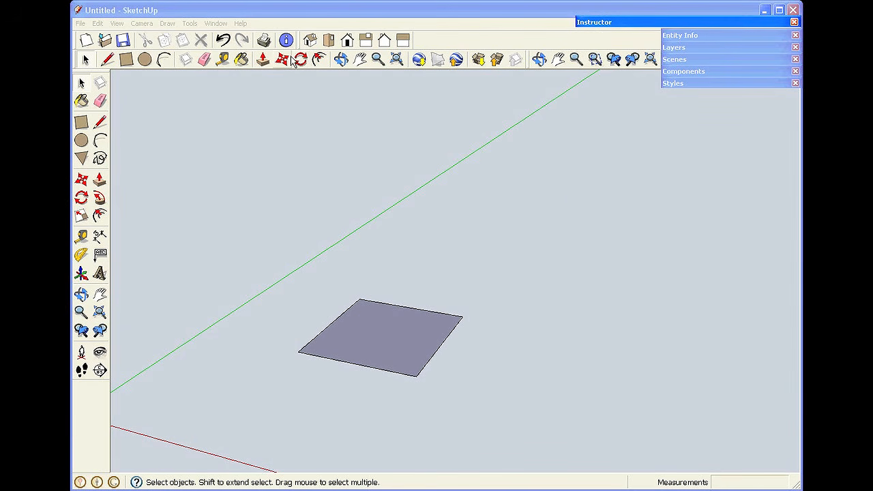
pyautogui.click(662, 25)
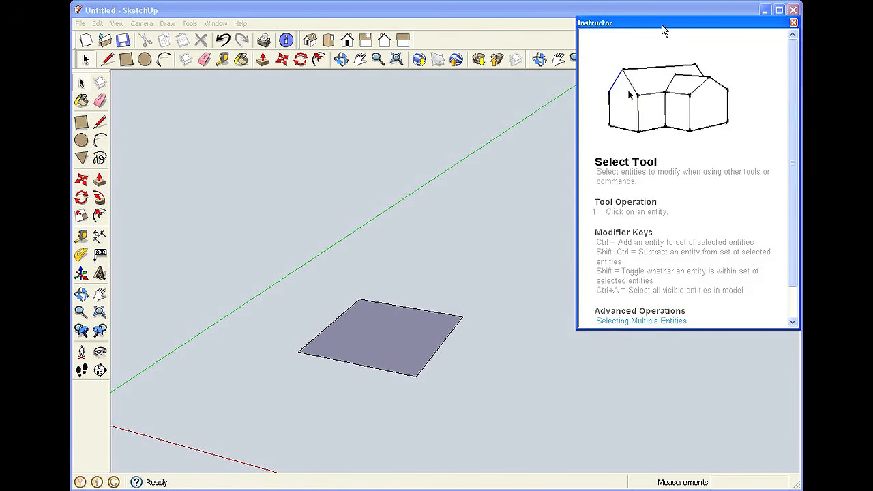
# Show the Move tool's instructions in the Instructor, collapse the window, and return to the Select tool
pyautogui.click(282, 60)
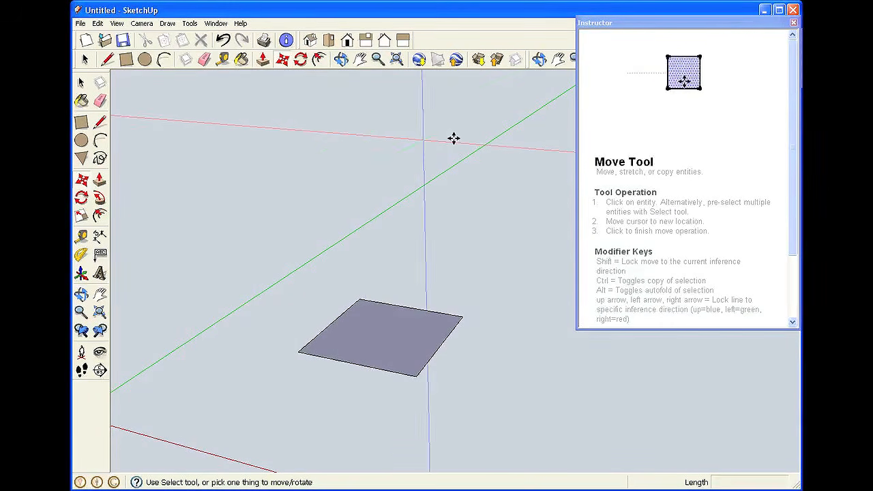
pyautogui.click(731, 24)
pyautogui.press('space')
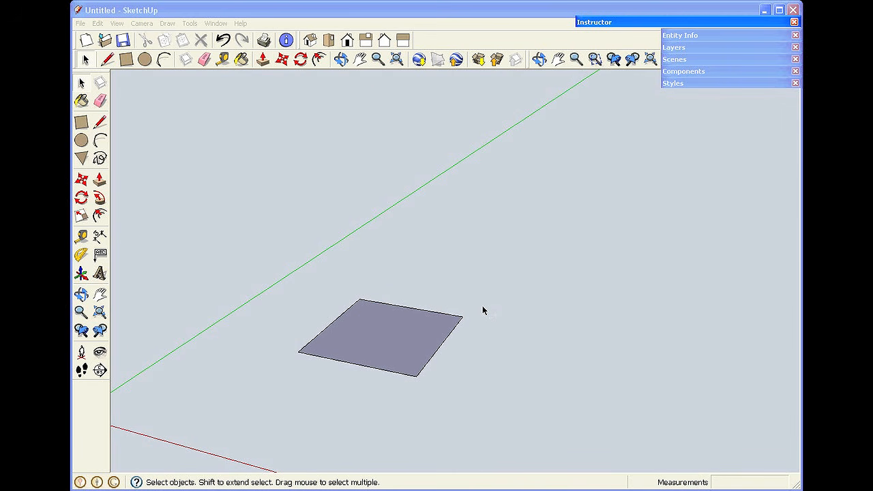
# Select only the square's back edge, and clear the selection
pyautogui.click(422, 313)
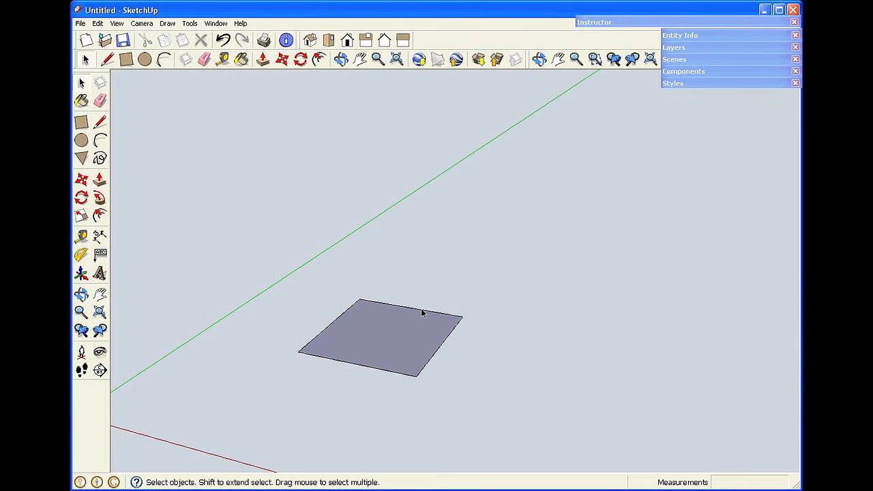
pyautogui.click(422, 312)
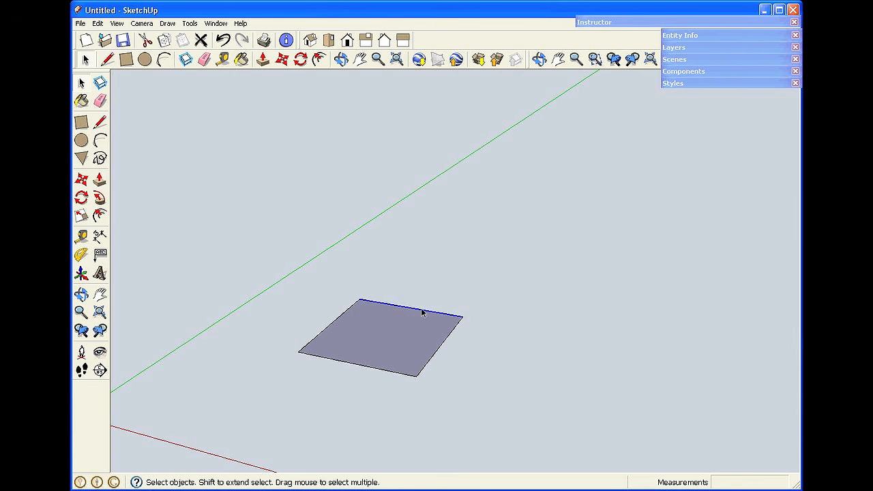
pyautogui.click(498, 321)
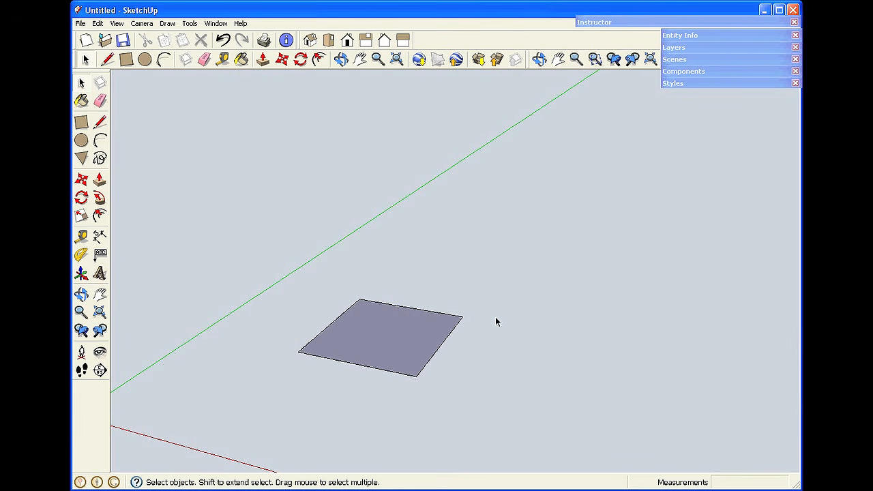
# Crossing-select the whole square and delete it
pyautogui.click(412, 346)
pyautogui.moveTo(487, 298); pyautogui.dragTo(302, 397)
pyautogui.press('Delete')
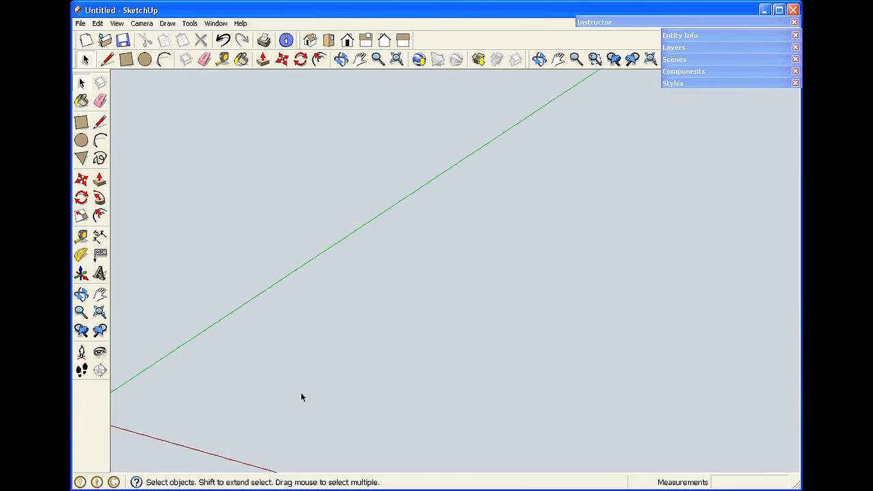
# Draw a closed four-sided shape with the Line tool along the green and red axes, with its front edge about 19 5/16" long
pyautogui.click(101, 123)
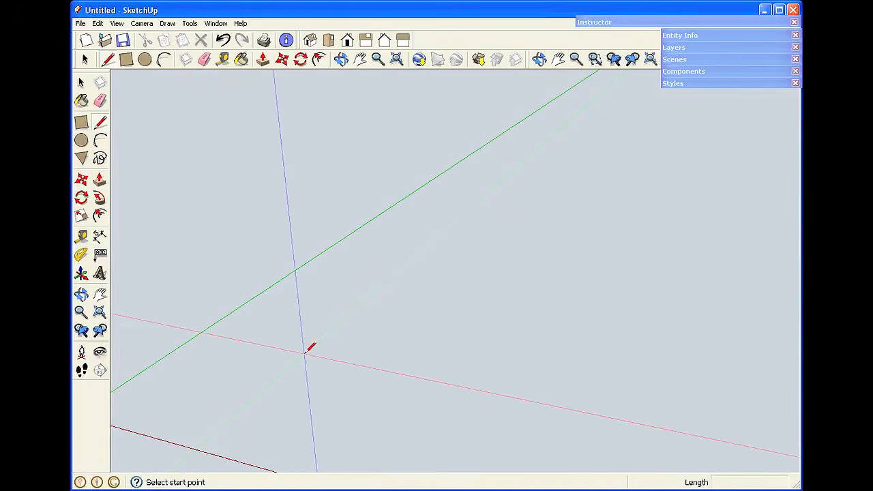
pyautogui.click(304, 354)
pyautogui.click(352, 312)
pyautogui.click(436, 327)
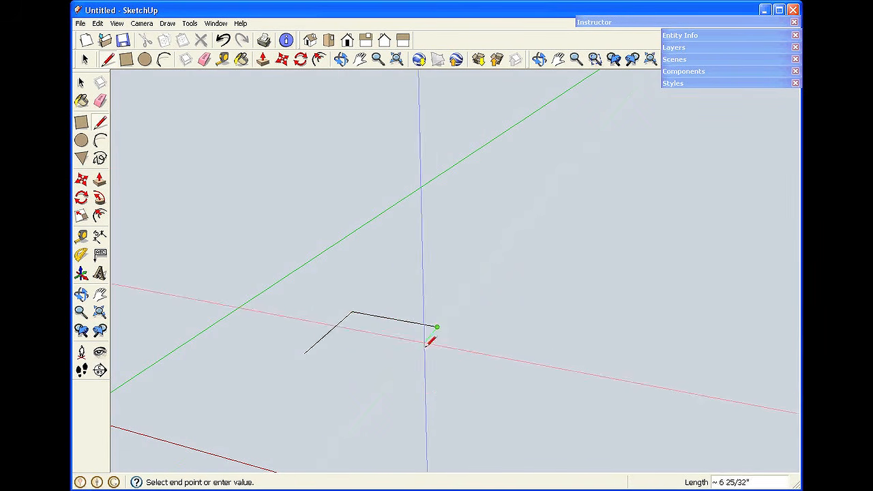
pyautogui.click(399, 372)
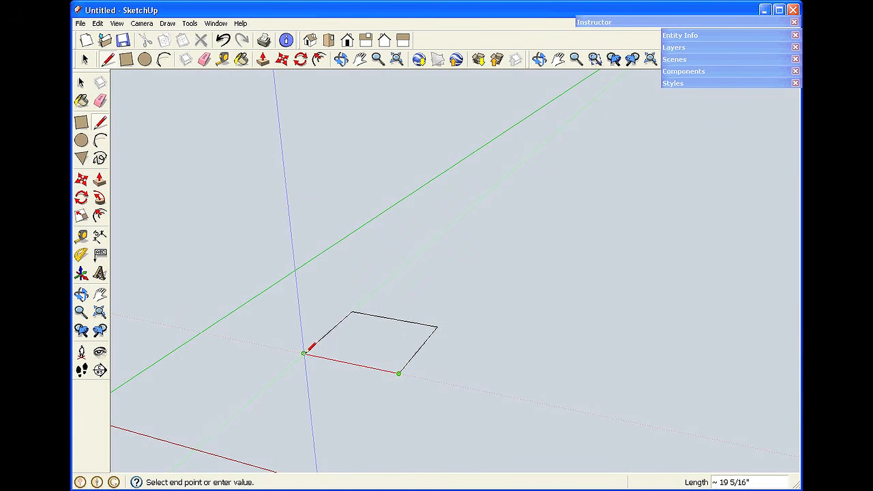
pyautogui.click(304, 353)
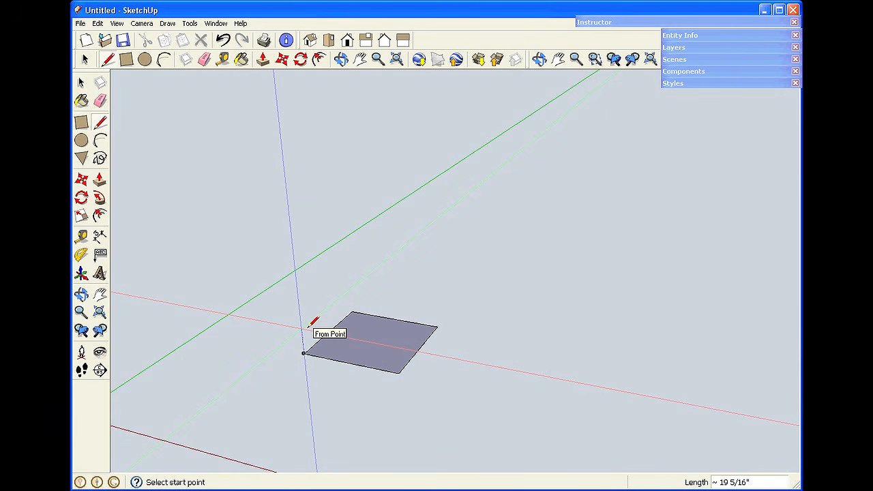
pyautogui.press('space')
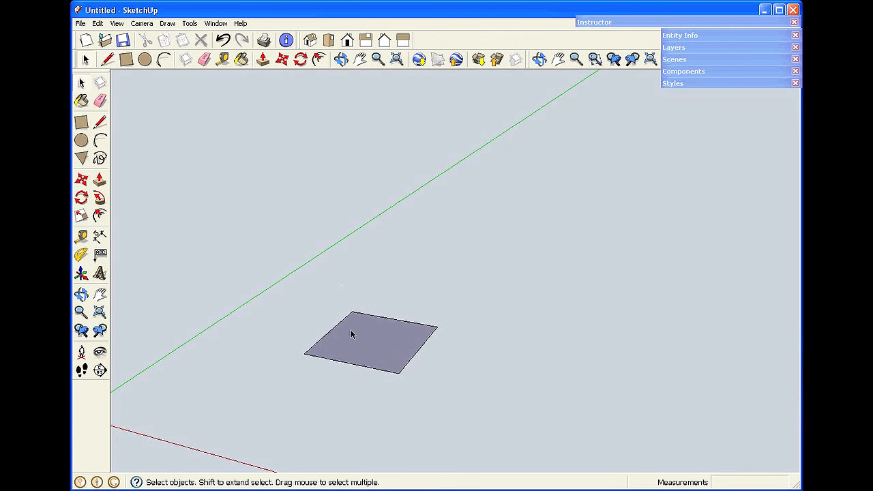
# Select the new shape's face alone and clear the selection, and delete the shape's back edge
pyautogui.scroll(3, 379, 372)
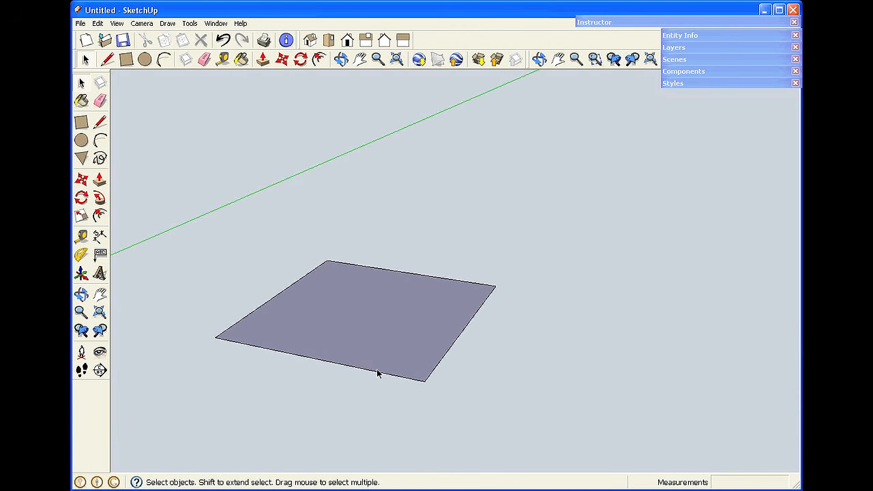
pyautogui.click(374, 321)
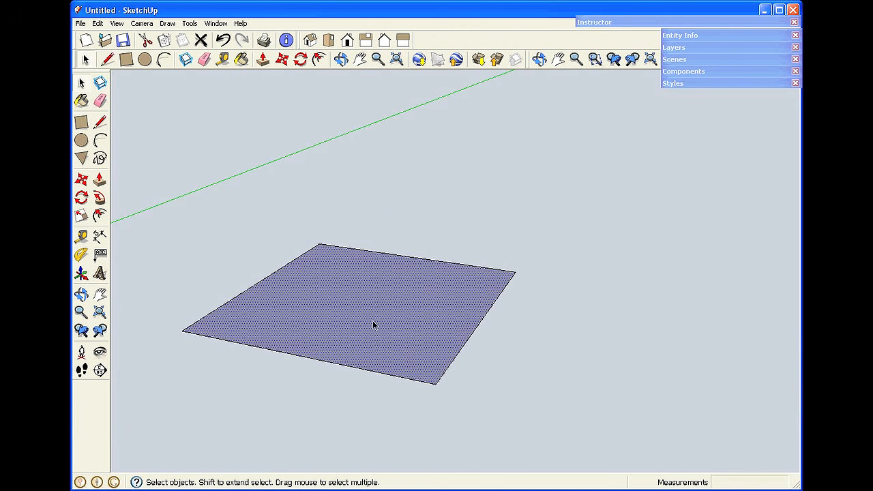
pyautogui.click(433, 218)
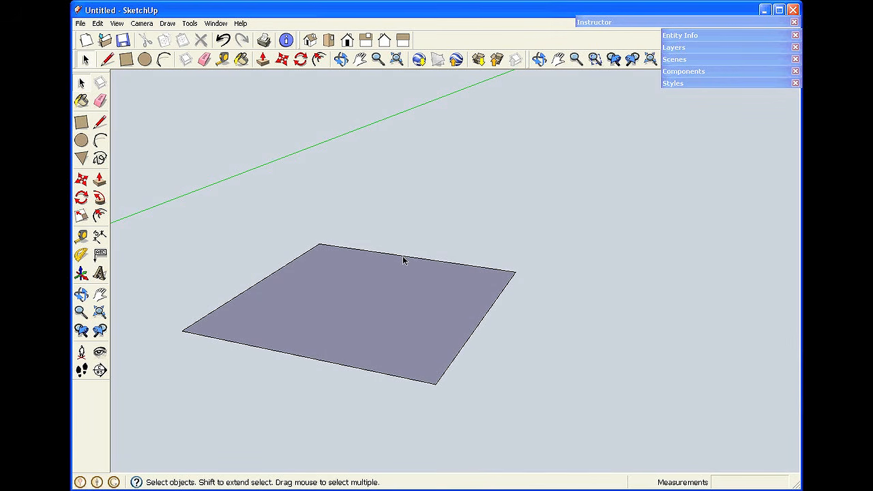
pyautogui.click(403, 258)
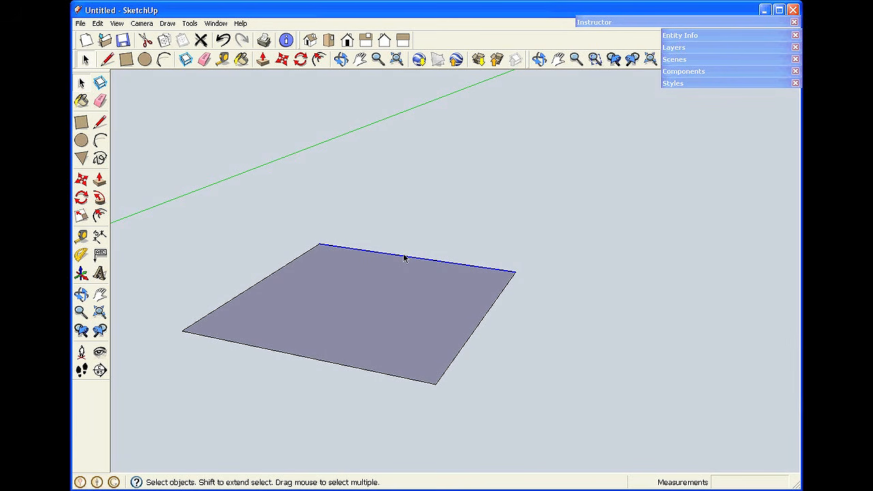
pyautogui.press('Delete')
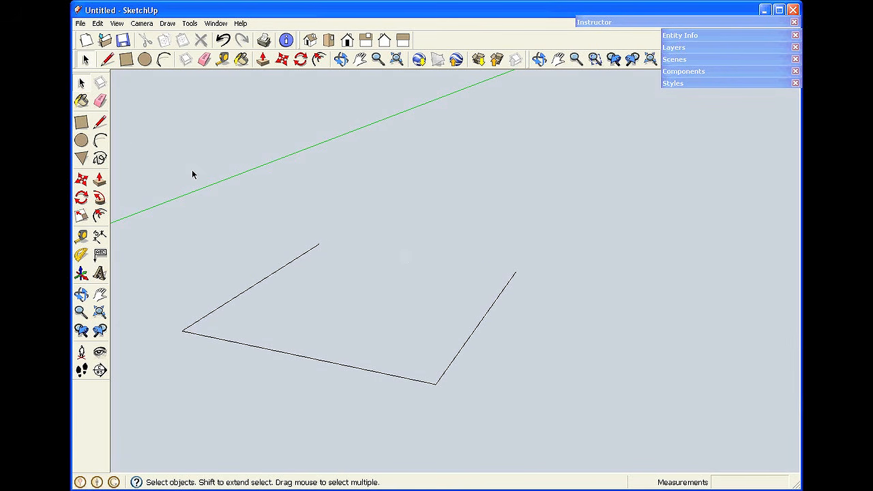
# Redraw the missing back edge with the Line tool between the two open endpoints to close the face
pyautogui.click(100, 122)
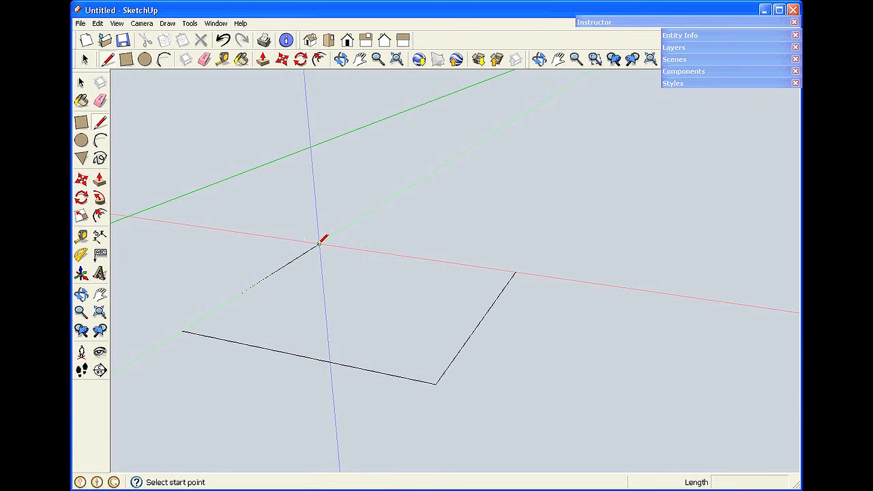
pyautogui.click(318, 243)
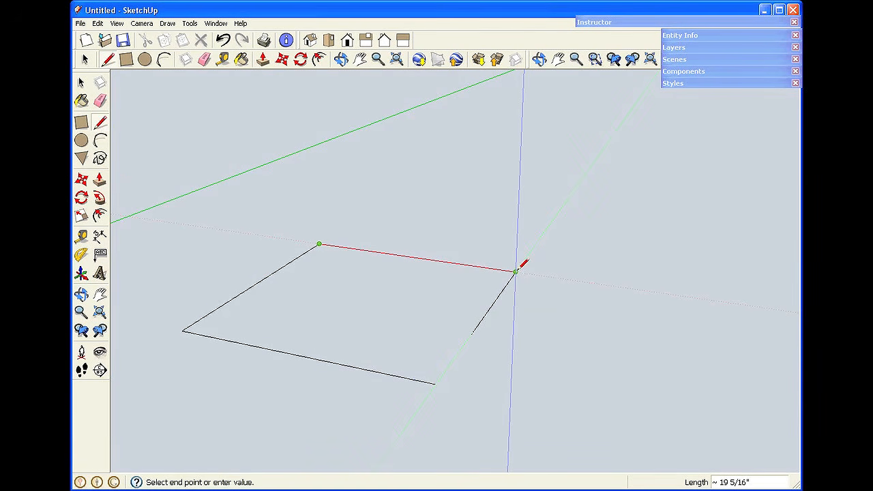
pyautogui.click(515, 271)
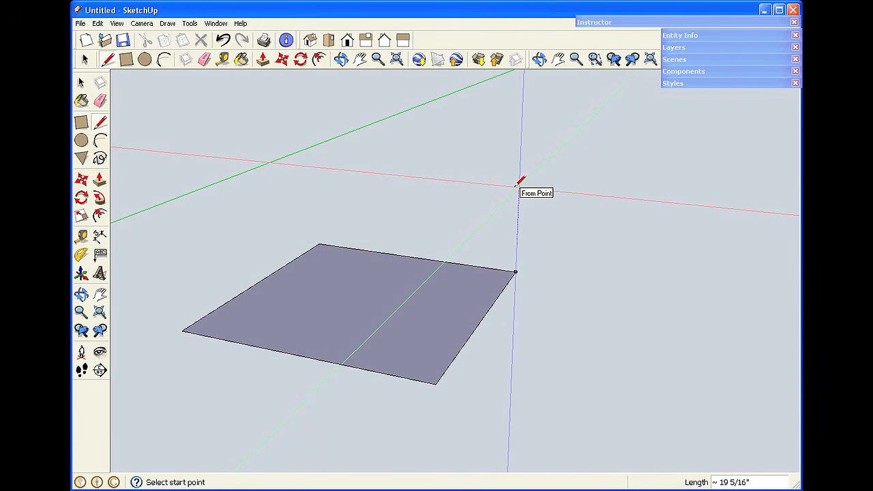
pyautogui.moveTo(518, 182); pyautogui.dragTo(348, 318, button='middle')
pyautogui.press('space')
pyautogui.scroll(-1, 529, 372)
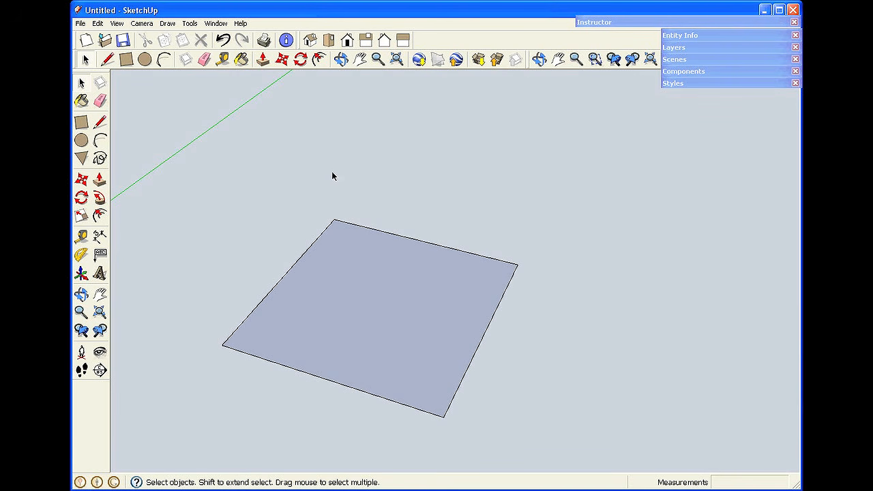
# Erase the shape's back edge and right edge with the Eraser tool
pyautogui.click(204, 61)
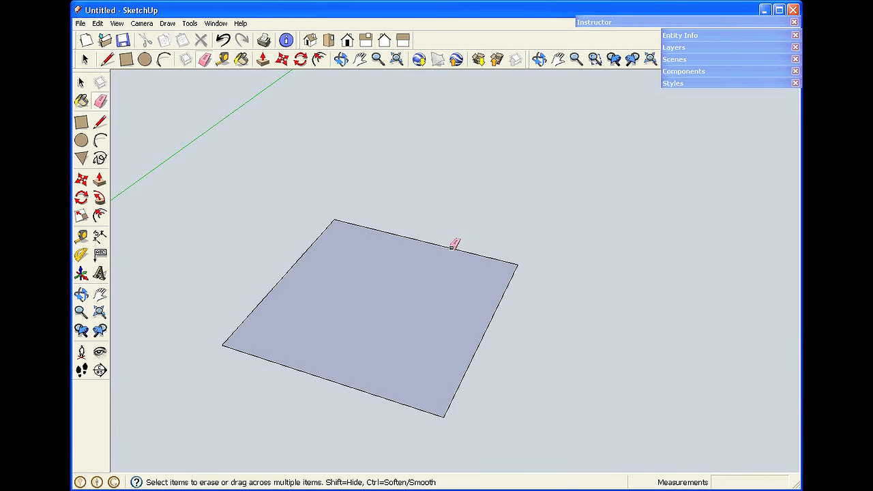
pyautogui.moveTo(451, 247); pyautogui.dragTo(451, 247)
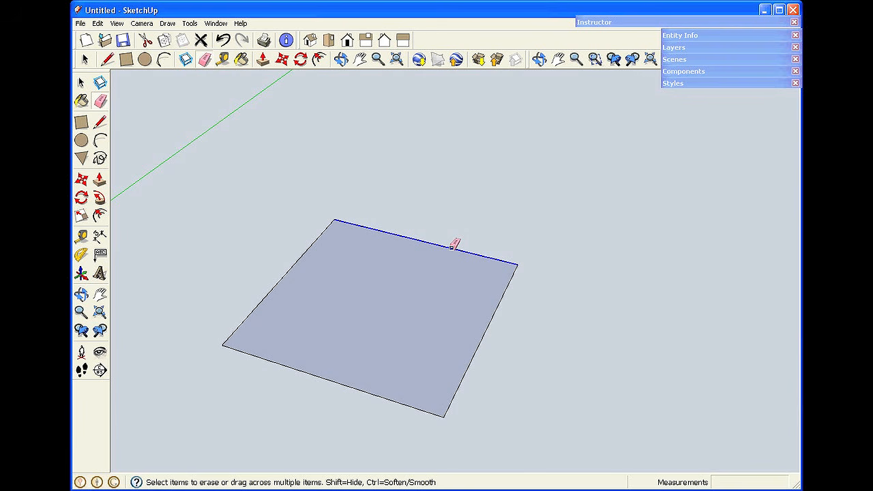
pyautogui.moveTo(451, 247); pyautogui.dragTo(453, 245)
pyautogui.moveTo(503, 291); pyautogui.dragTo(506, 292)
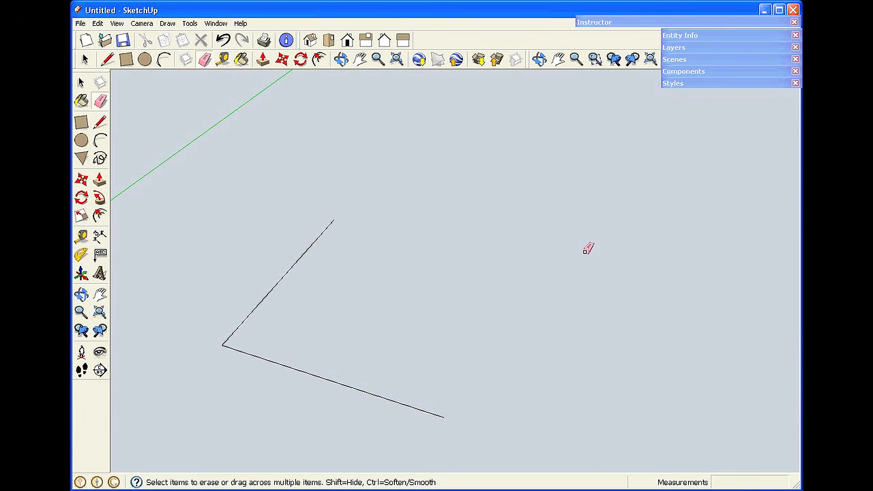
pyautogui.press('space')
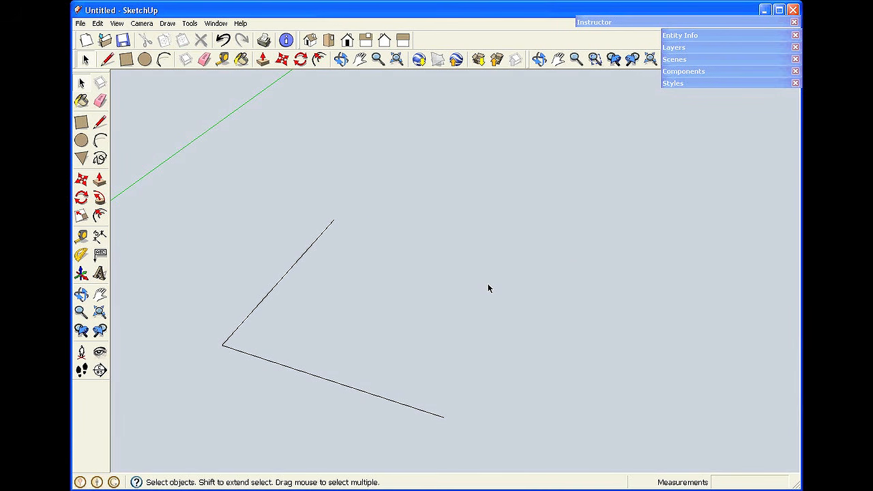
# Undo both edge erasures, activate the Eraser over the face, and return to the Select tool without erasing
pyautogui.hotkey('ctrl', 'z')
pyautogui.hotkey('ctrl', 'z')
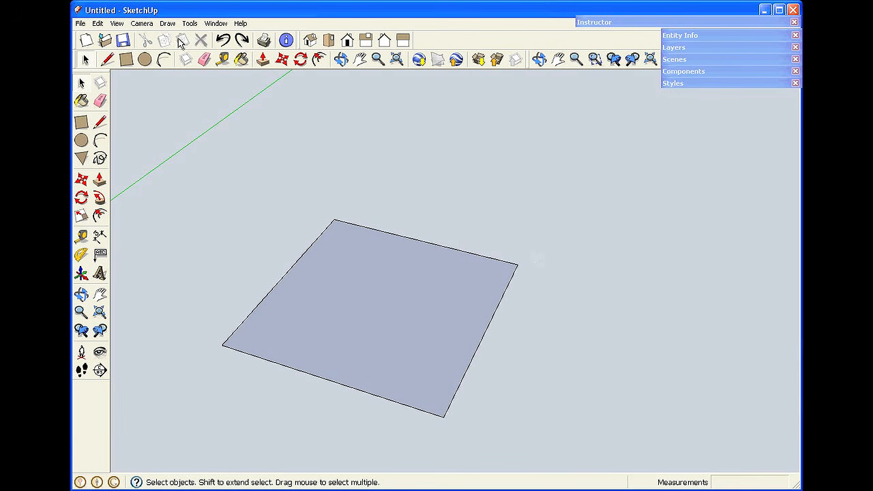
pyautogui.click(204, 59)
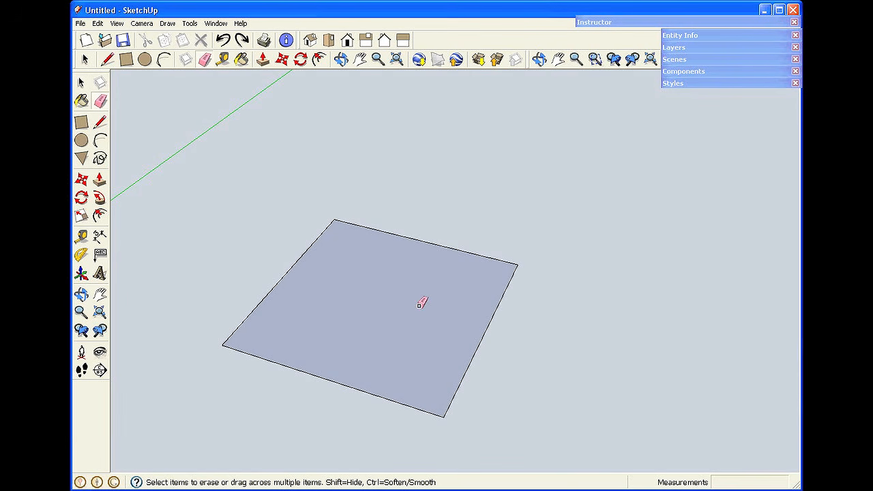
pyautogui.press('space')
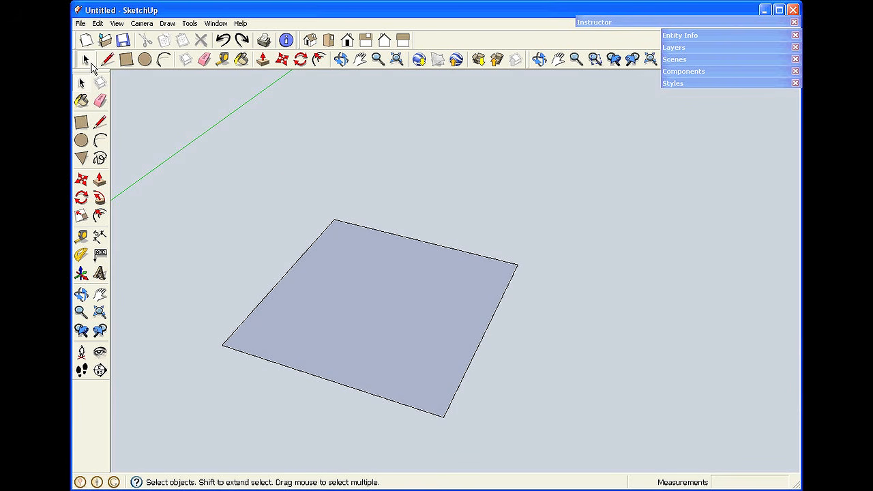
# Select and delete the shape's face, and delete its back edge the same way
pyautogui.click(85, 61)
pyautogui.click(367, 318)
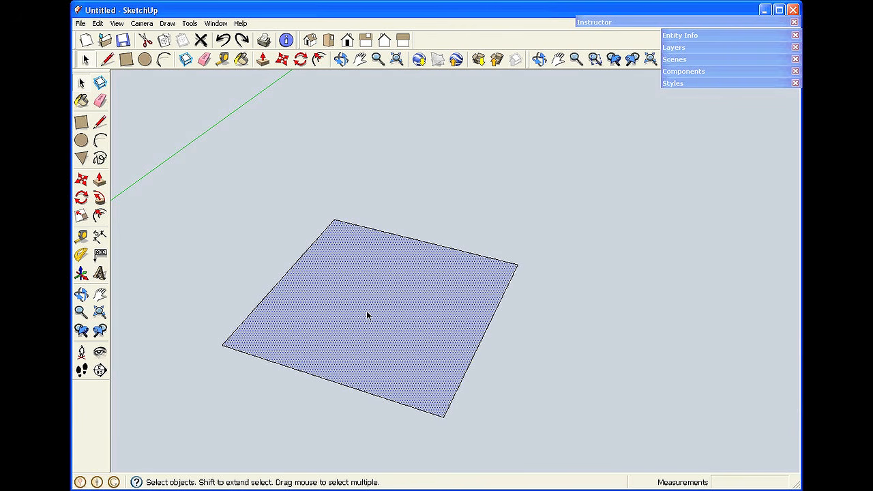
pyautogui.press('Delete')
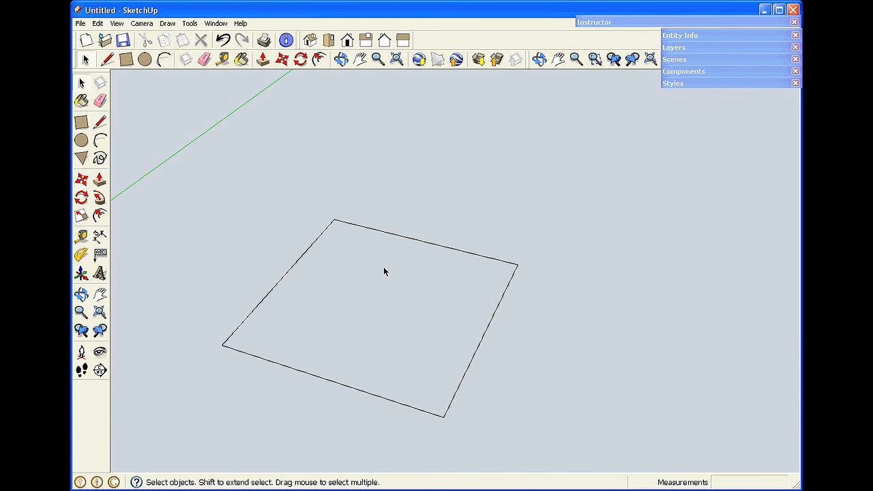
pyautogui.click(398, 236)
pyautogui.press('Delete')
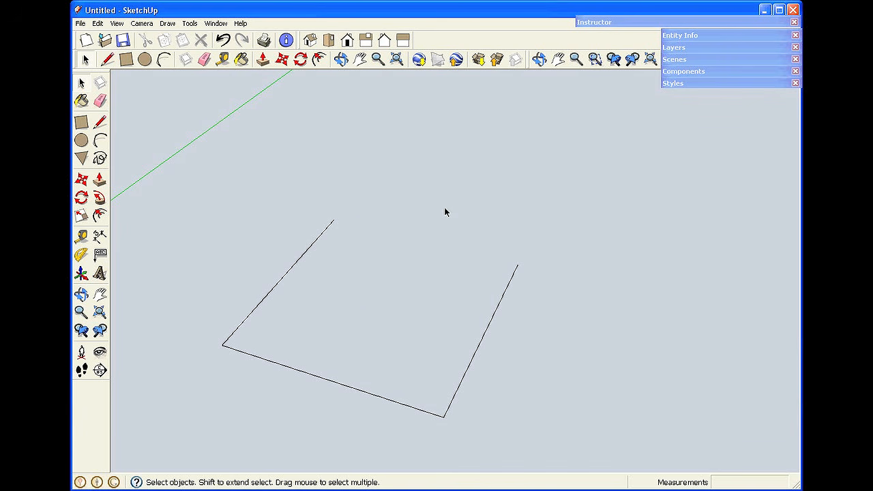
# Select and delete the right edge of the remaining open outline
pyautogui.click(508, 286)
pyautogui.press('Delete')
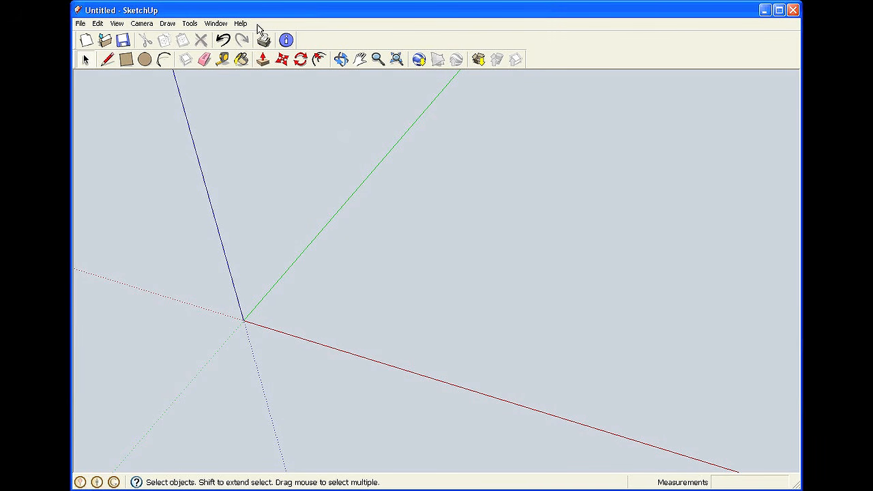
# Open the system preferences and review the Drawing click style options and the OpenGL settings
pyautogui.click(212, 23)
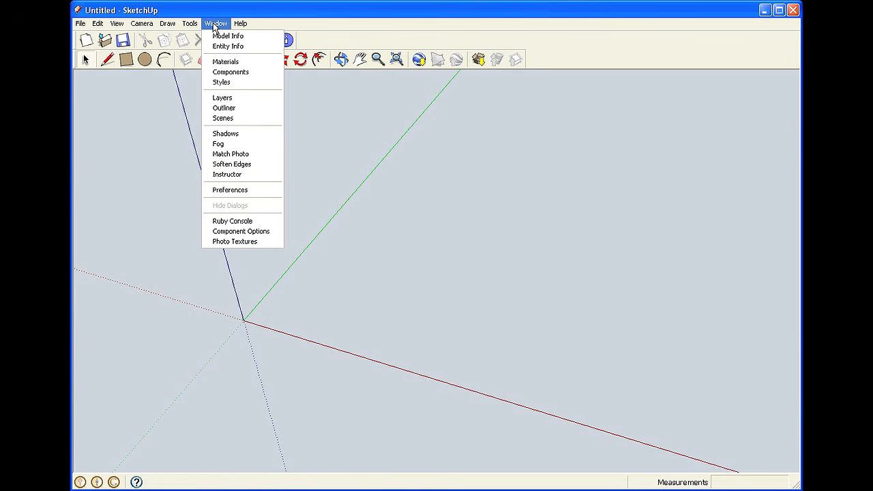
pyautogui.click(208, 191)
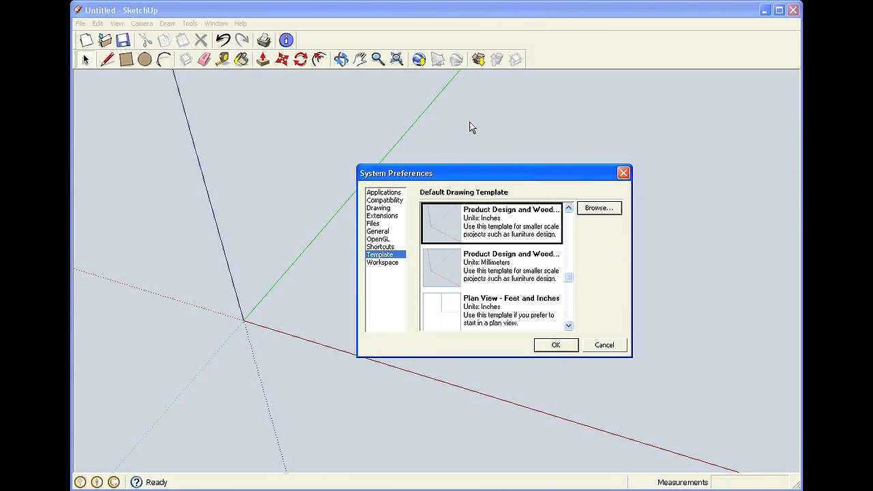
pyautogui.click(379, 208)
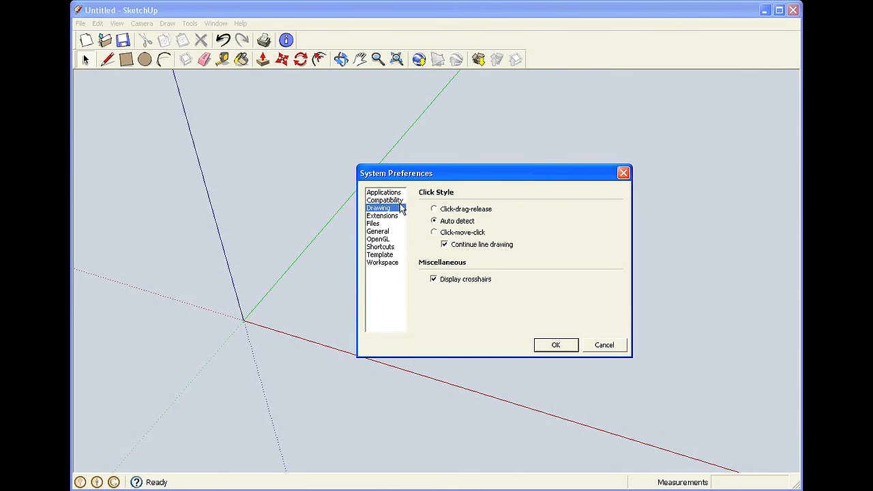
pyautogui.click(384, 240)
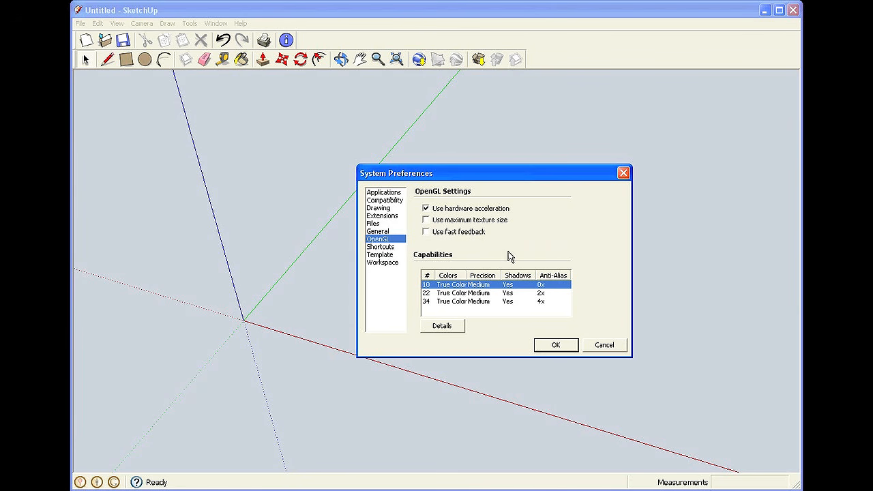
# Browse the default drawing templates, keep Product Design and Woodworking - Inches, and accept the preferences
pyautogui.click(386, 256)
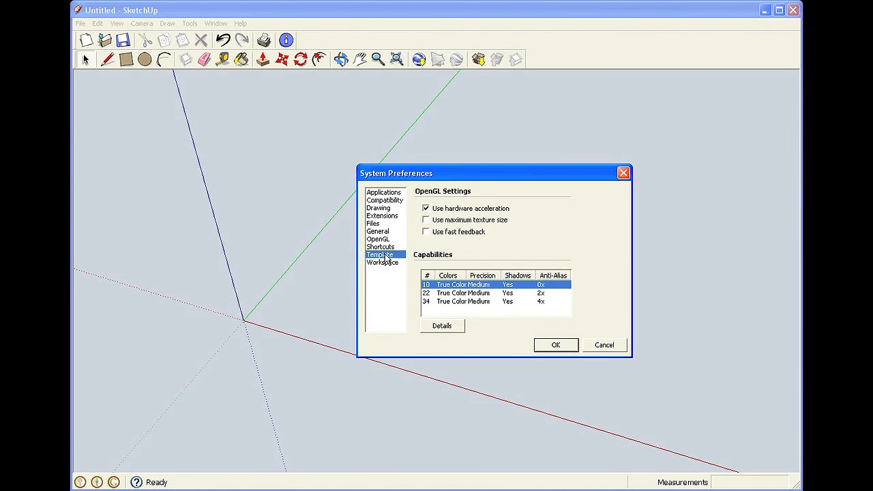
pyautogui.moveTo(570, 284); pyautogui.dragTo(568, 232)
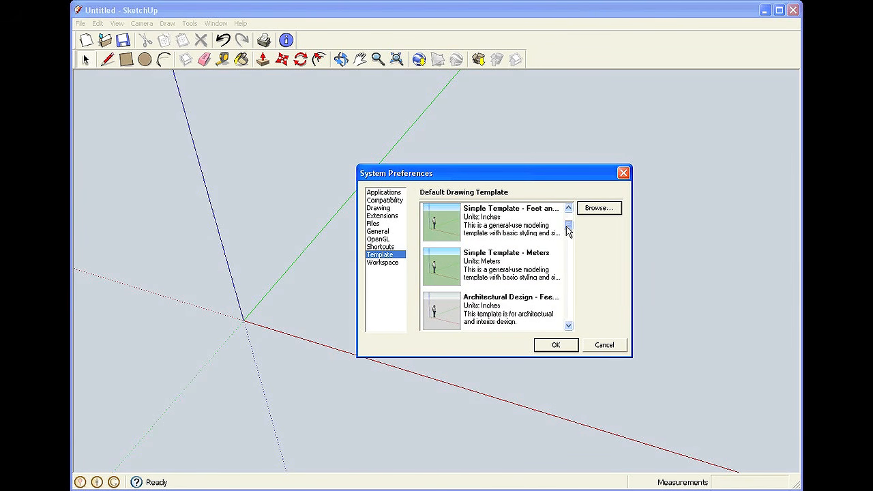
pyautogui.moveTo(568, 232); pyautogui.dragTo(564, 282)
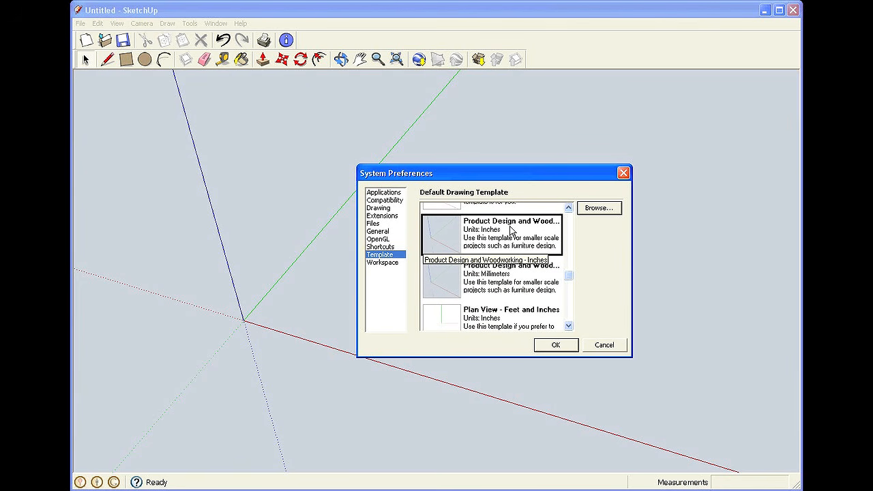
pyautogui.click(567, 344)
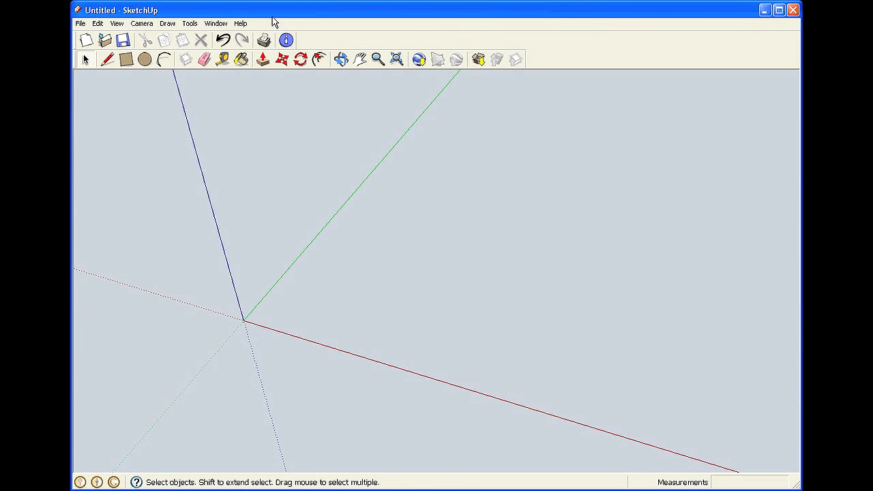
# Open the model information settings and review the Dimensions and File pages
pyautogui.click(221, 26)
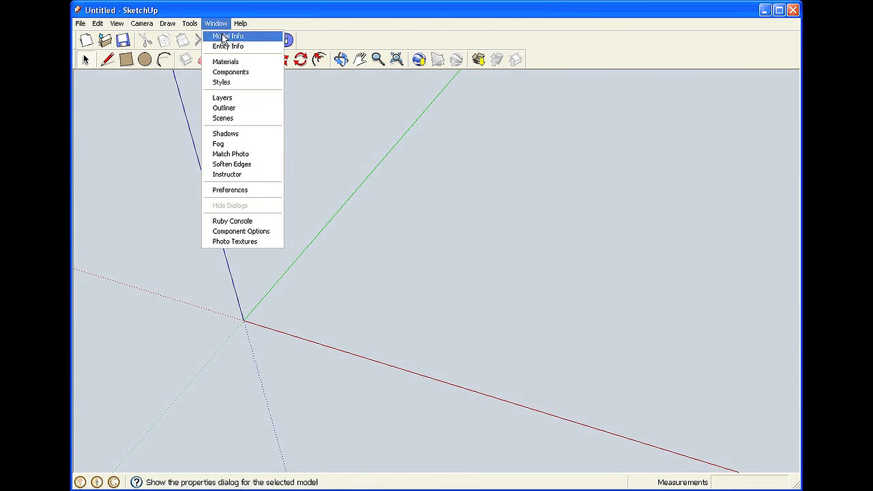
pyautogui.click(221, 38)
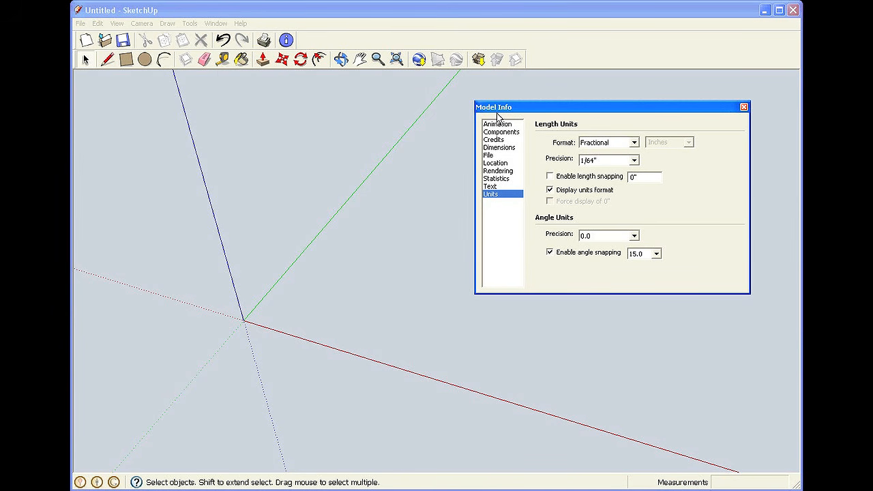
pyautogui.click(501, 148)
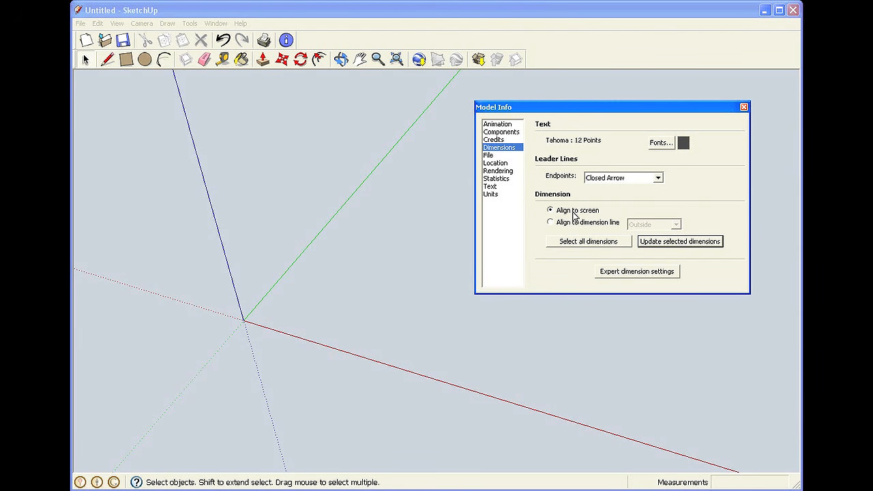
pyautogui.click(489, 156)
# Choose Fractional as the model's length unit format and close the model information settings
pyautogui.click(490, 194)
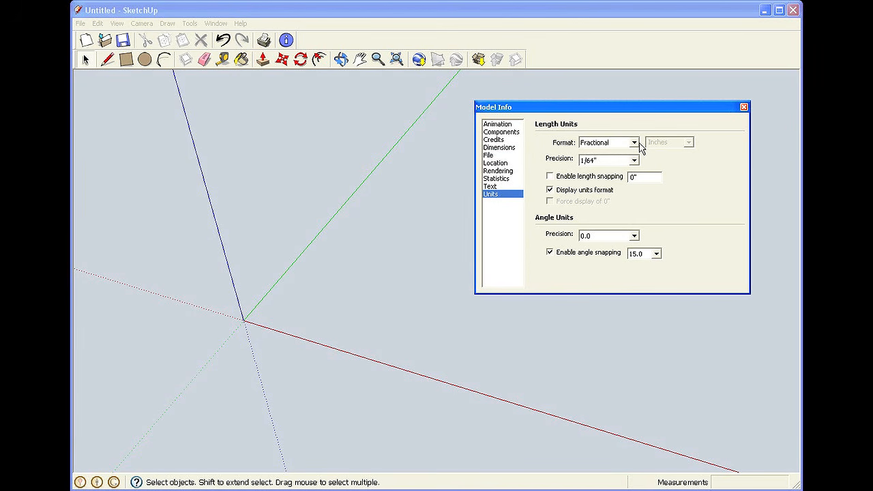
pyautogui.click(633, 142)
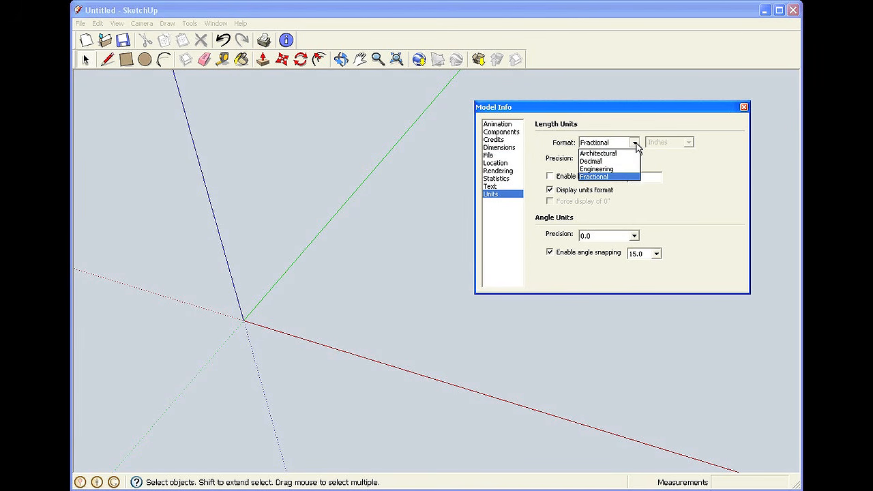
pyautogui.click(618, 177)
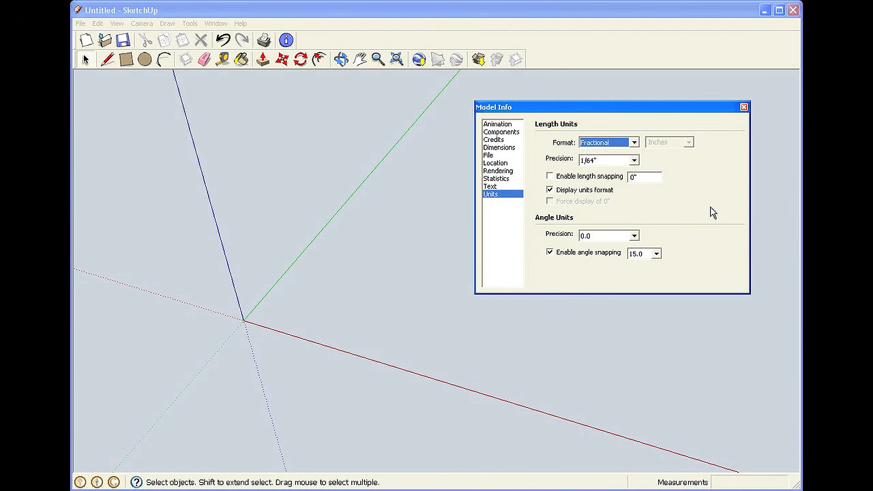
pyautogui.click(744, 107)
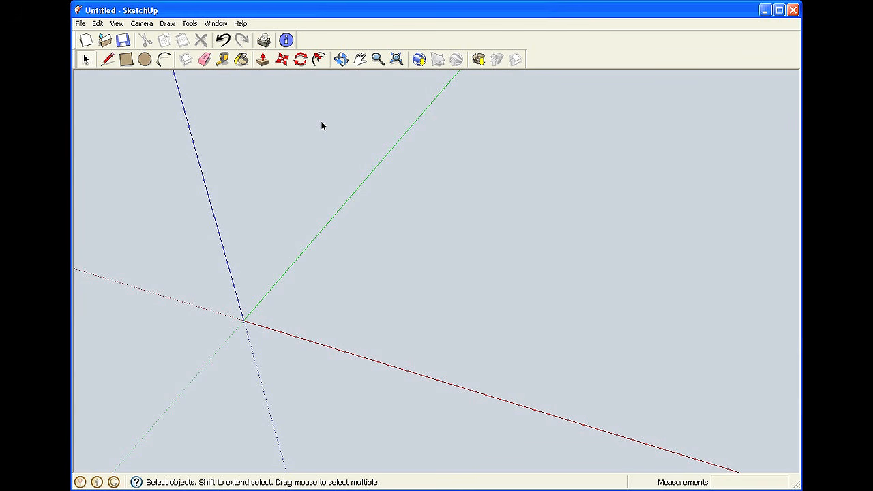
# Show the Large Tool Set and Camera toolbars
pyautogui.click(116, 24)
pyautogui.moveTo(124, 39)
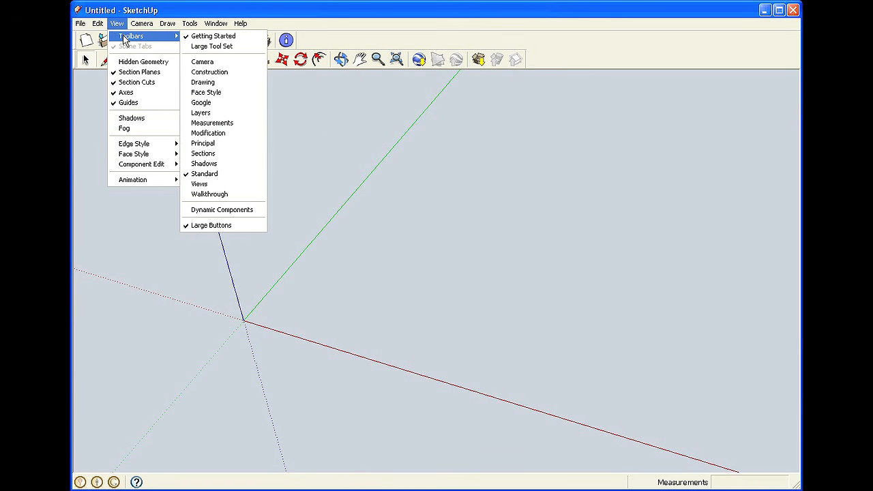
pyautogui.click(188, 47)
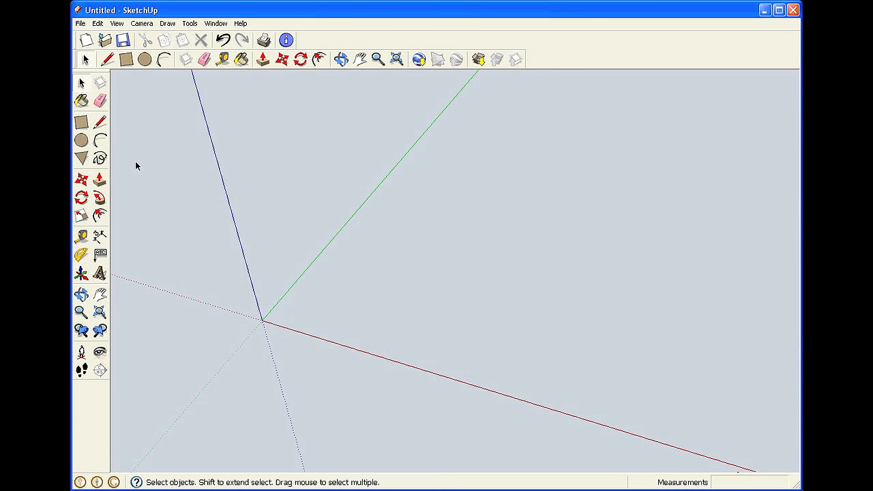
pyautogui.click(124, 25)
pyautogui.moveTo(137, 36)
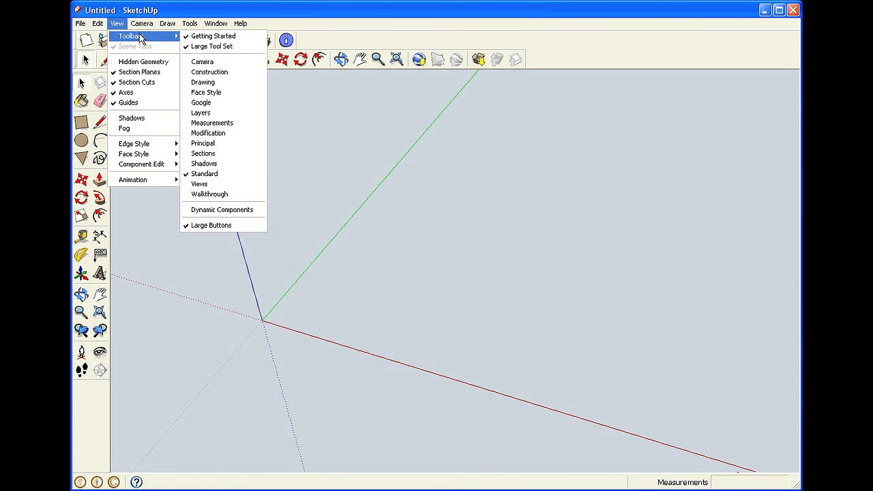
pyautogui.click(191, 62)
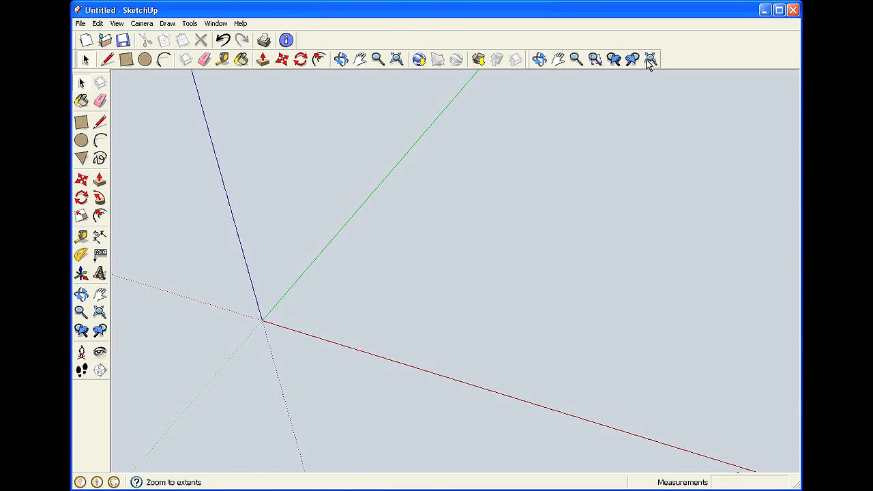
# Show the Views toolbar with the standard view buttons
pyautogui.click(117, 24)
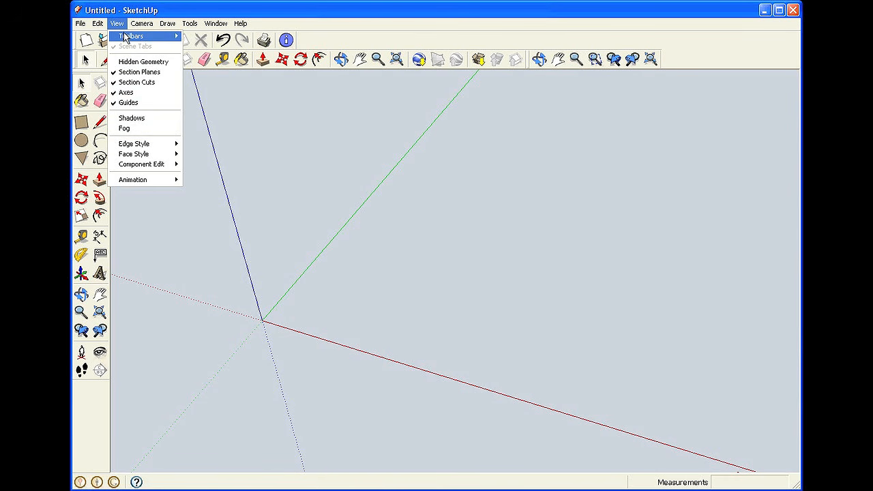
pyautogui.moveTo(171, 36)
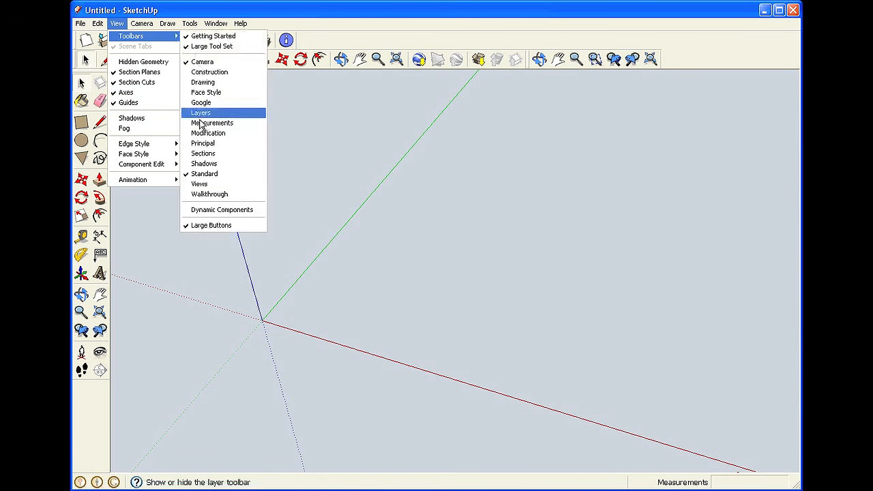
pyautogui.click(197, 184)
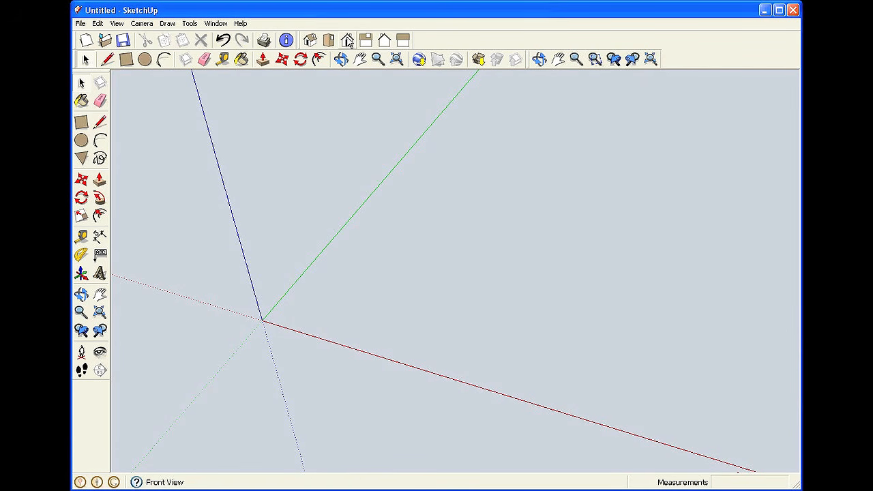
pyautogui.click(117, 24)
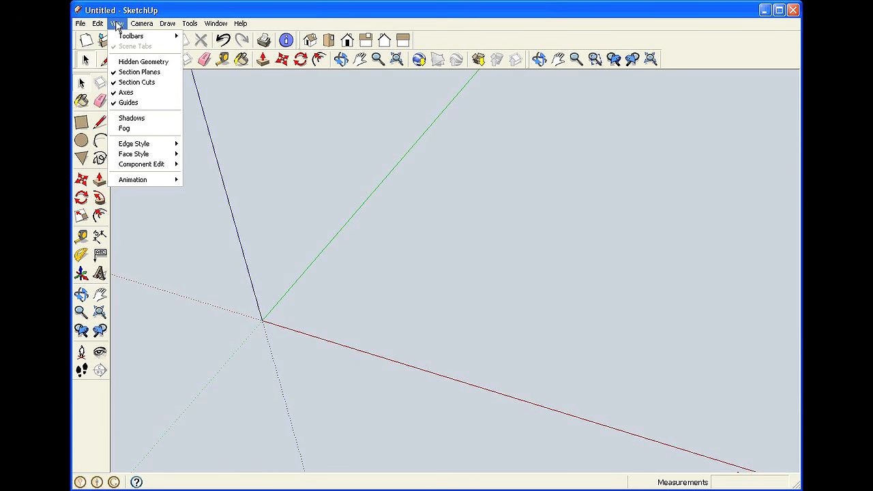
pyautogui.click(258, 122)
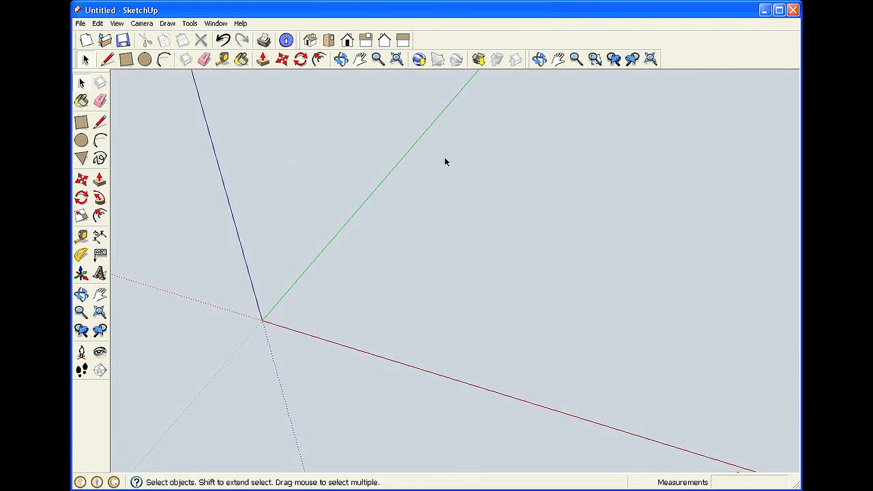
# Open the Entity Info, Components, Styles and Scenes windows
pyautogui.click(217, 25)
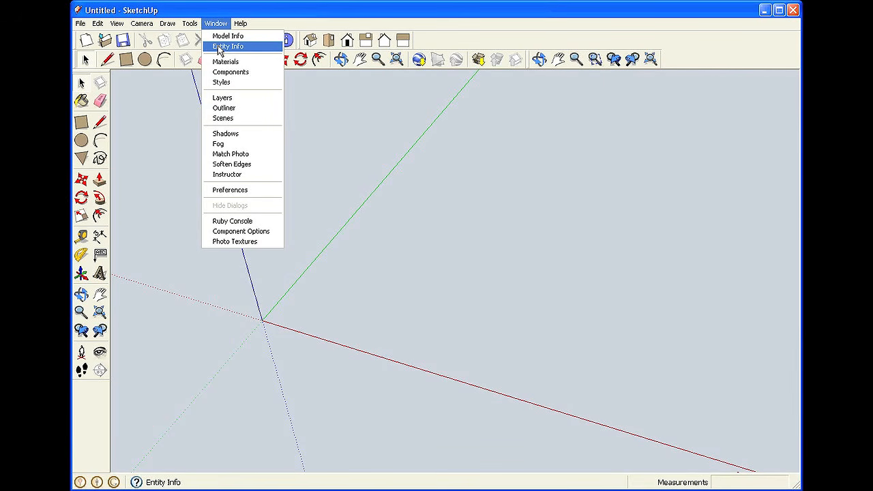
pyautogui.click(219, 47)
pyautogui.click(215, 24)
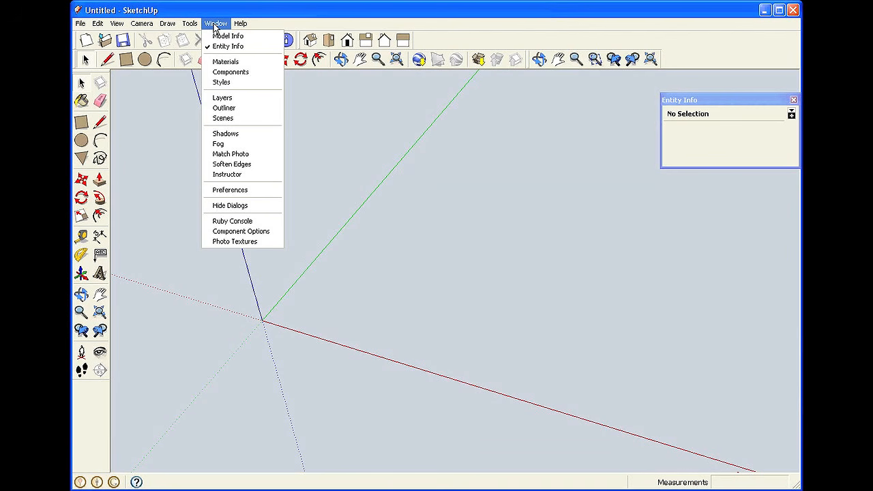
pyautogui.click(213, 73)
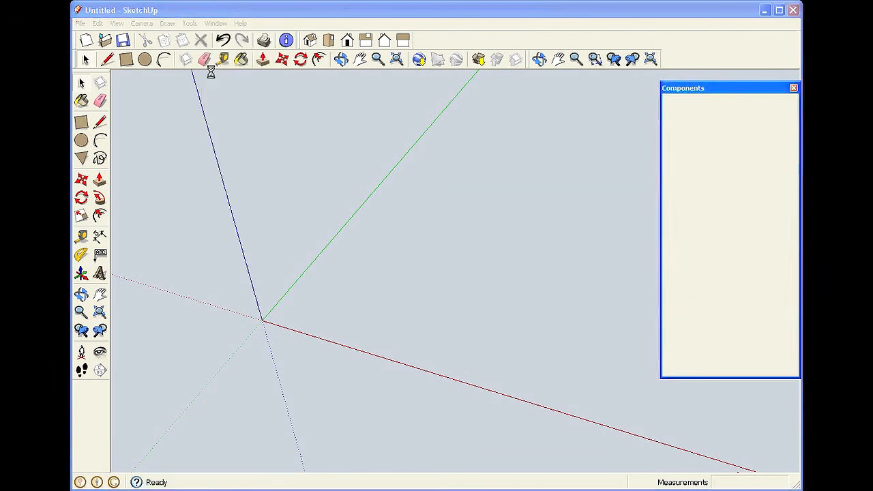
pyautogui.click(216, 24)
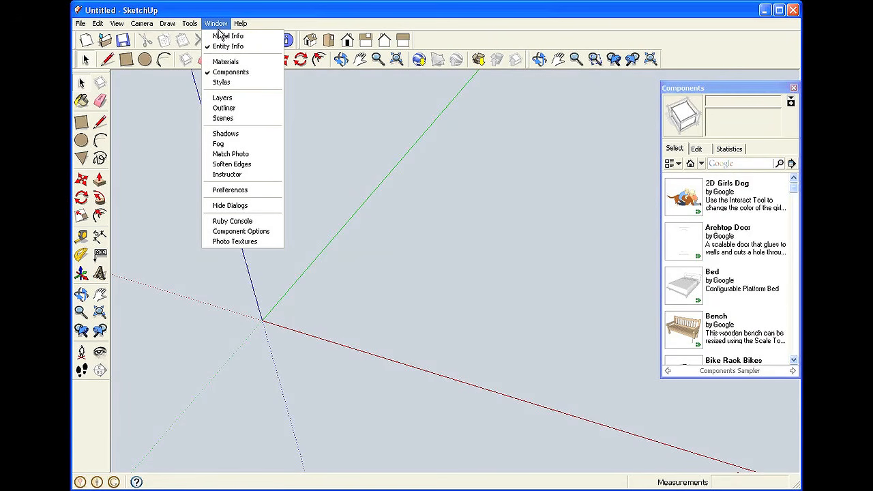
pyautogui.click(219, 83)
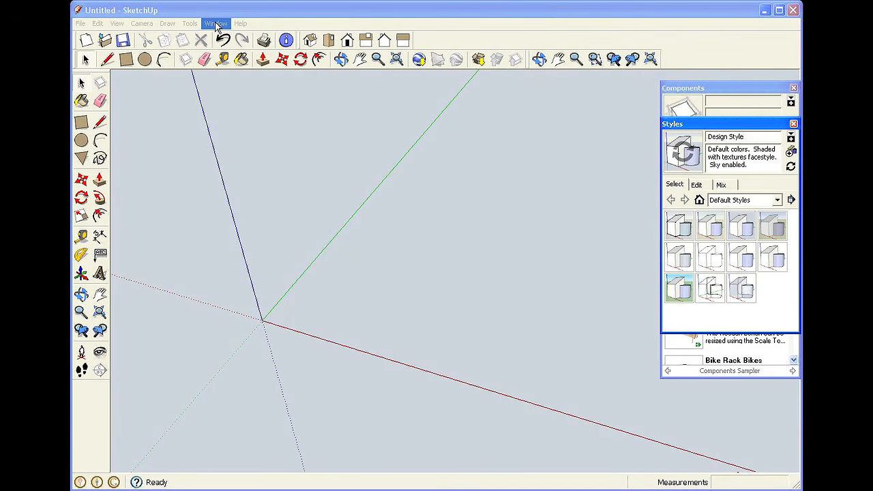
pyautogui.click(216, 24)
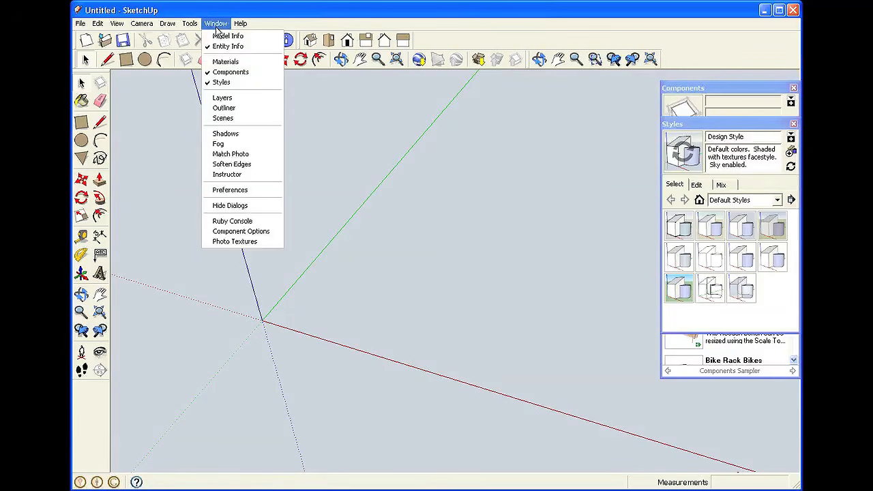
pyautogui.click(218, 118)
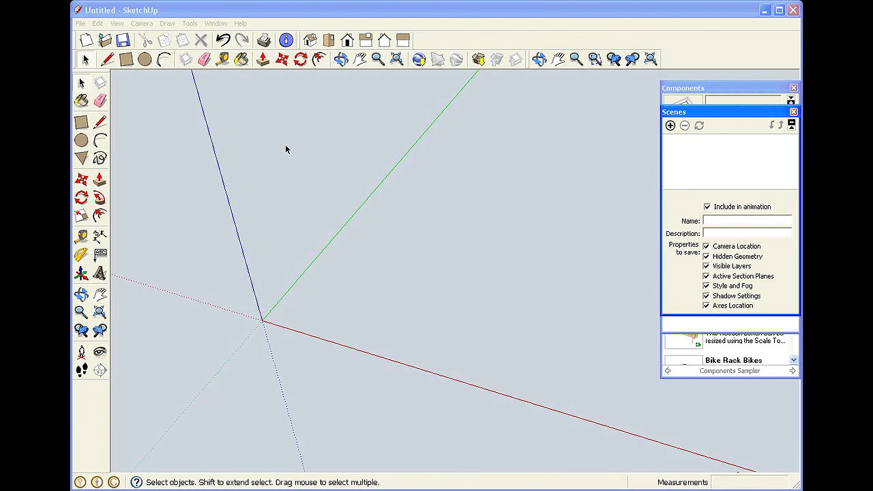
# Open the Layers window and move it away from the other windows into the middle of the drawing area
pyautogui.click(212, 24)
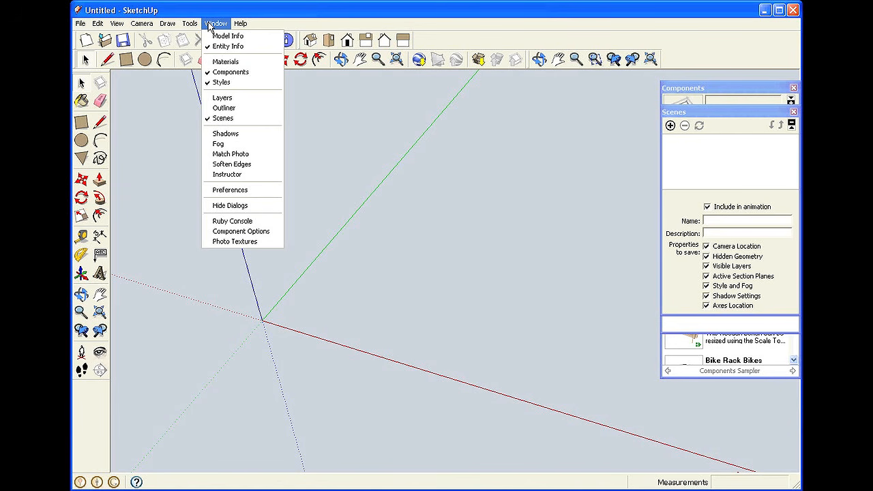
pyautogui.click(218, 98)
pyautogui.click(544, 231)
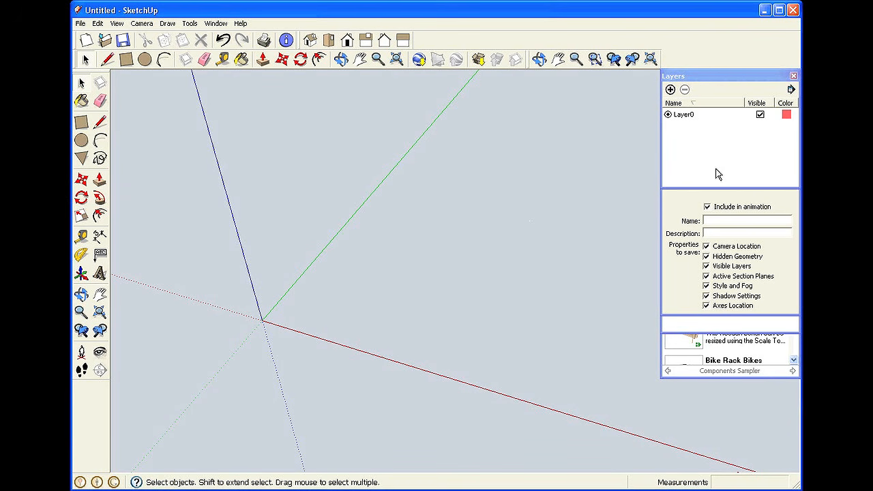
pyautogui.moveTo(709, 74); pyautogui.dragTo(419, 89)
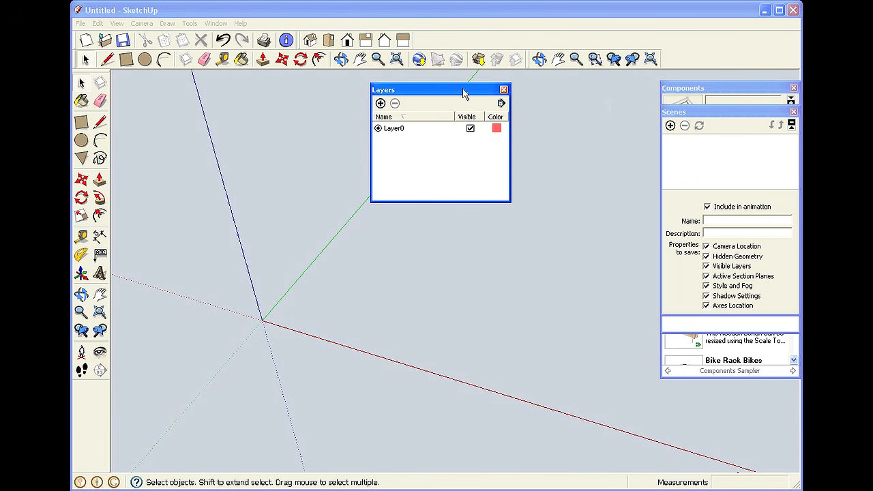
# Collapse the Layers, Scenes and Styles windows to their title bars and stack Scenes and Styles beneath Layers
pyautogui.click(433, 91)
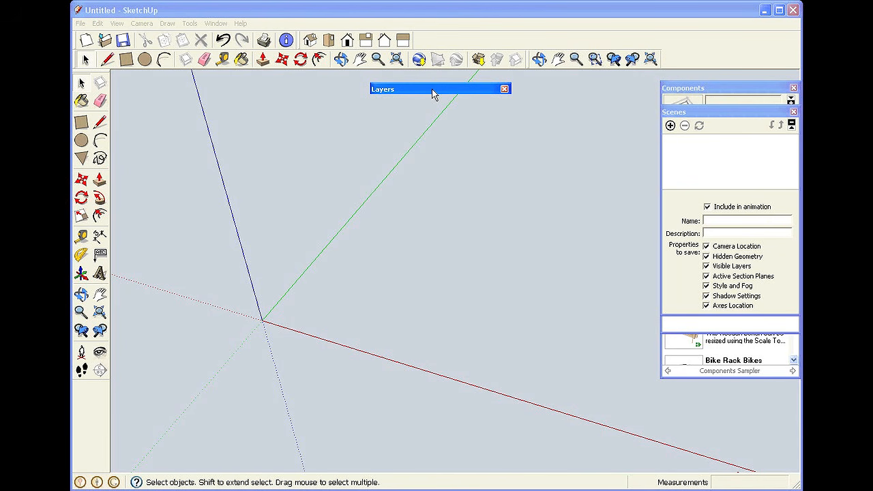
pyautogui.click(703, 116)
pyautogui.click(703, 116)
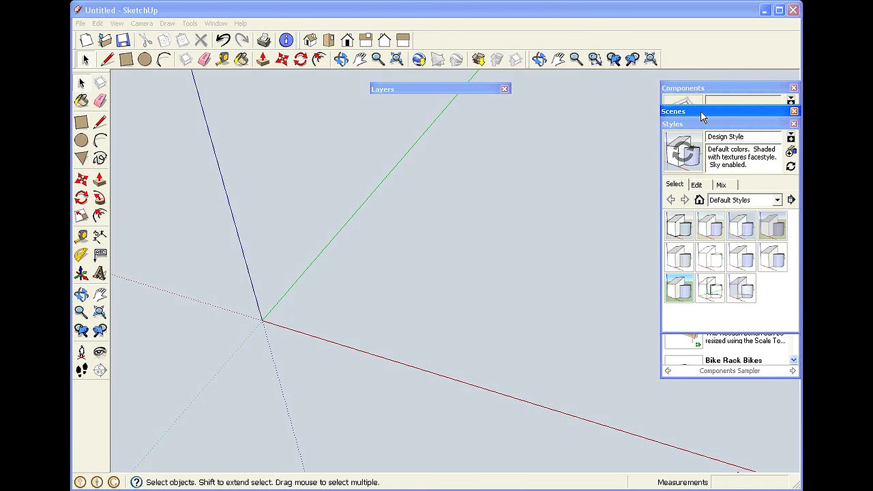
pyautogui.moveTo(706, 111); pyautogui.dragTo(418, 106)
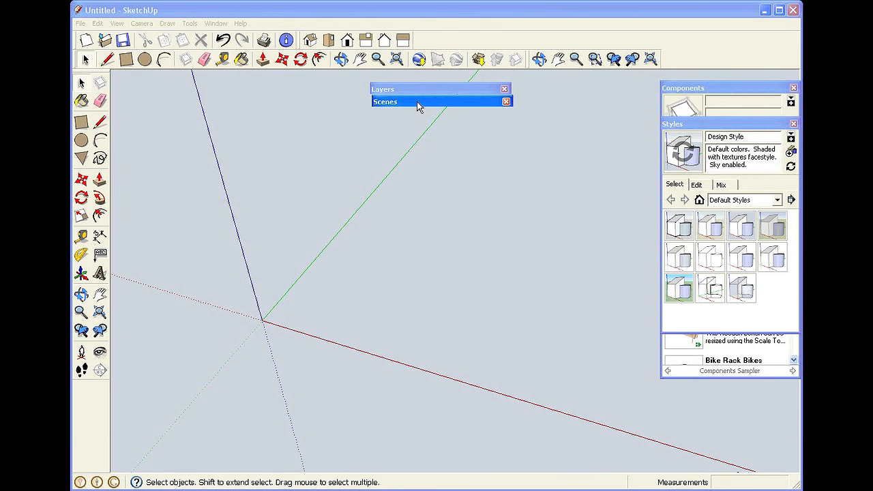
pyautogui.click(747, 124)
pyautogui.moveTo(747, 126); pyautogui.dragTo(464, 115)
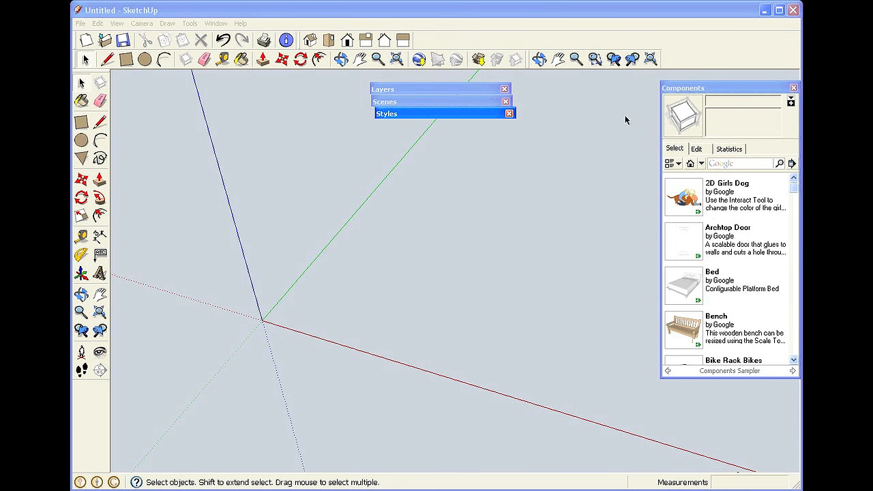
# Collapse the Components and Entity Info windows and stack all five collapsed windows together along the drawing area's edge
pyautogui.click(688, 87)
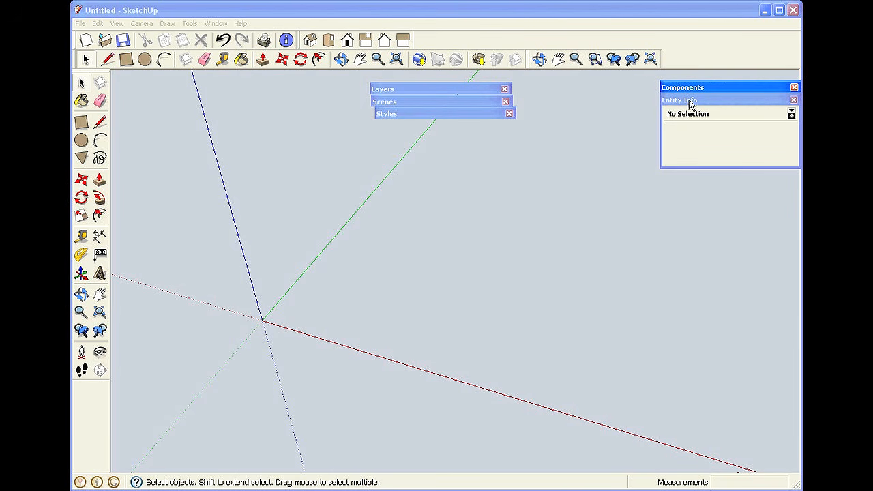
pyautogui.click(690, 101)
pyautogui.moveTo(451, 90); pyautogui.dragTo(734, 73)
pyautogui.click(727, 102)
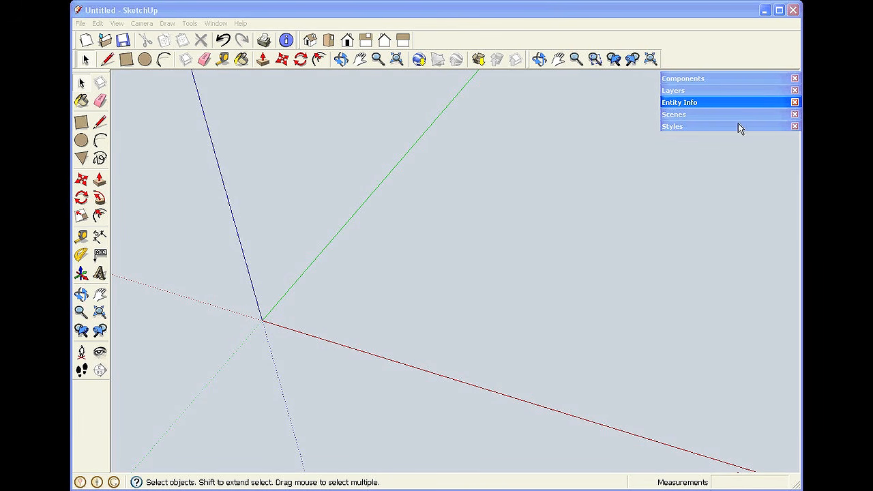
# Expand and collapse the Components window, do the same with the Styles window, and return to the drawing area
pyautogui.click(722, 78)
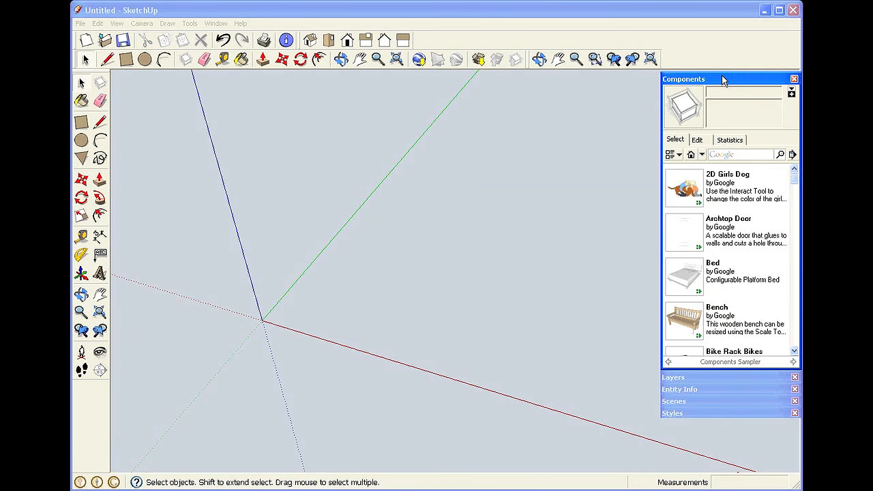
pyautogui.click(723, 79)
pyautogui.click(716, 127)
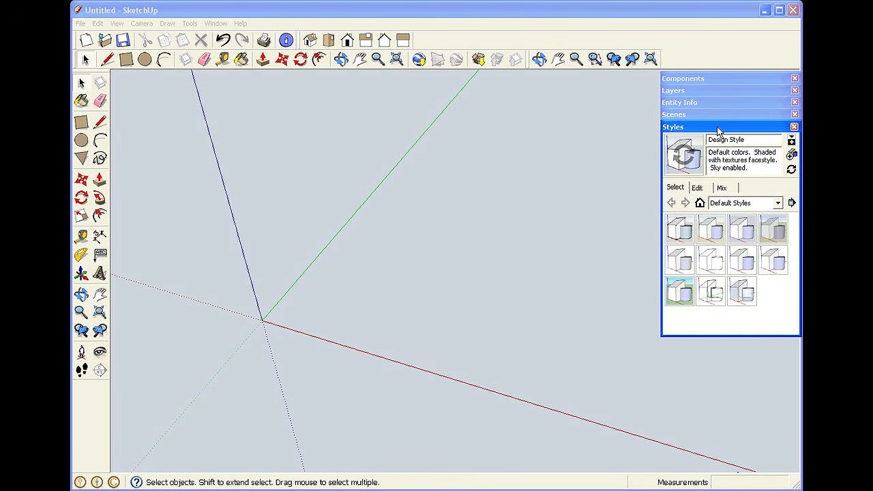
pyautogui.click(718, 129)
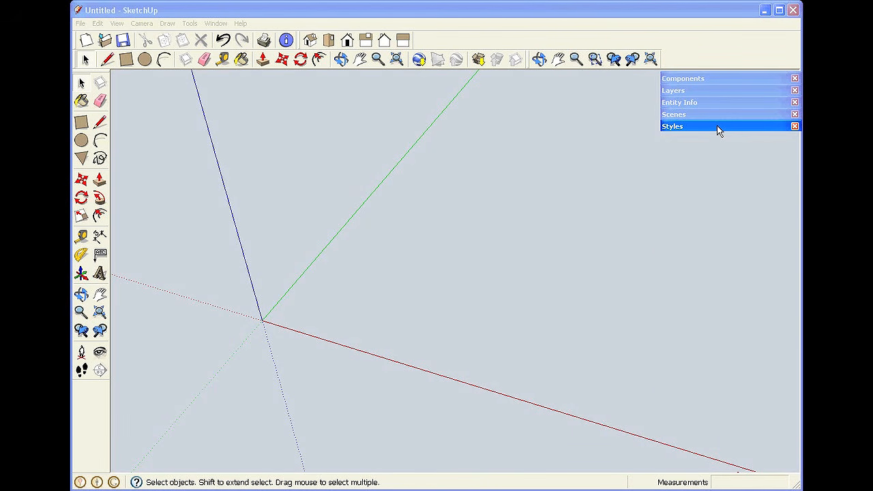
pyautogui.click(435, 245)
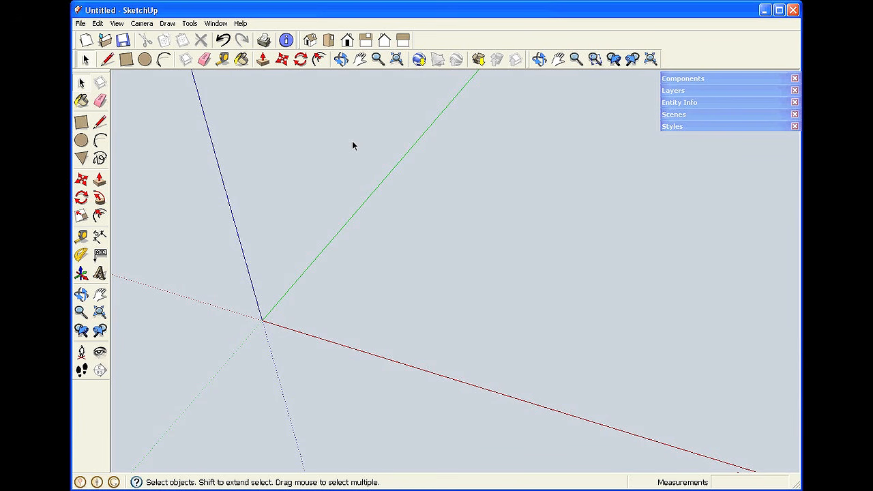
# Open the Instructor window, view its help for the Line, Rectangle and Eraser tools, and collapse it
pyautogui.click(215, 23)
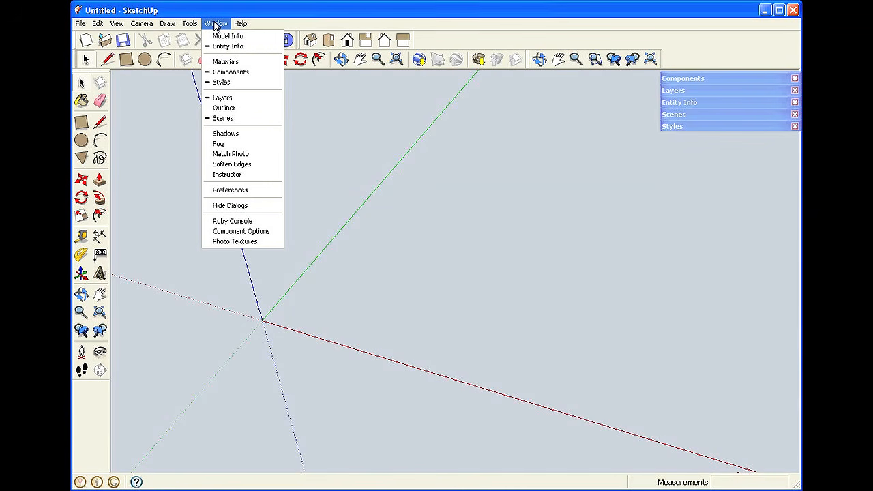
pyautogui.click(214, 175)
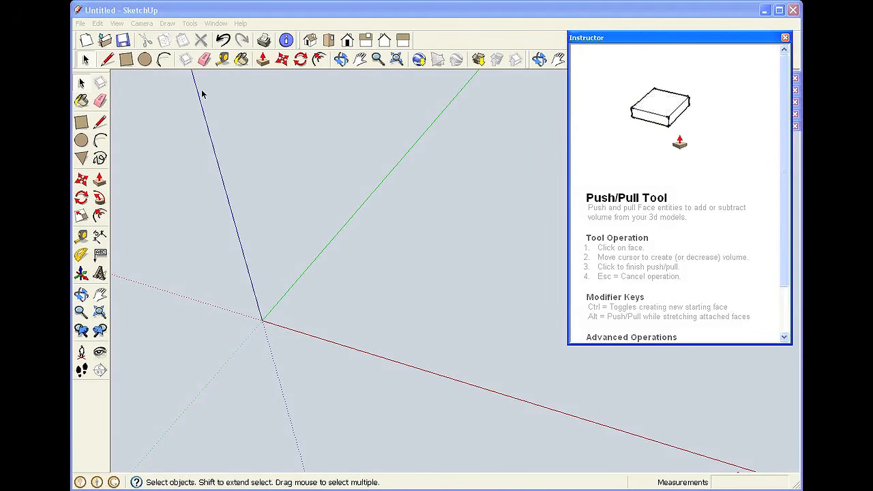
pyautogui.click(107, 61)
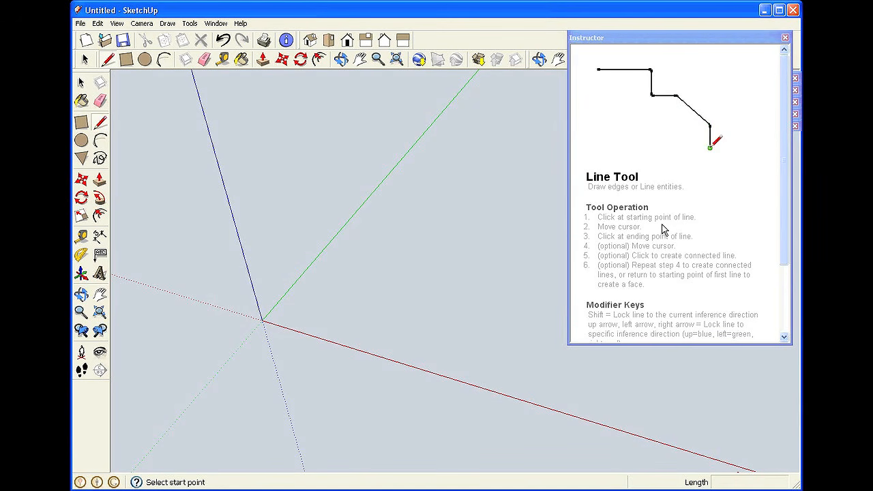
pyautogui.click(126, 60)
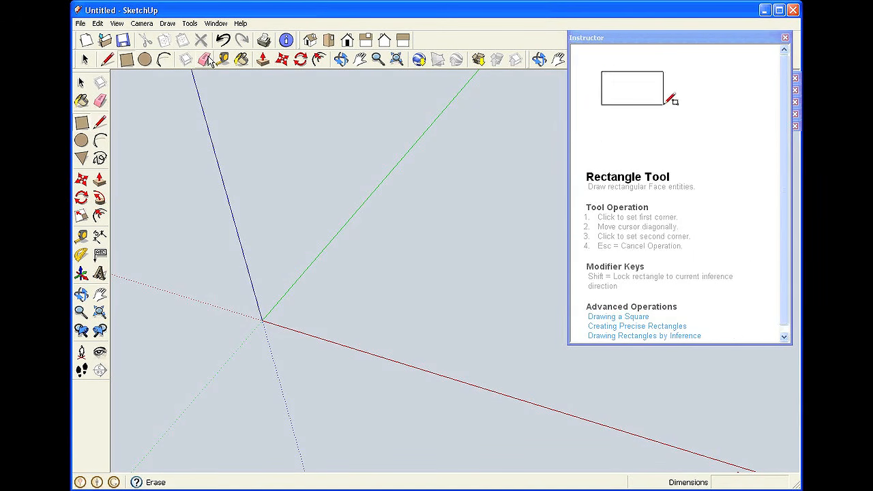
pyautogui.click(207, 59)
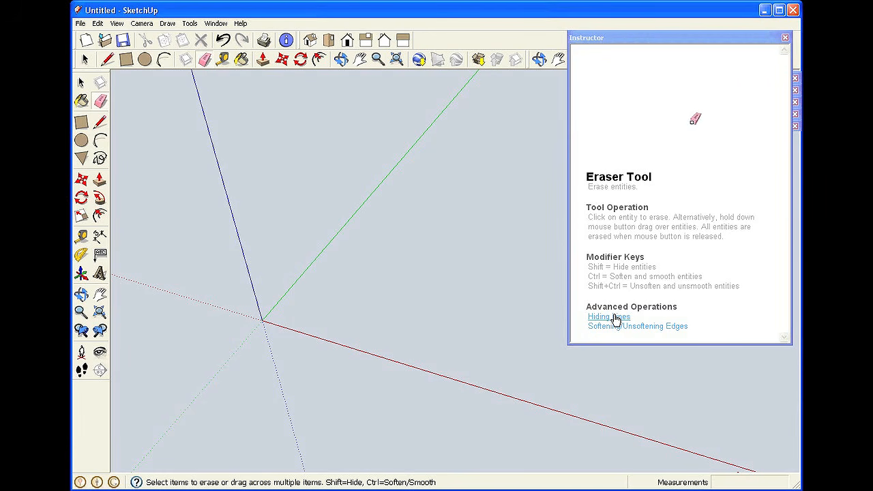
pyautogui.click(785, 39)
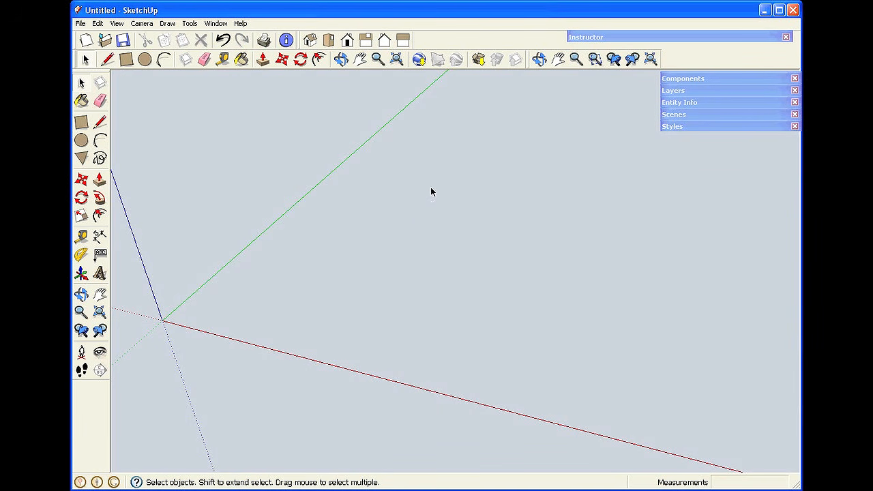
# Draw a closed 12" by 24" rectangle on the ground with the Line tool, following the green and red axes
pyautogui.click(108, 60)
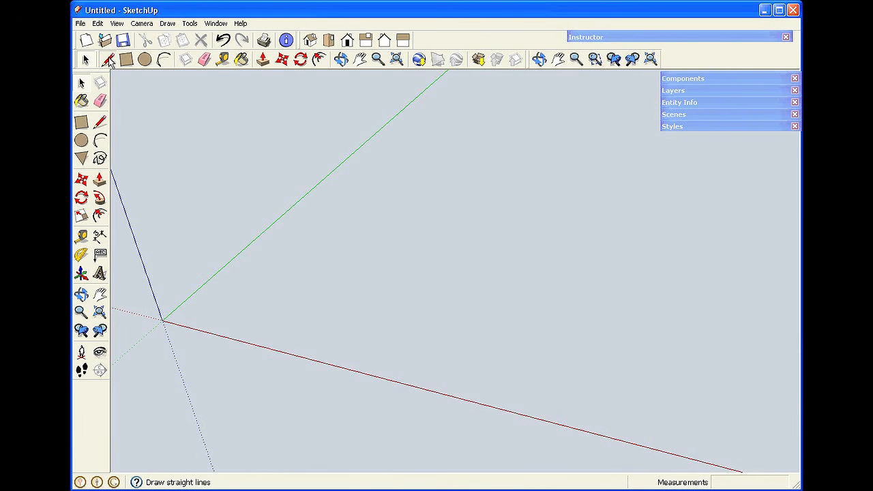
pyautogui.click(268, 286)
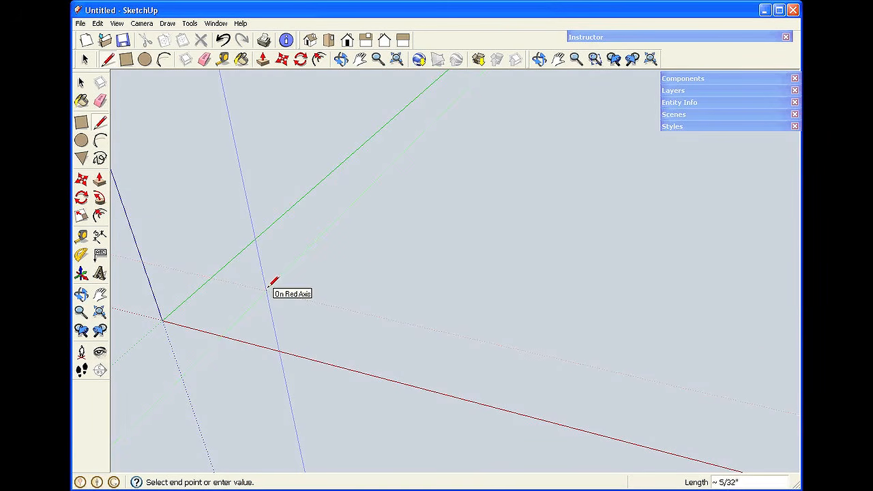
pyautogui.write('12')
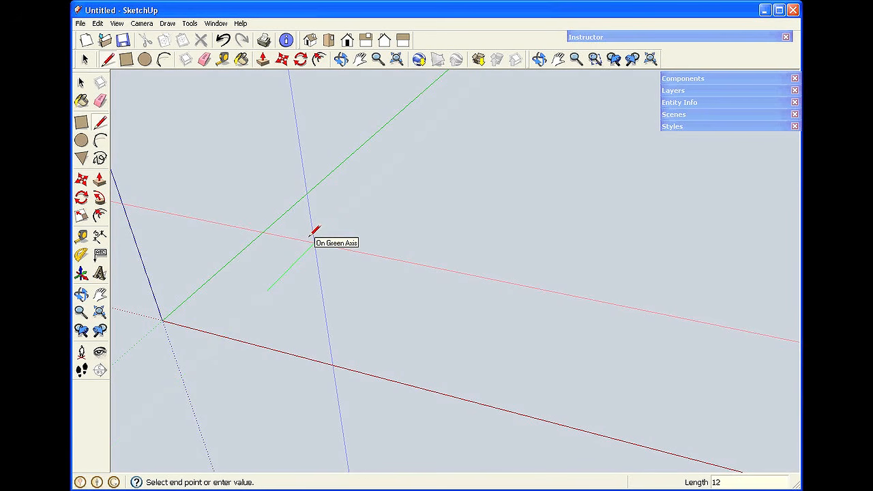
pyautogui.press('Return')
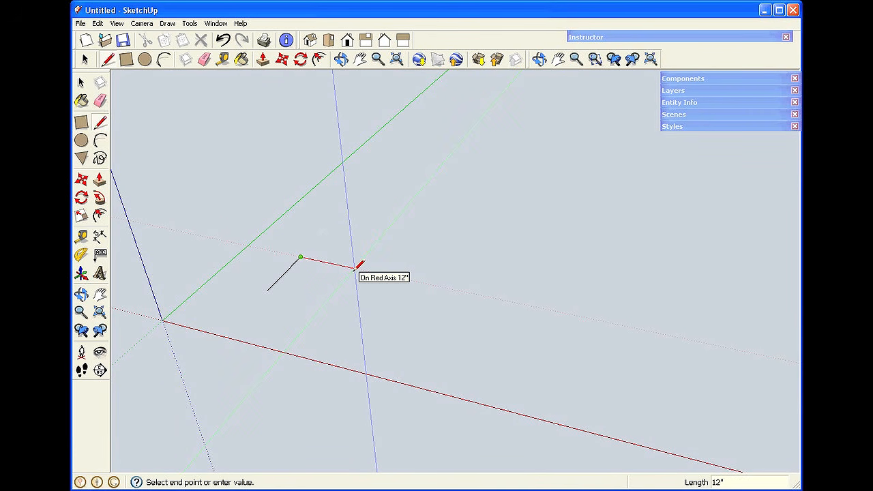
pyautogui.write('24')
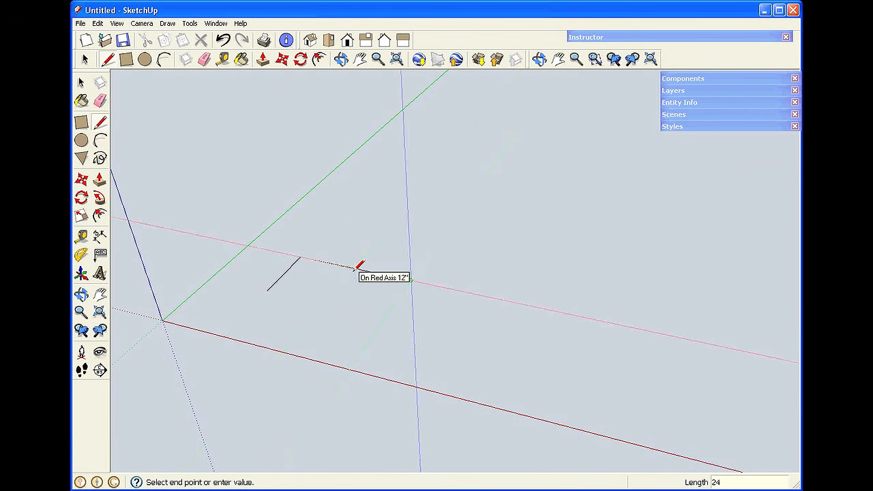
pyautogui.press('Return')
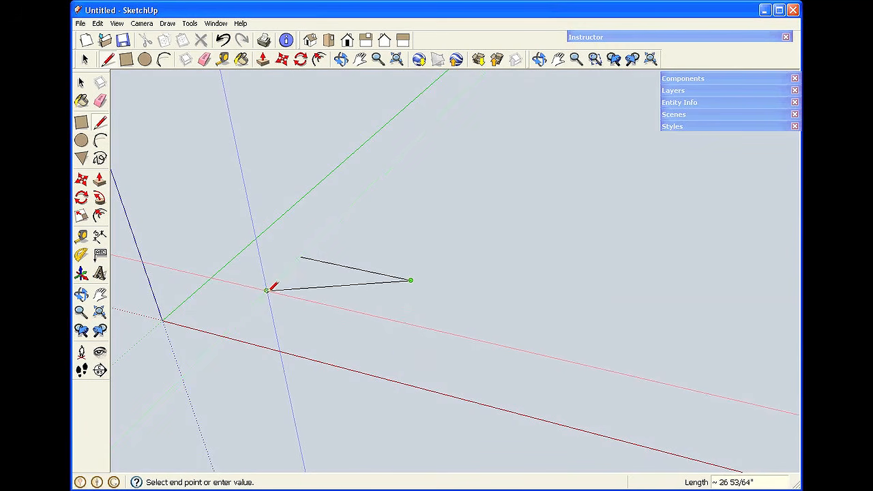
pyautogui.write('12')
pyautogui.press('Return')
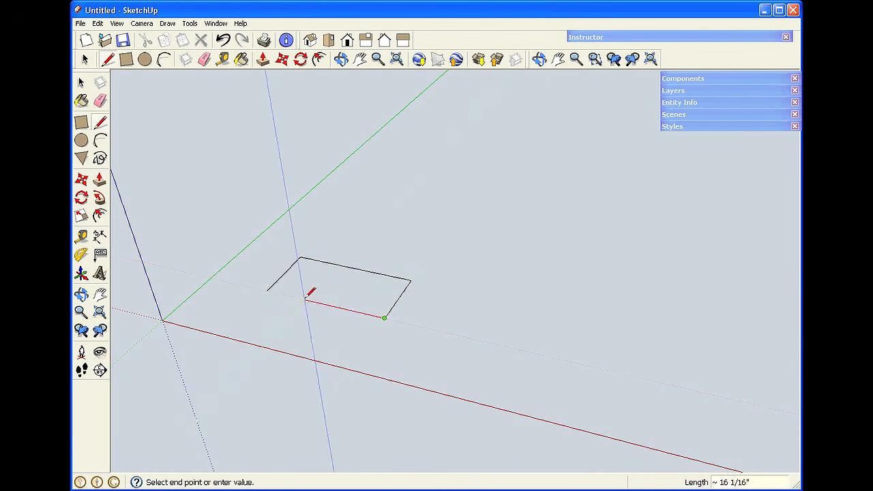
pyautogui.click(268, 290)
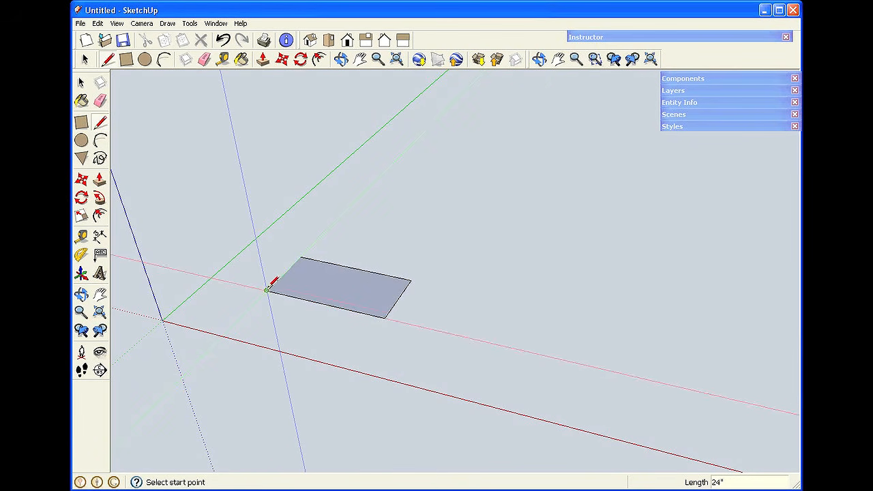
# Draw a second ground rectangle about 22" by 12" with the Rectangle tool, aligned with the first along the red axis
pyautogui.click(125, 61)
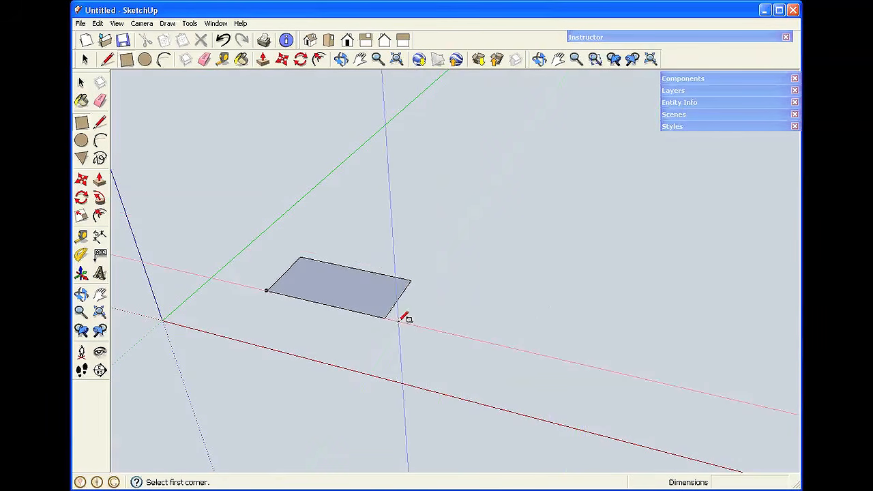
pyautogui.click(446, 332)
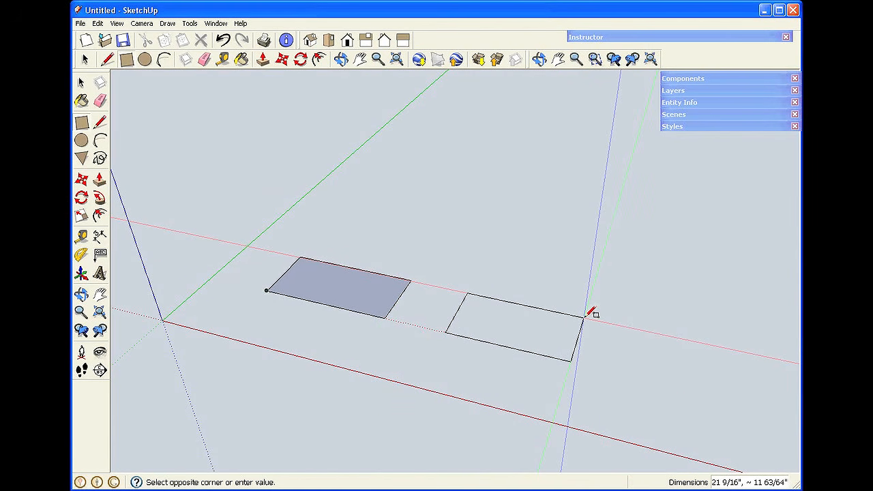
pyautogui.click(584, 316)
pyautogui.press('space')
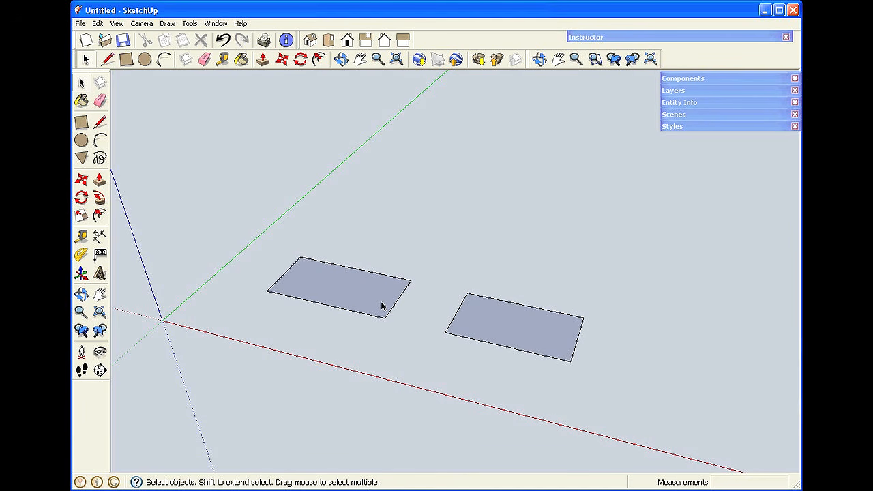
# Delete both rectangles from the drawing area
pyautogui.moveTo(639, 288); pyautogui.dragTo(241, 339)
pyautogui.press('Delete')
pyautogui.moveTo(457, 193); pyautogui.dragTo(249, 306)
pyautogui.press('Delete')
pyautogui.scroll(1, 195, 241)
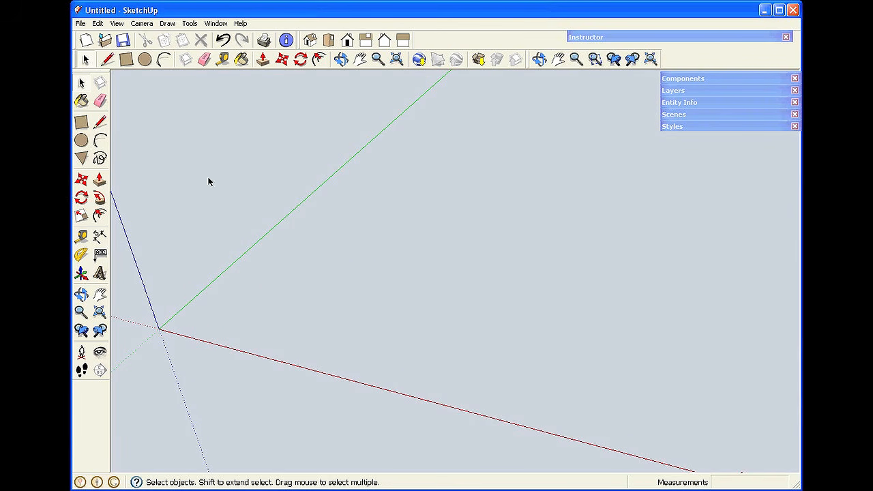
# Draw a 12" by 24" rectangle on the ground near the origin, with its long sides along the green axis
pyautogui.click(126, 59)
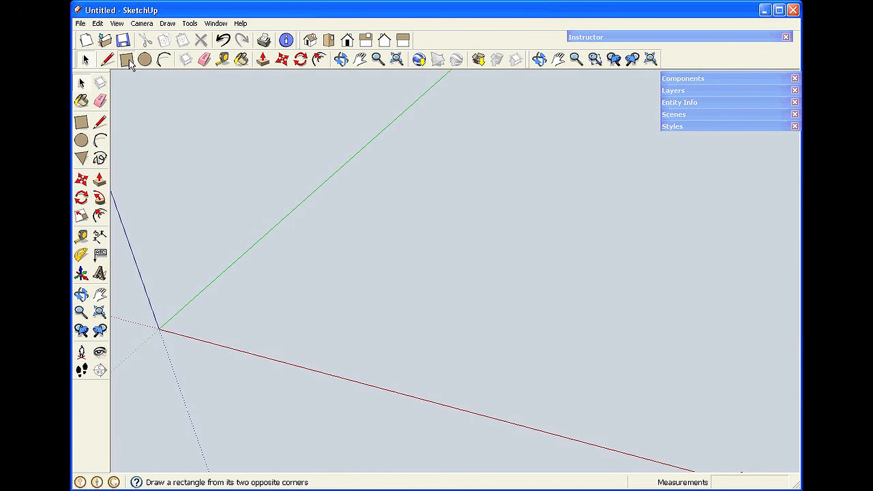
pyautogui.click(263, 305)
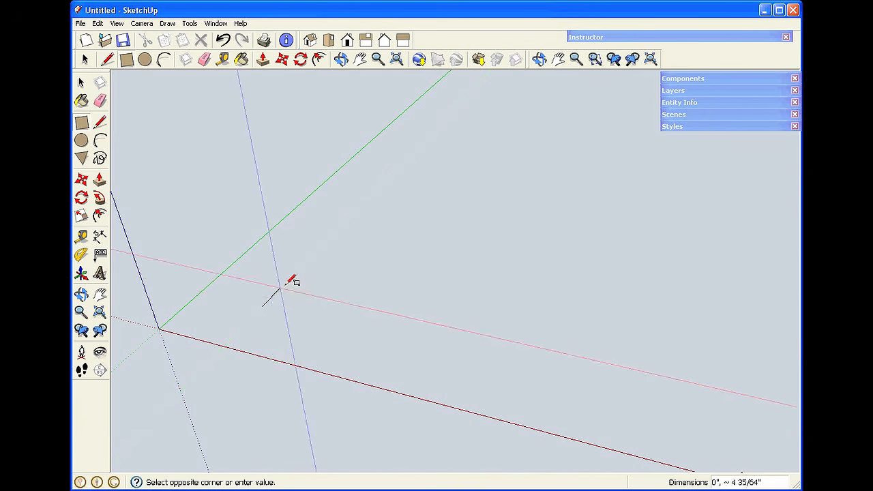
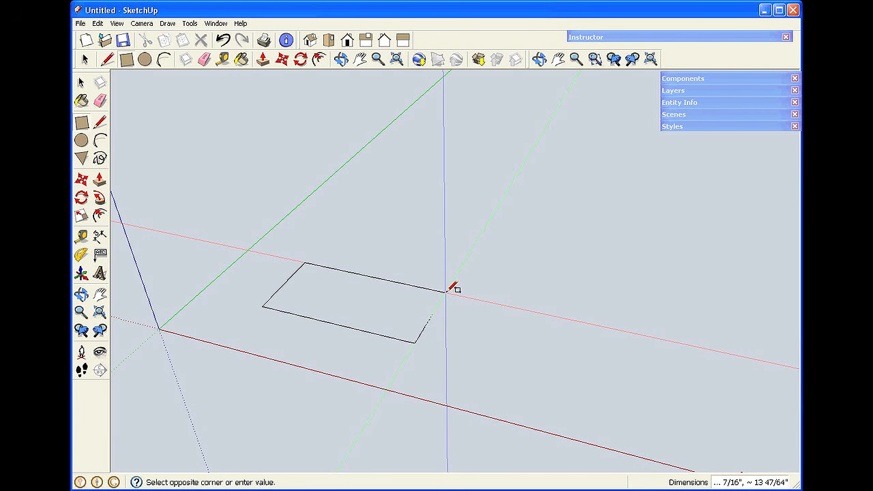
pyautogui.write('12,24')
pyautogui.press('Return')
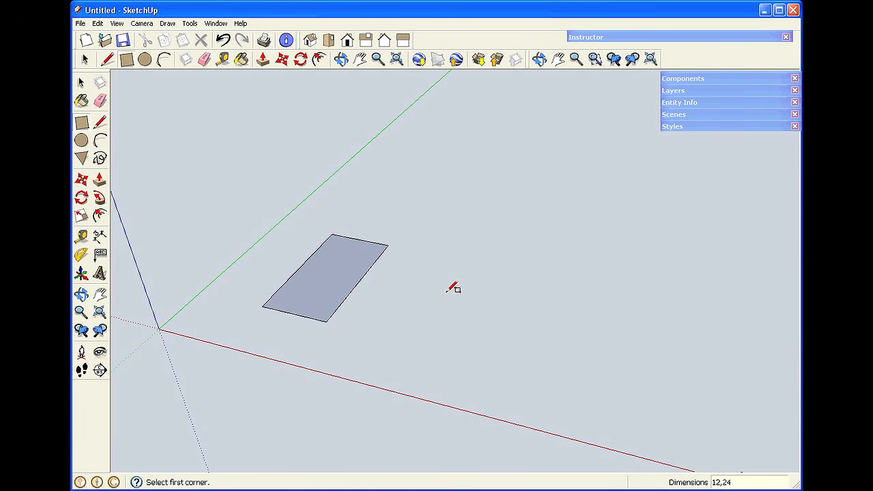
# Draw upright rectangles about 7" high on the ground rectangle's far 12" edge and on its 24" edge nearest the green axis
pyautogui.click(333, 233)
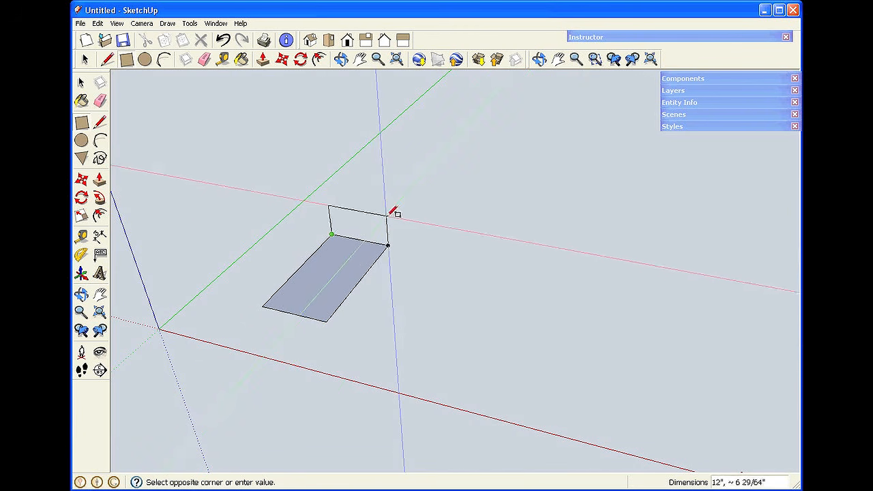
pyautogui.click(387, 213)
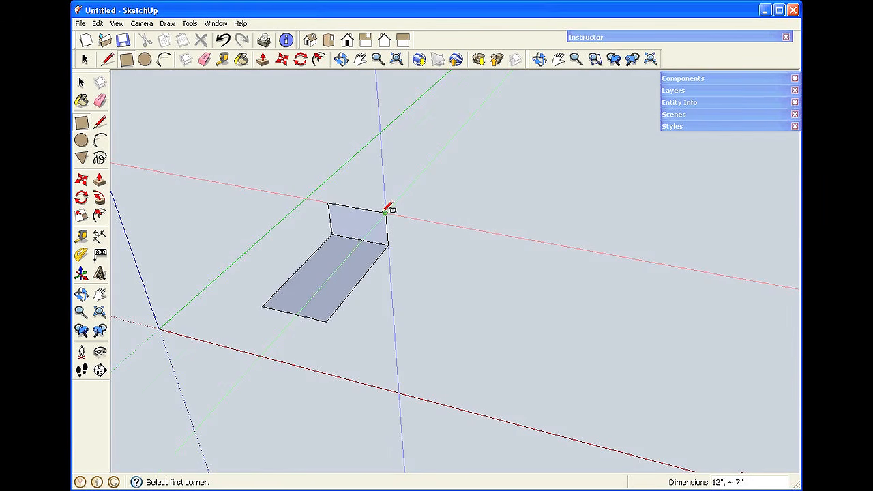
pyautogui.click(327, 202)
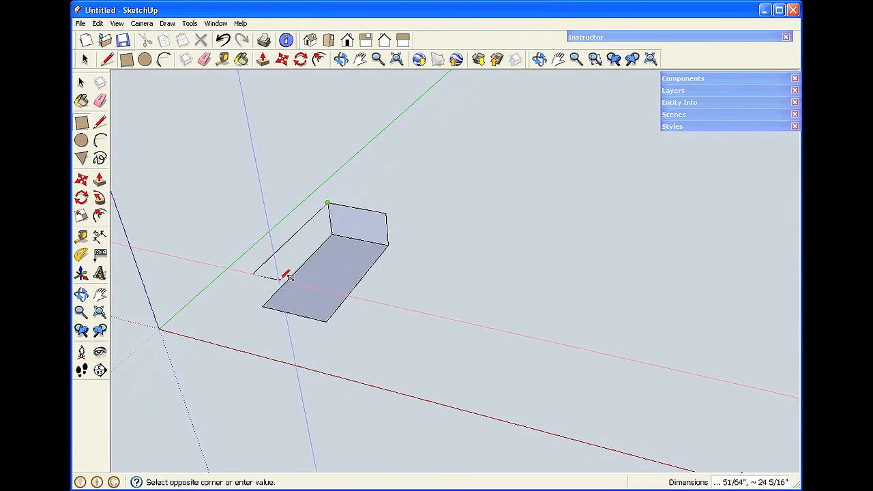
pyautogui.click(263, 305)
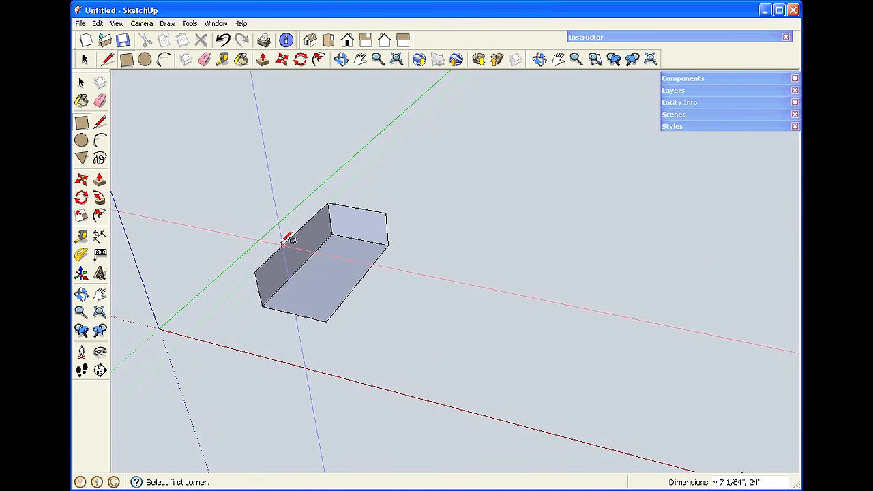
# Close the box with Rectangle tool faces across the top and along the remaining 24" side
pyautogui.press('space')
pyautogui.click(126, 59)
pyautogui.click(255, 272)
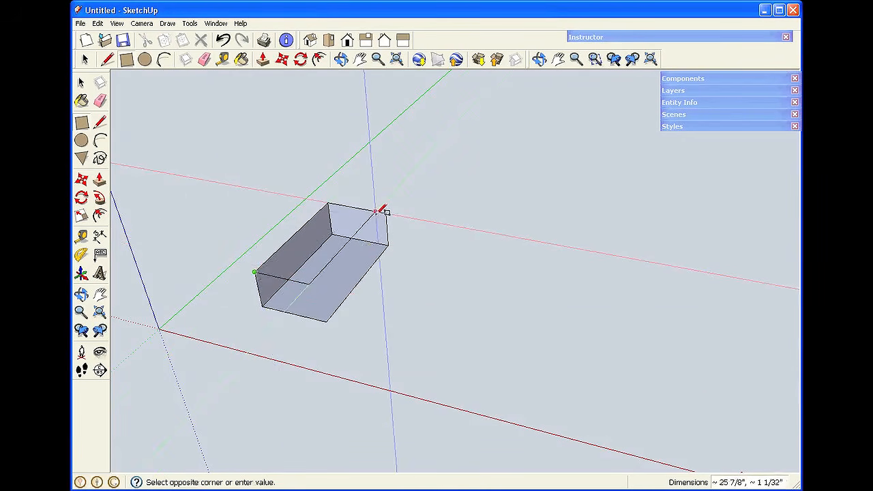
pyautogui.click(385, 214)
pyautogui.click(321, 287)
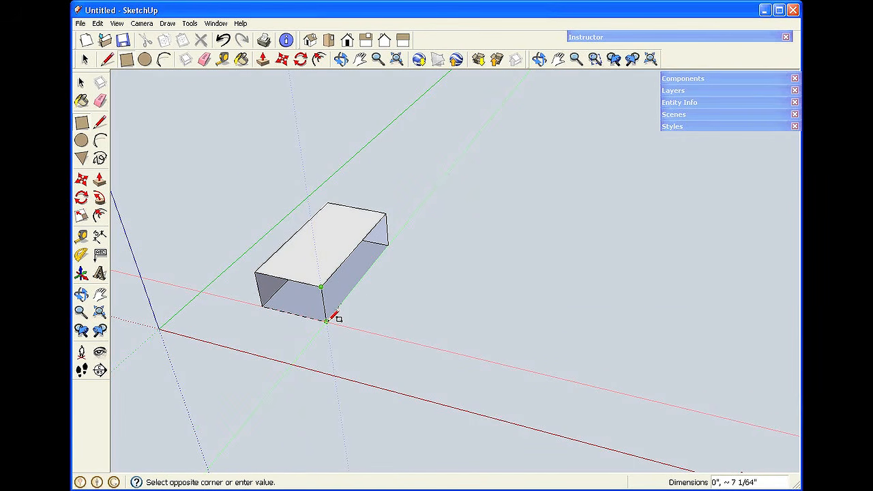
pyautogui.click(389, 244)
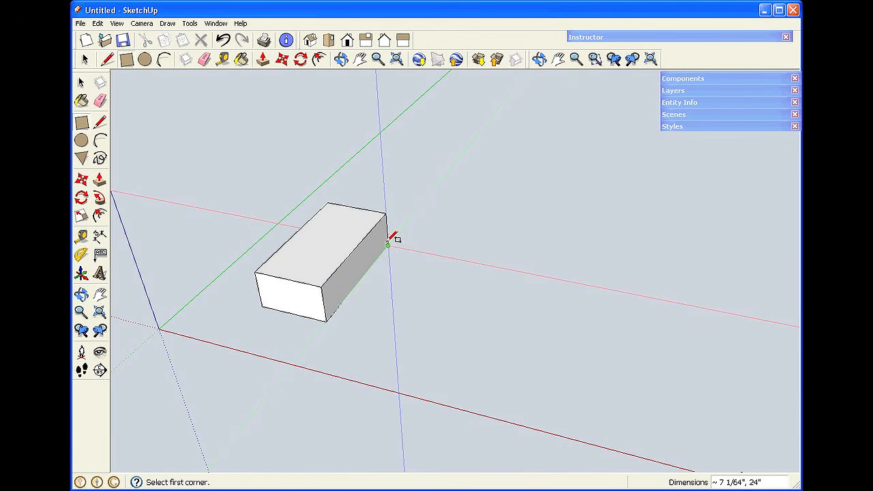
# Select the entire box and delete it
pyautogui.press('space')
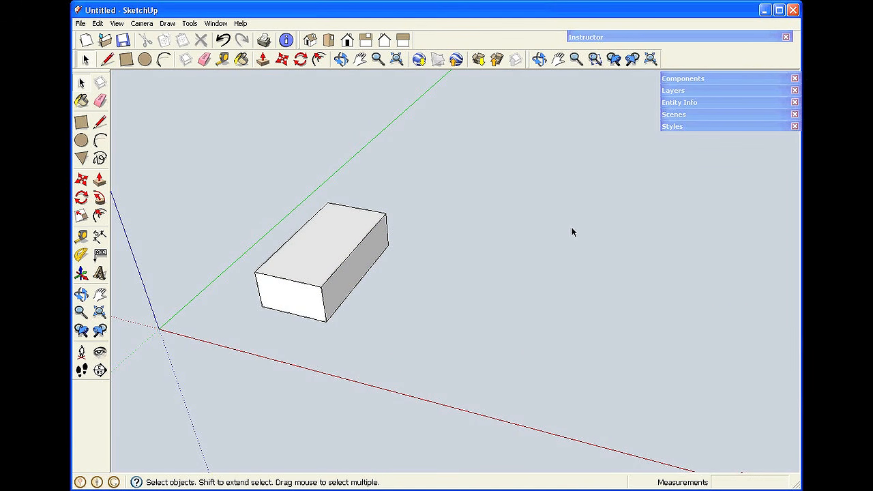
pyautogui.moveTo(431, 202); pyautogui.dragTo(215, 355)
pyautogui.press('Delete')
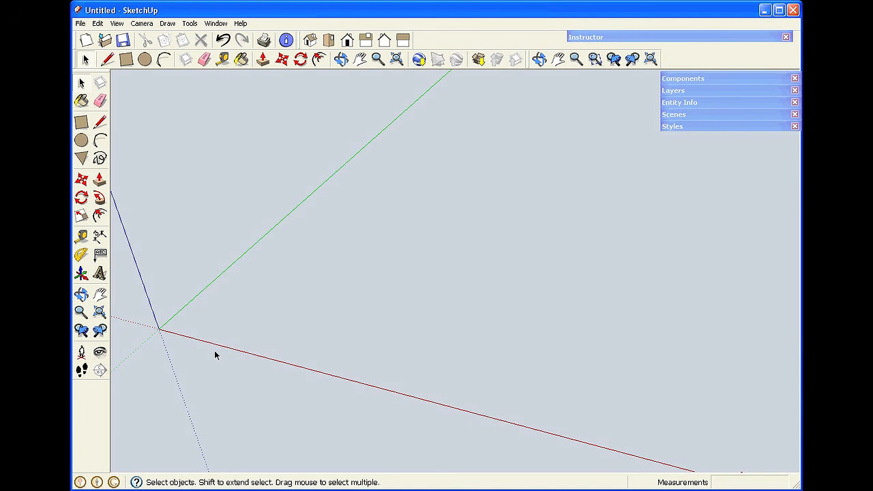
# Draw a freehand rectangle on the ground near the origin, about 24" deep along the green axis
pyautogui.click(126, 59)
pyautogui.click(277, 296)
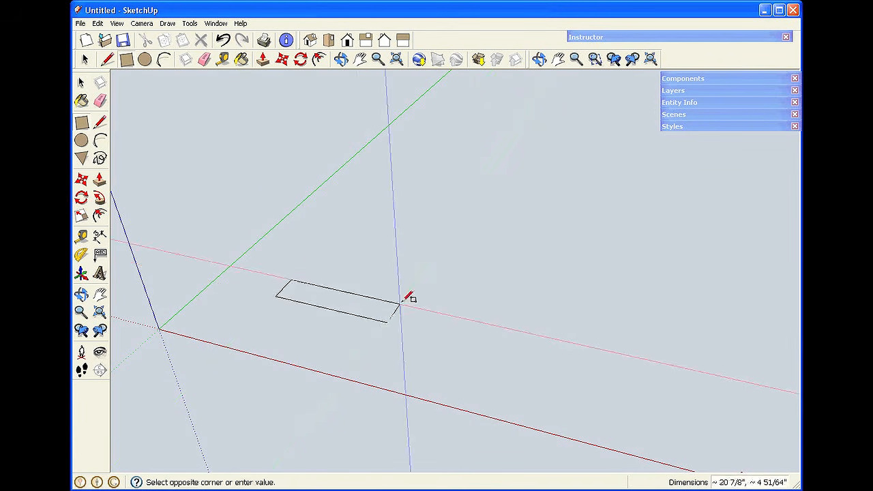
pyautogui.click(432, 243)
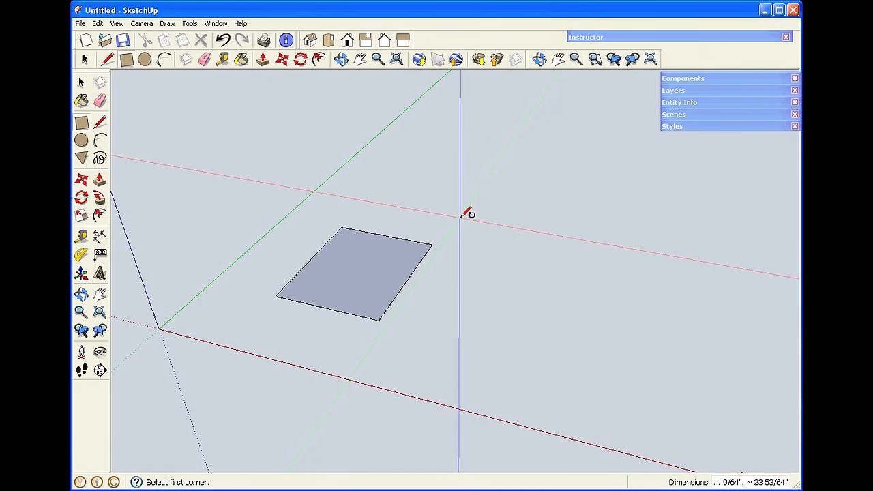
pyautogui.press('space')
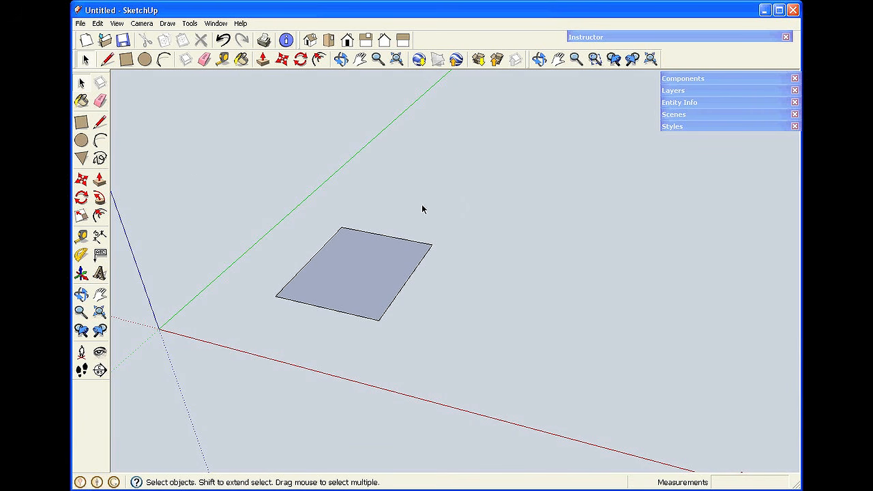
# Push/Pull the ground rectangle upward about 3" to form a slab
pyautogui.click(262, 62)
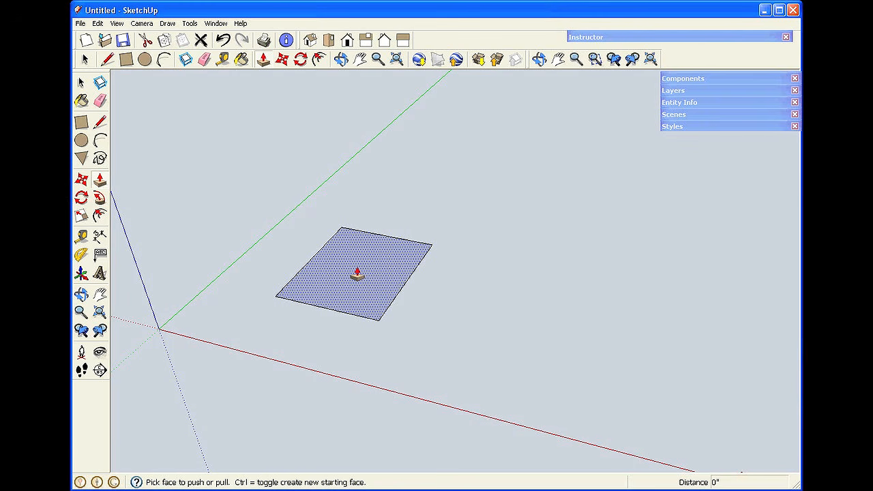
pyautogui.moveTo(357, 275); pyautogui.dragTo(352, 262)
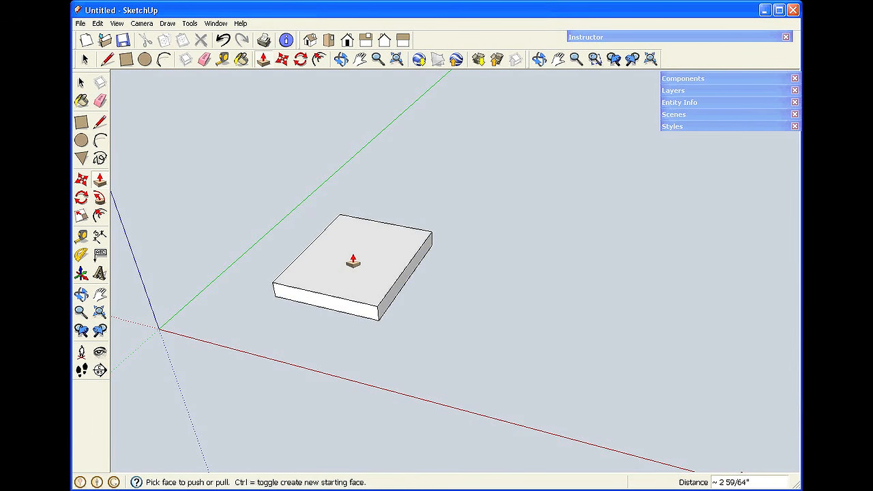
pyautogui.press('space')
# Narrow the slab by pushing in its side face nearest the red axis, and lengthen it by pulling its end face outward along the red axis
pyautogui.scroll(2, 362, 354)
pyautogui.scroll(2, 362, 354)
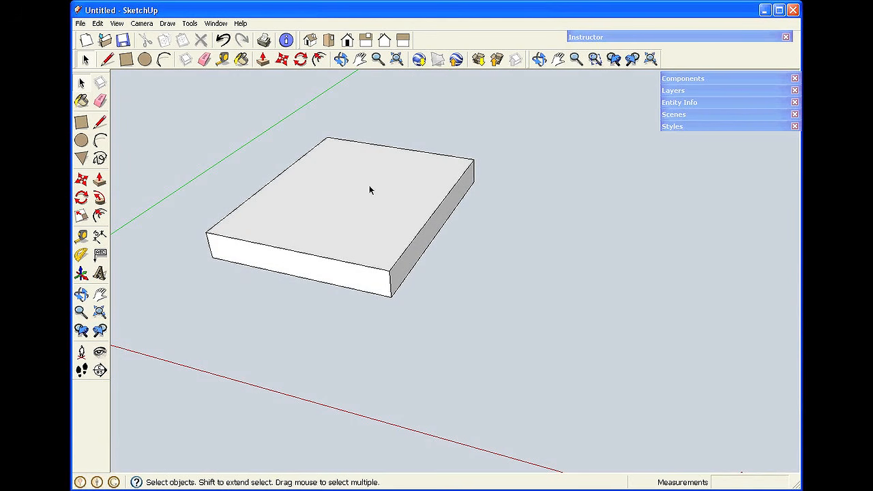
pyautogui.click(341, 59)
pyautogui.moveTo(373, 297); pyautogui.dragTo(253, 285)
pyautogui.press('space')
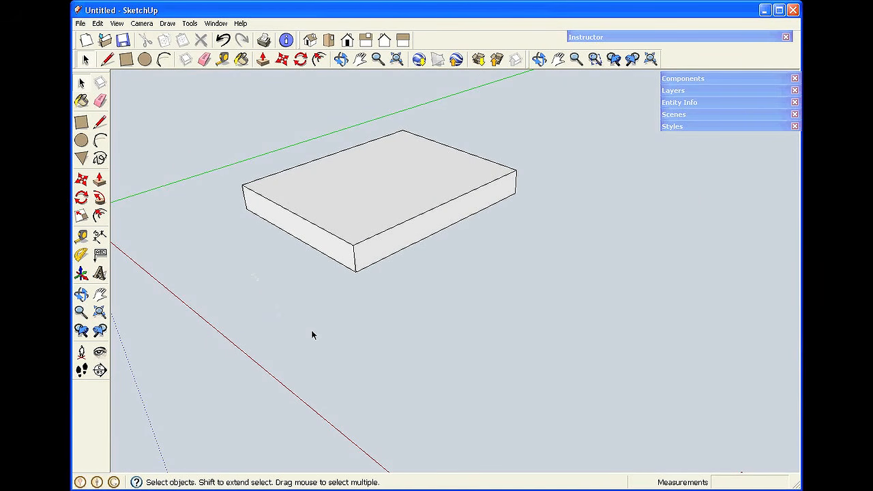
pyautogui.click(263, 60)
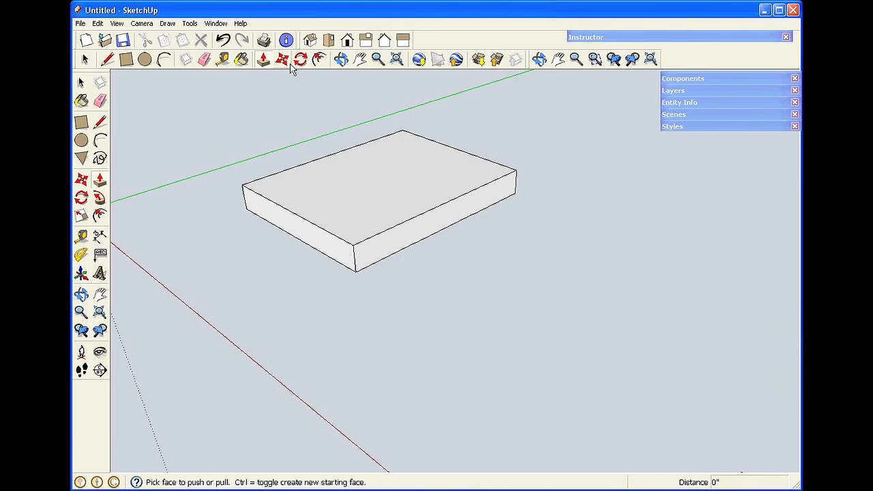
pyautogui.moveTo(305, 244); pyautogui.dragTo(428, 178)
pyautogui.moveTo(460, 207); pyautogui.dragTo(666, 279)
# Pull the slab's long side face nearest the red axis outward about 7/16"
pyautogui.scroll(2, 746, 311)
pyautogui.scroll(-2, 746, 311)
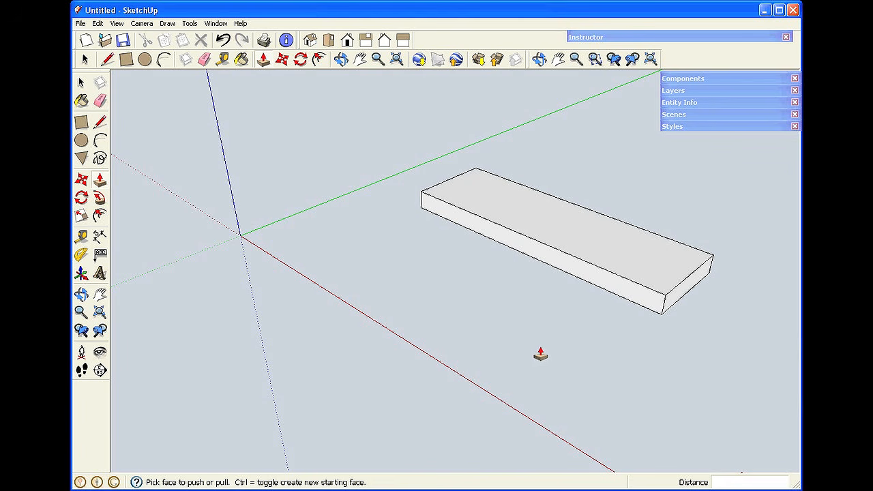
pyautogui.moveTo(567, 274)
pyautogui.mouseDown()
pyautogui.moveTo(503, 318)
pyautogui.moveTo(563, 272)
pyautogui.mouseUp()
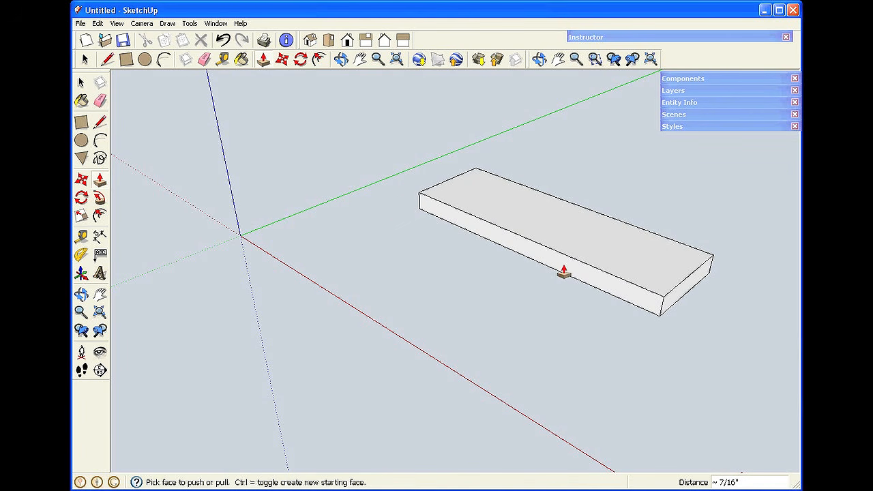
pyautogui.press('space')
# Draw a second freehand rectangle on the ground, farther along the green axis than the slab, with its long sides parallel to the red axis
pyautogui.scroll(-1, 519, 325)
pyautogui.scroll(-1, 519, 325)
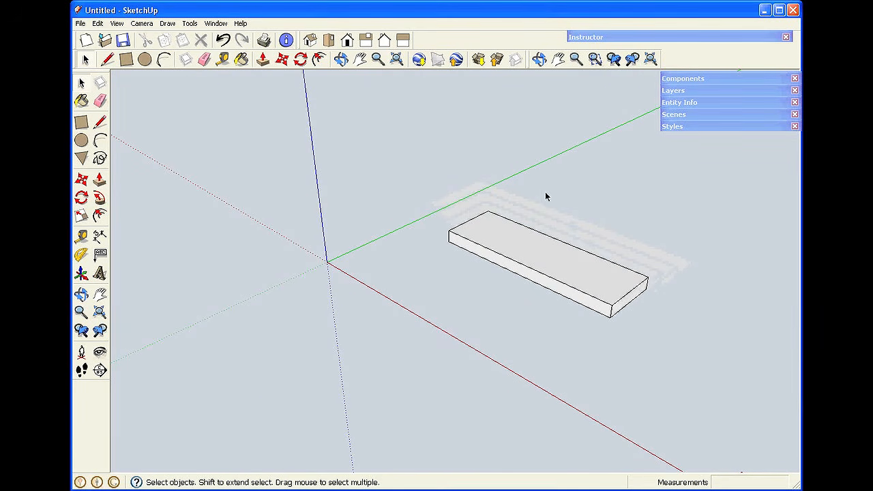
pyautogui.click(359, 59)
pyautogui.moveTo(522, 168); pyautogui.dragTo(355, 183)
pyautogui.press('space')
pyautogui.click(126, 60)
pyautogui.click(503, 218)
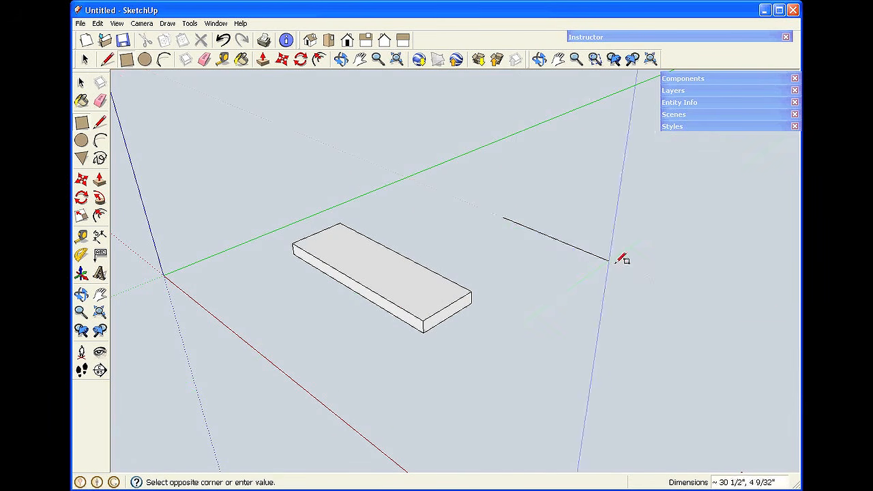
pyautogui.click(648, 243)
pyautogui.press('space')
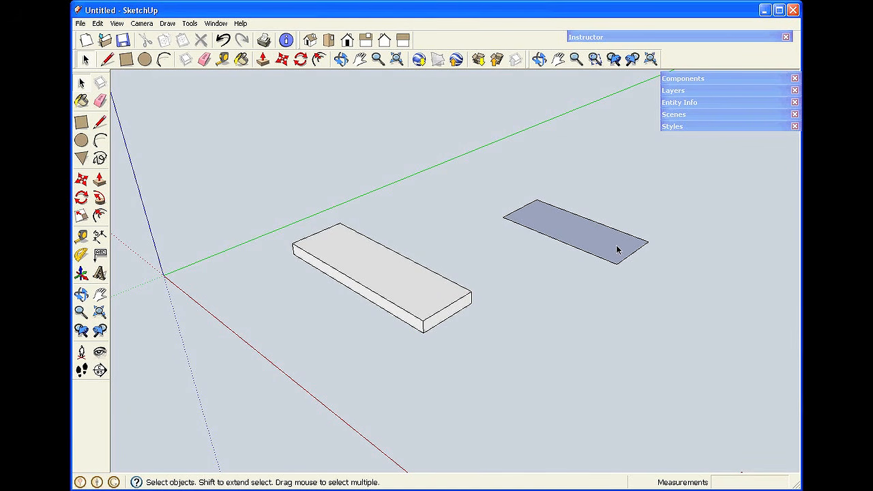
# Push/Pull the second rectangle up to match the first slab's thickness, and undo that extrusion
pyautogui.click(263, 60)
pyautogui.moveTo(530, 223); pyautogui.dragTo(472, 295)
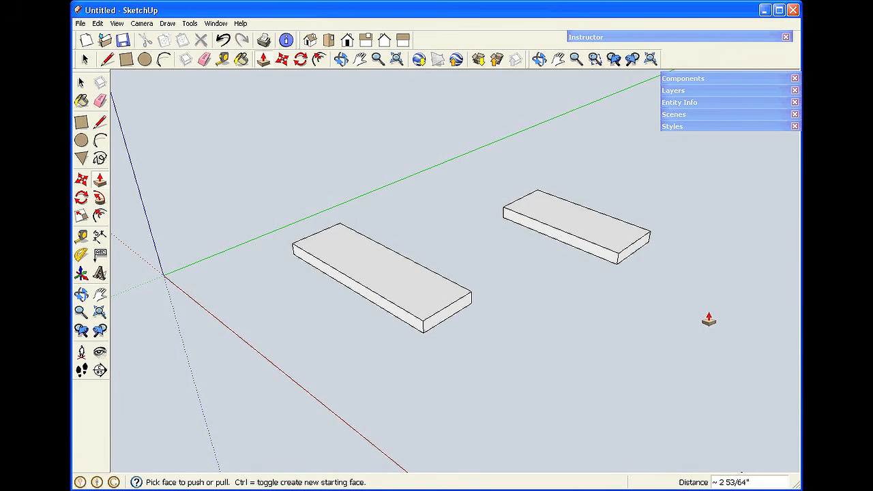
pyautogui.press('space')
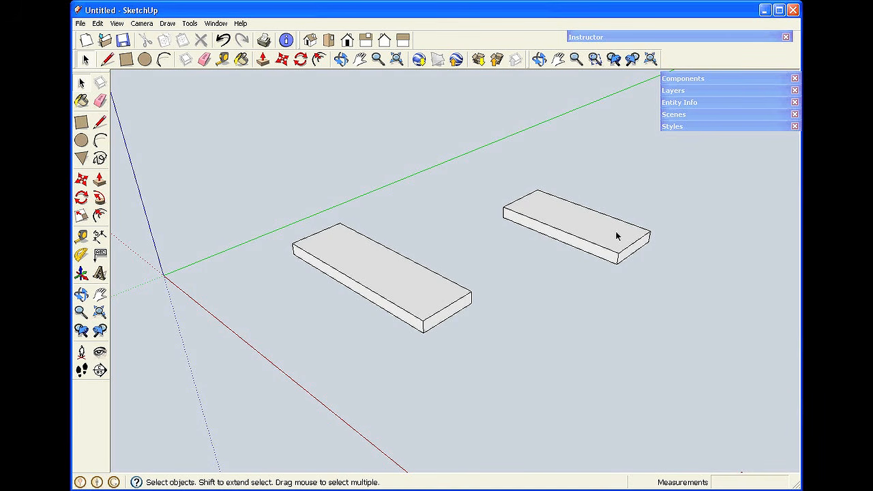
pyautogui.hotkey('ctrl', 'z')
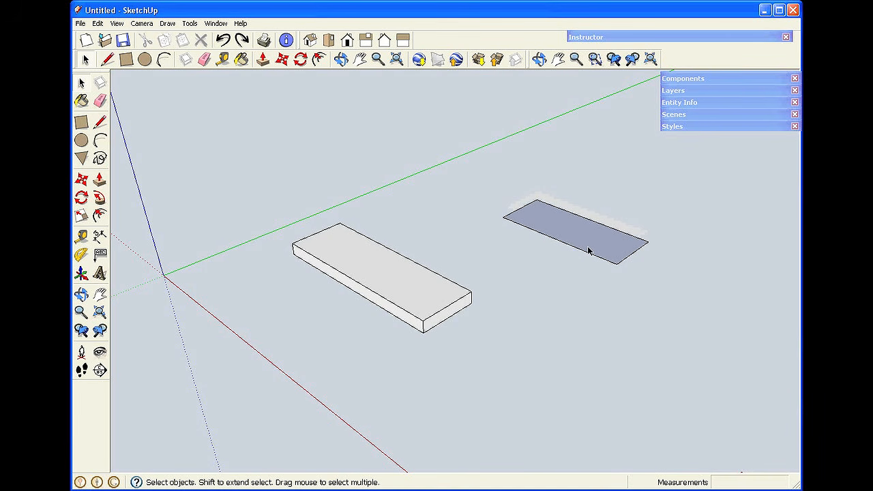
# Push/Pull the second rectangle upward by exactly 3"
pyautogui.click(263, 59)
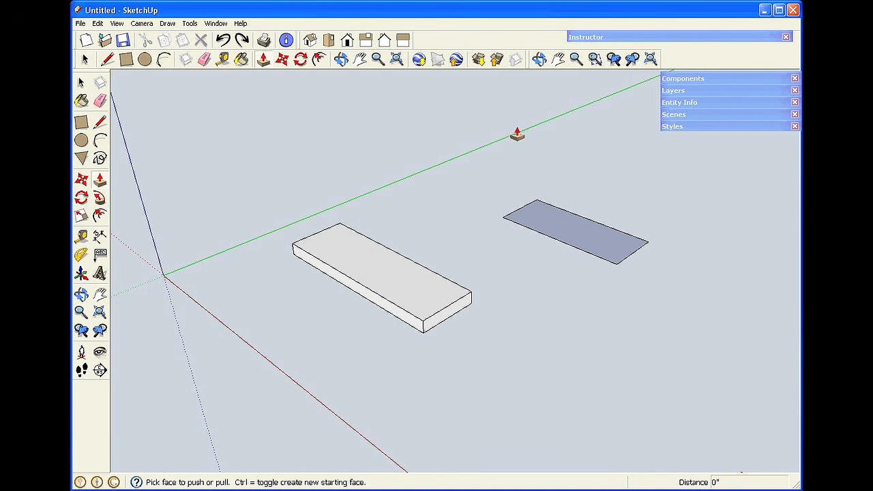
pyautogui.scroll(3, 644, 214)
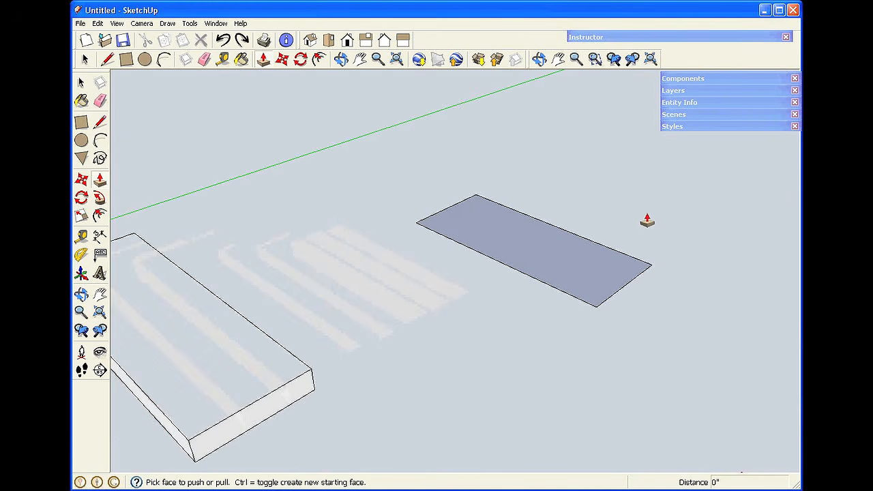
pyautogui.scroll(1, 646, 220)
pyautogui.click(528, 281)
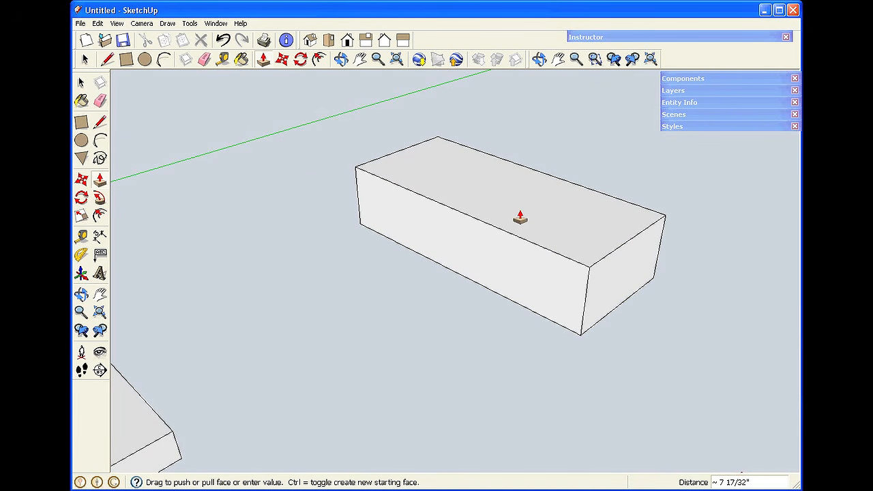
pyautogui.write('3')
pyautogui.press('Return')
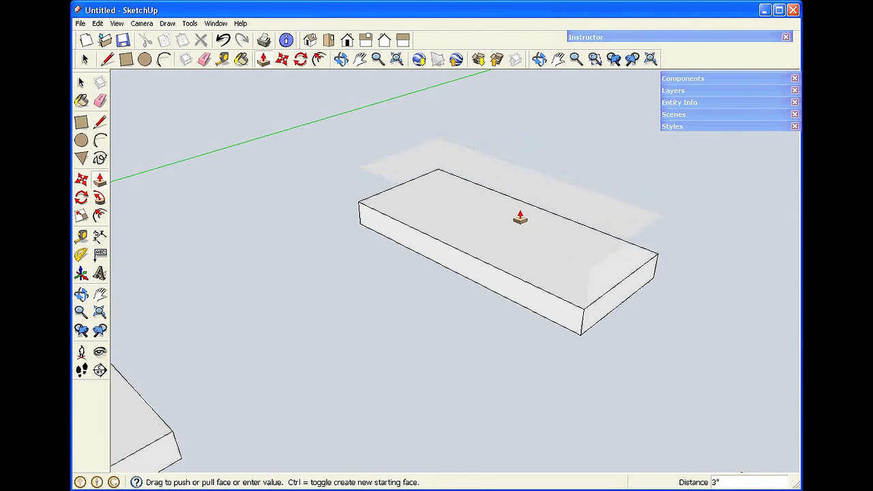
pyautogui.press('space')
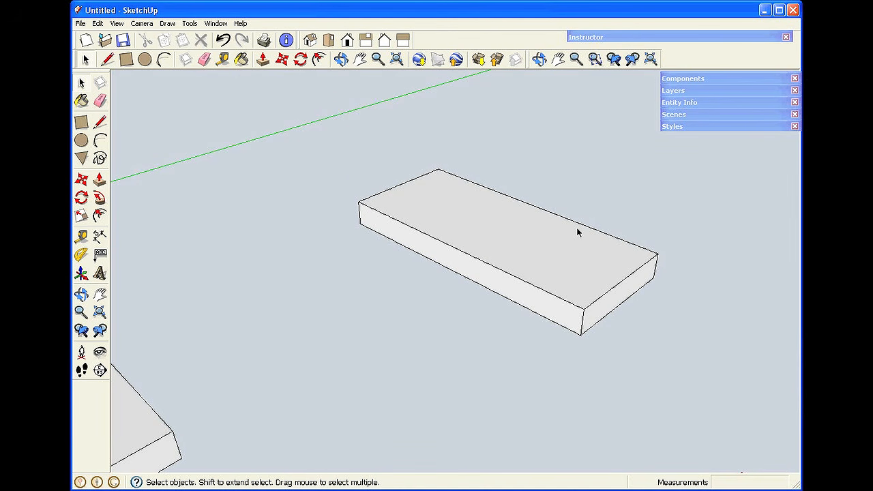
# Select the first slab's end face, adjoining long side face and upper long edge individually to examine its separate geometry
pyautogui.scroll(-6, 577, 233)
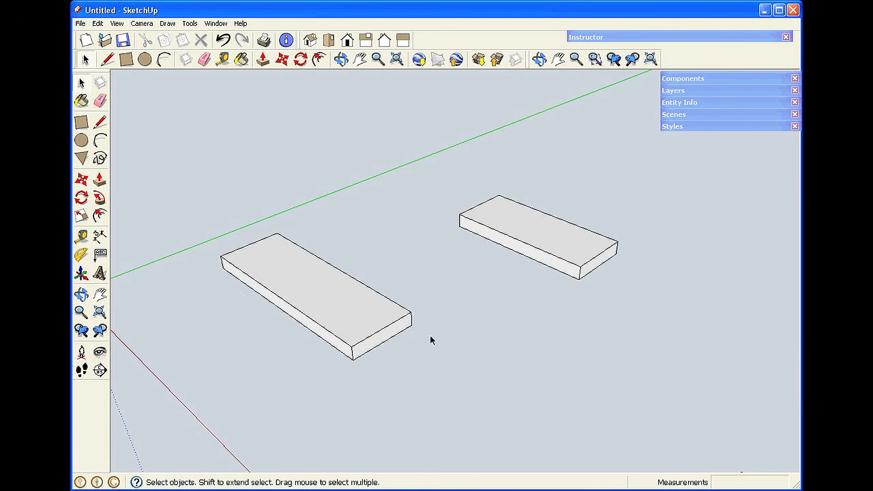
pyautogui.scroll(4, 198, 275)
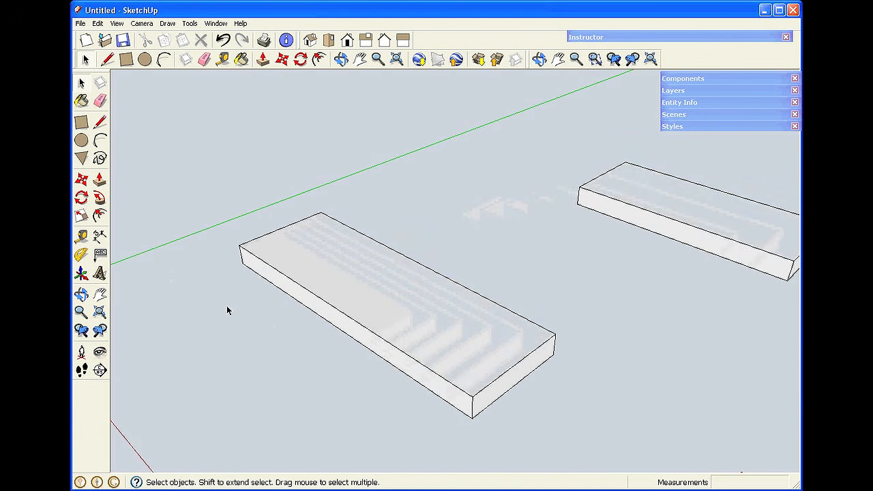
pyautogui.click(526, 360)
pyautogui.click(522, 375)
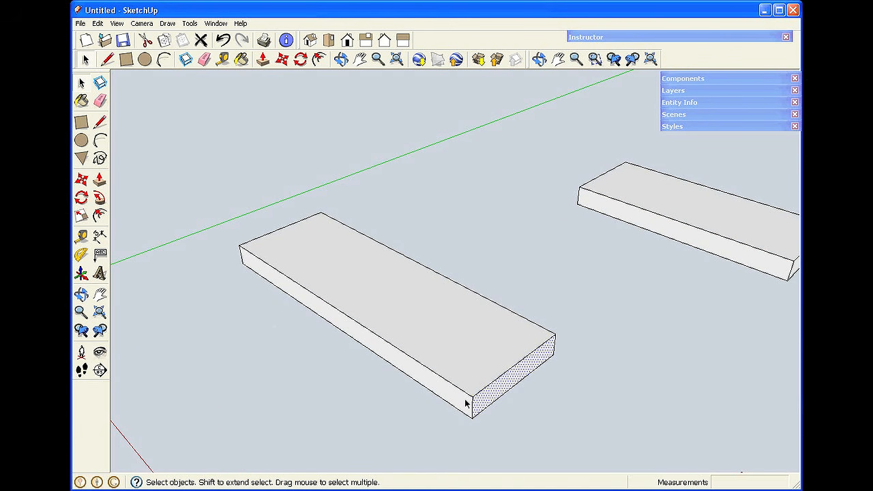
pyautogui.click(466, 400)
pyautogui.click(459, 389)
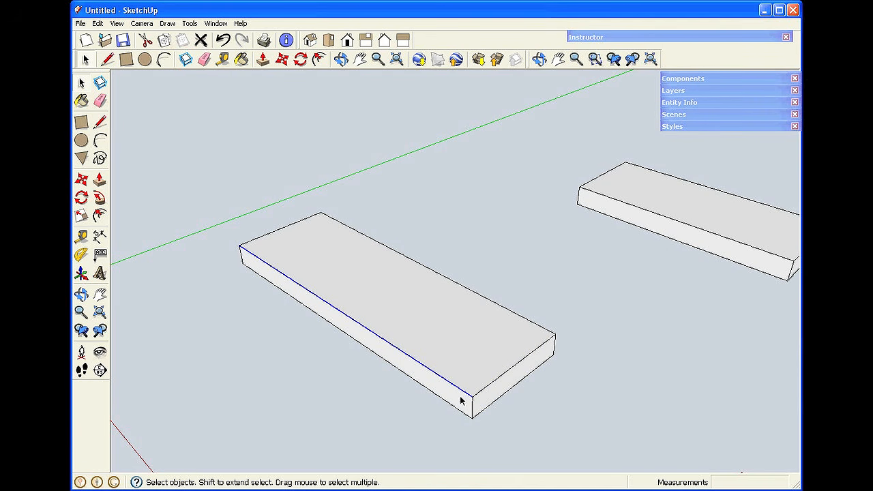
pyautogui.click(460, 403)
pyautogui.click(482, 404)
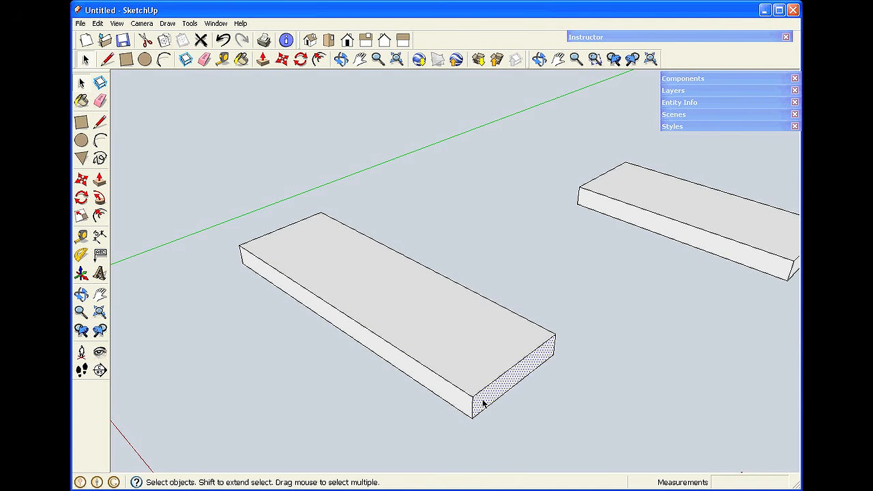
# Try to move the first slab's upper end edge up along the blue axis with the Move tool
pyautogui.click(497, 362)
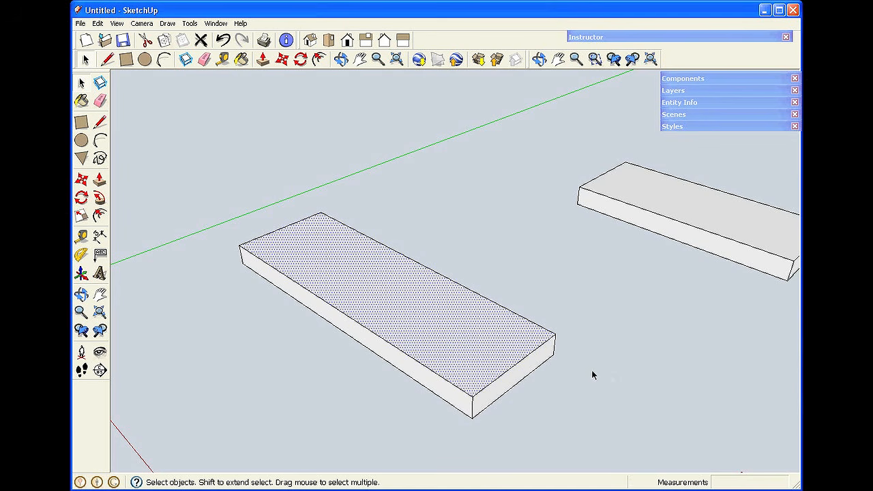
pyautogui.click(539, 351)
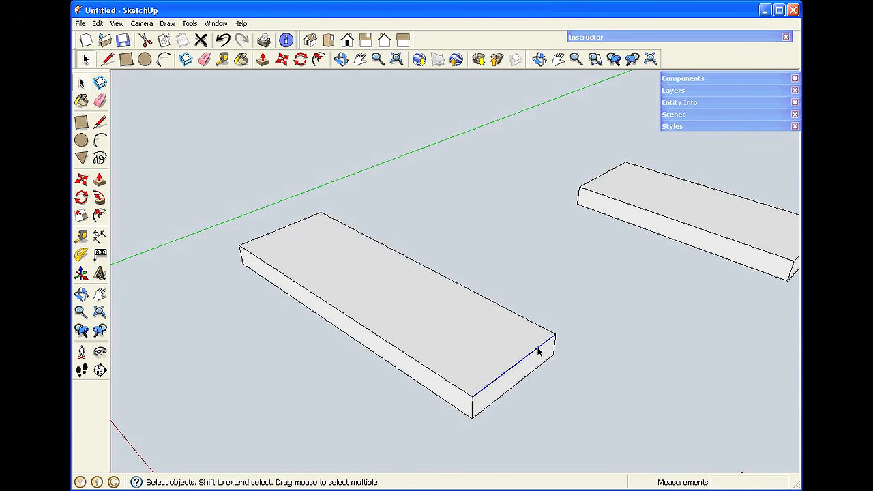
pyautogui.press('m')
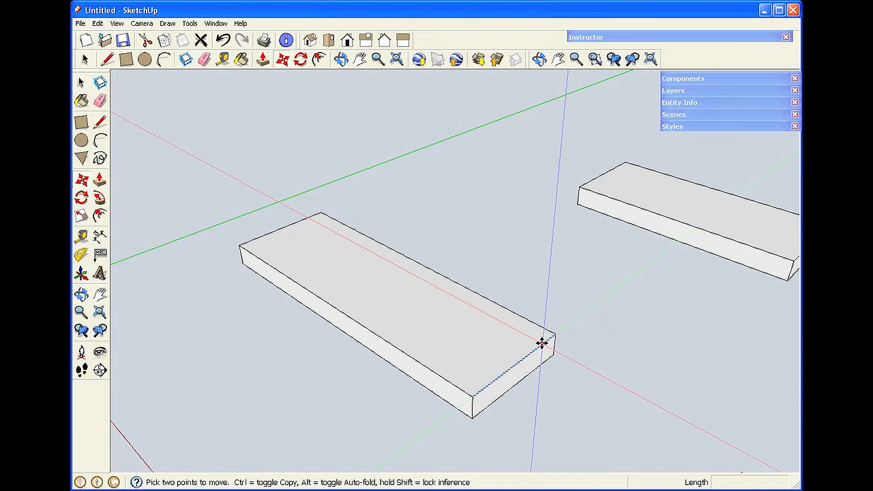
pyautogui.click(542, 339)
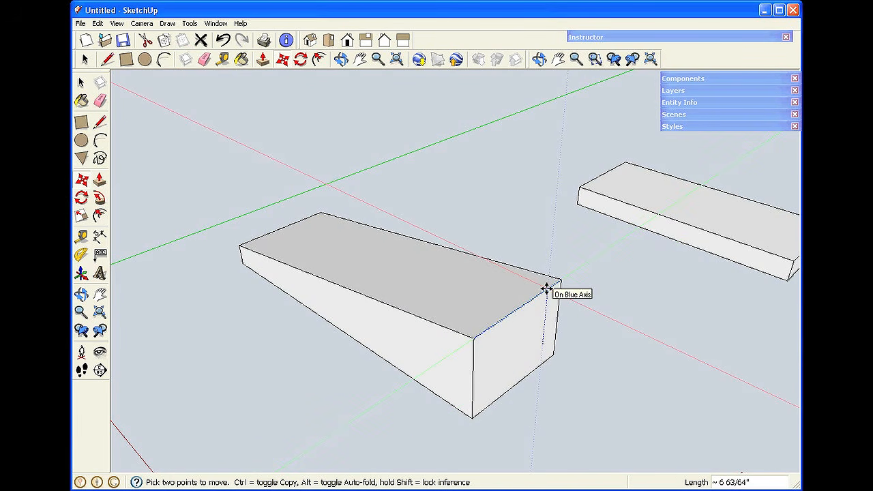
pyautogui.click(542, 338)
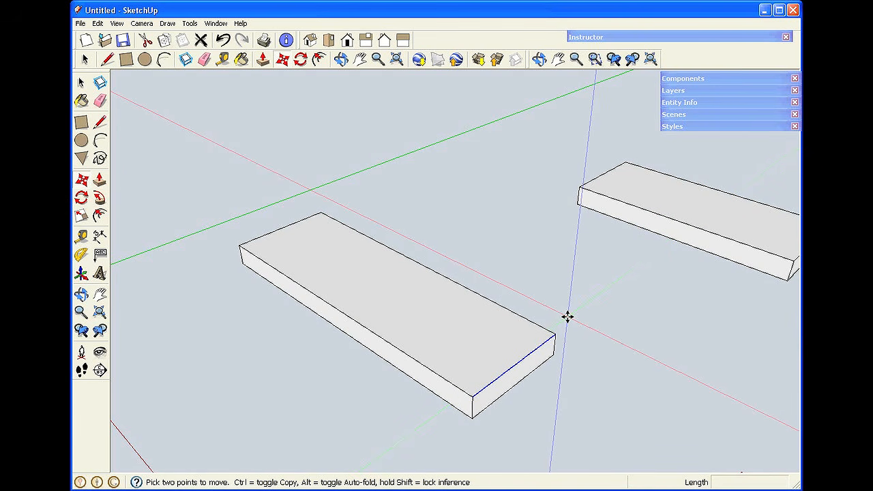
pyautogui.press('space')
# Try to move the first slab's vertical corner edge along the red axis
pyautogui.click(500, 402)
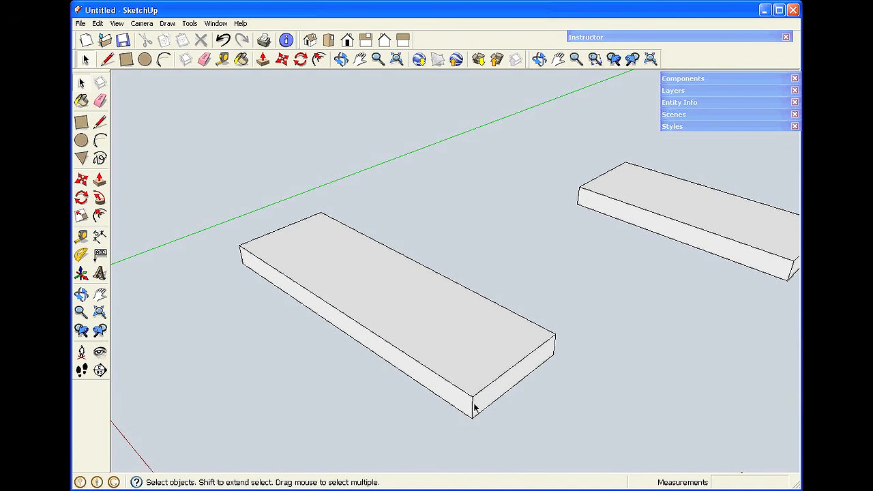
pyautogui.click(472, 408)
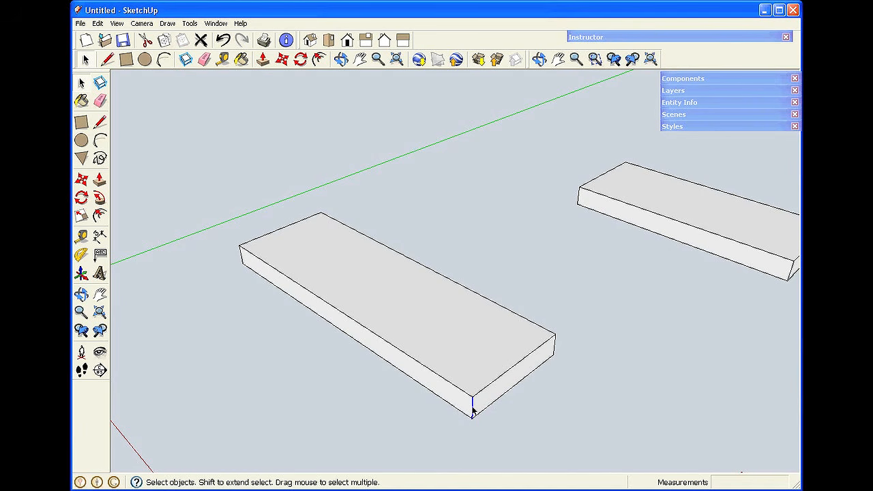
pyautogui.press('m')
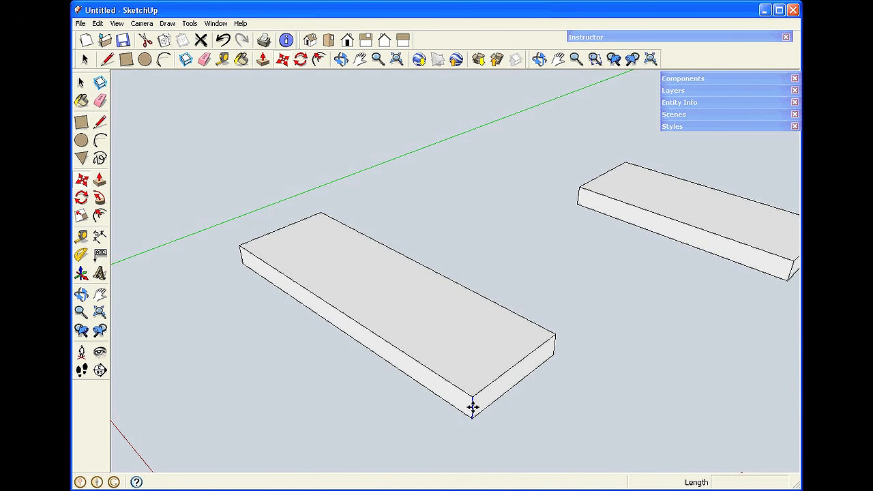
pyautogui.click(472, 408)
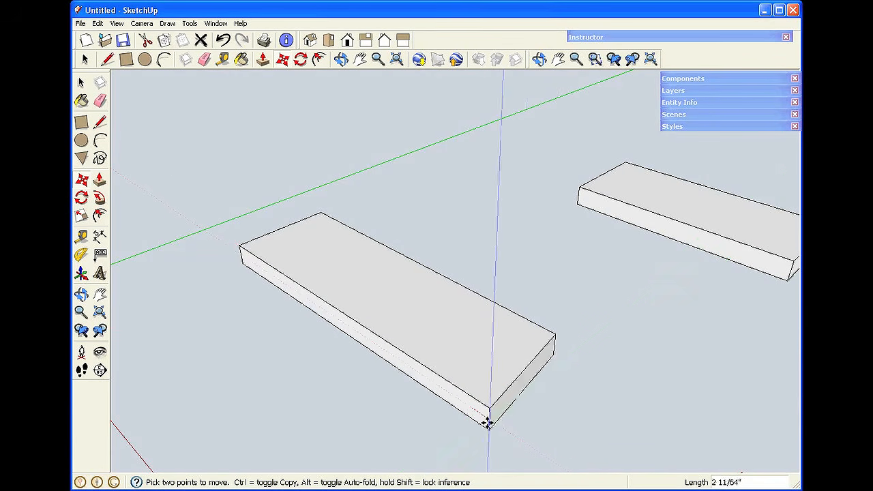
pyautogui.press('Escape')
pyautogui.press('space')
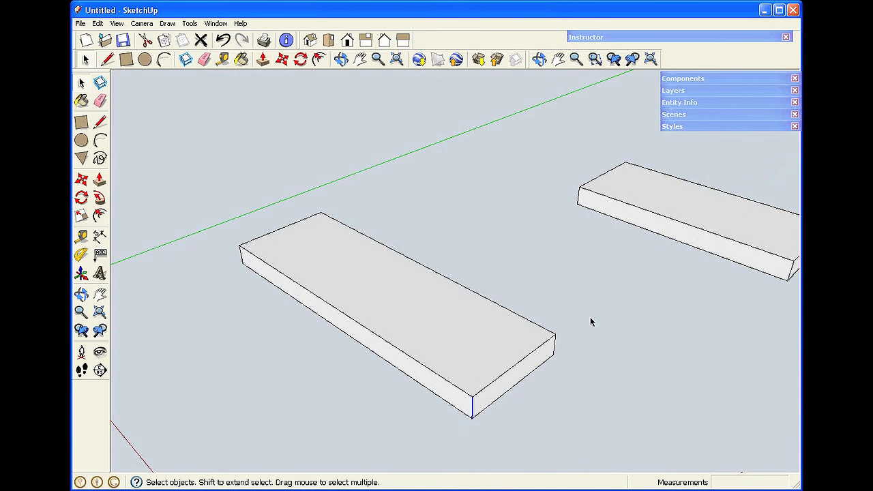
# Select all faces and edges of the second slab and move it onto the first slab's top
pyautogui.click(583, 328)
pyautogui.scroll(-3, 583, 328)
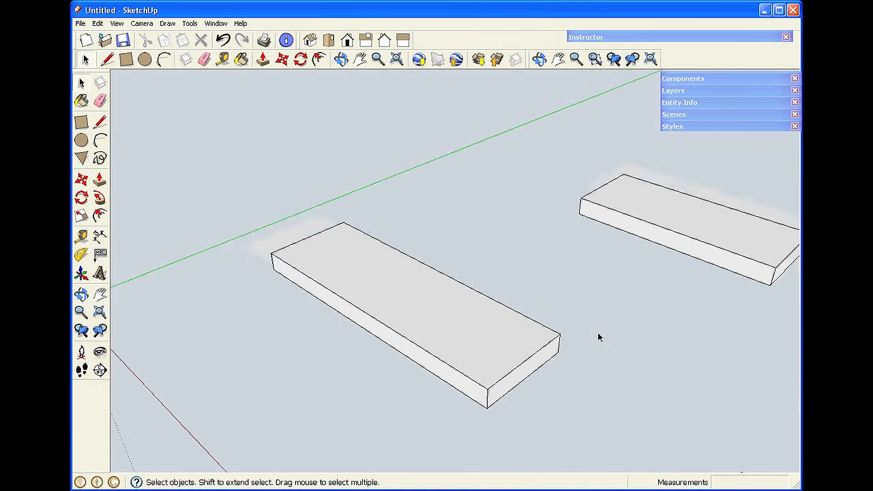
pyautogui.click(359, 60)
pyautogui.moveTo(541, 335); pyautogui.dragTo(420, 284)
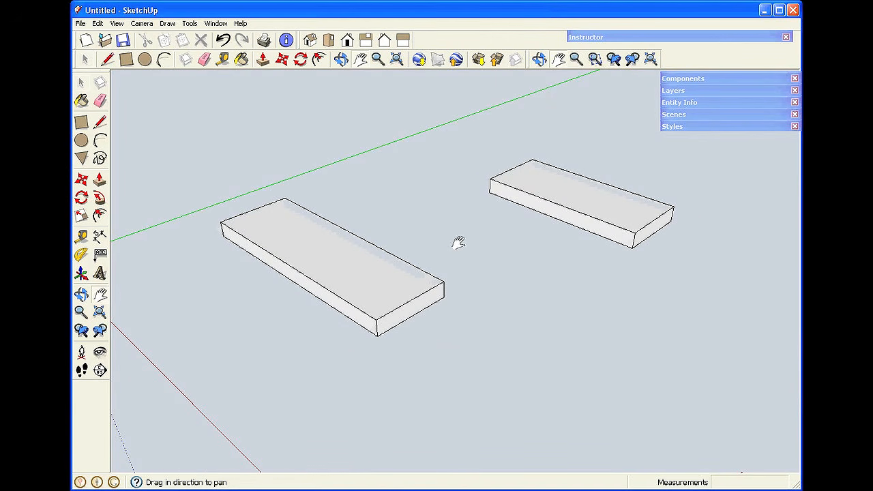
pyautogui.press('space')
pyautogui.moveTo(462, 119)
pyautogui.mouseDown()
pyautogui.moveTo(662, 278)
pyautogui.moveTo(715, 293)
pyautogui.mouseUp()
pyautogui.press('m')
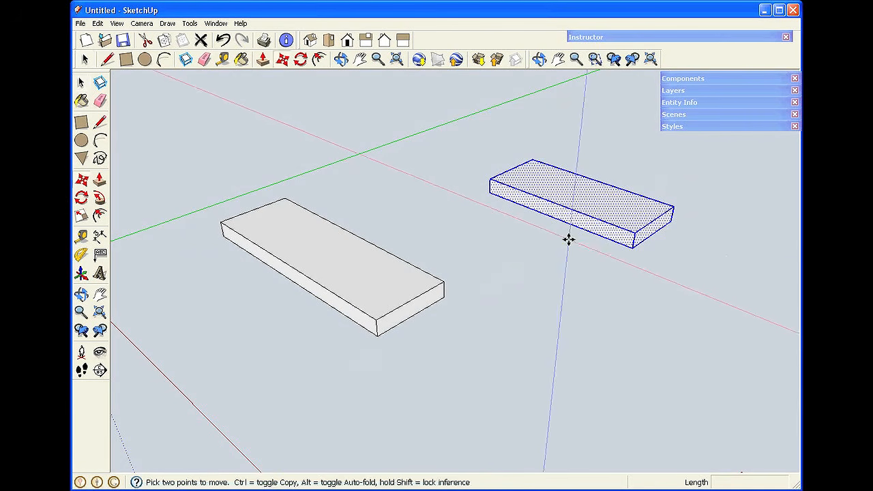
pyautogui.click(488, 189)
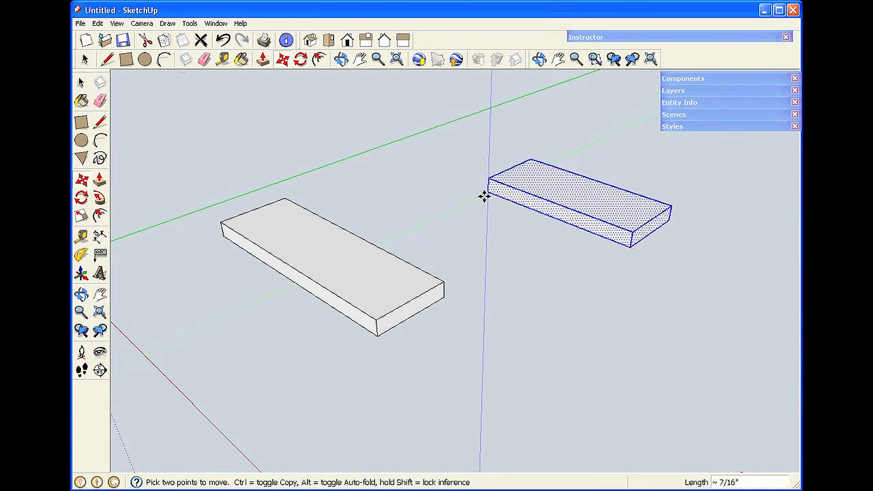
pyautogui.click(291, 264)
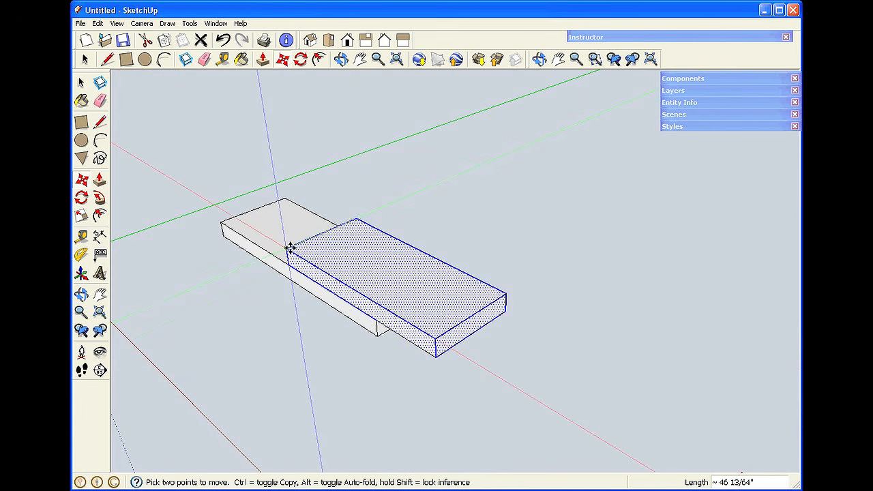
# Try to lift the moved slab off the first one, and undo its move onto the first slab
pyautogui.click(291, 248)
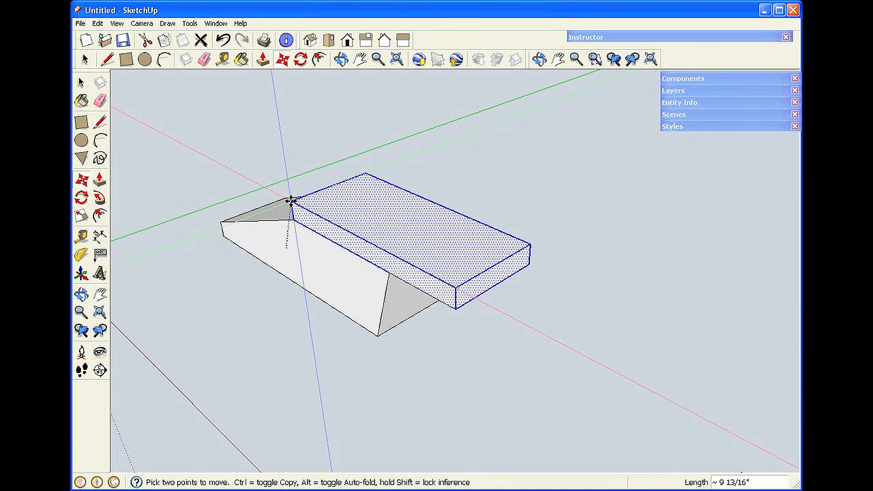
pyautogui.click(293, 201)
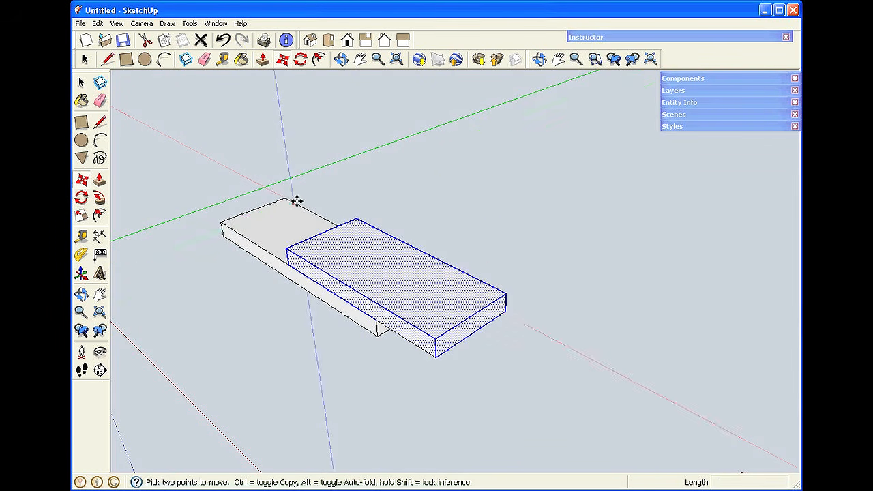
pyautogui.press('space')
pyautogui.click(430, 202)
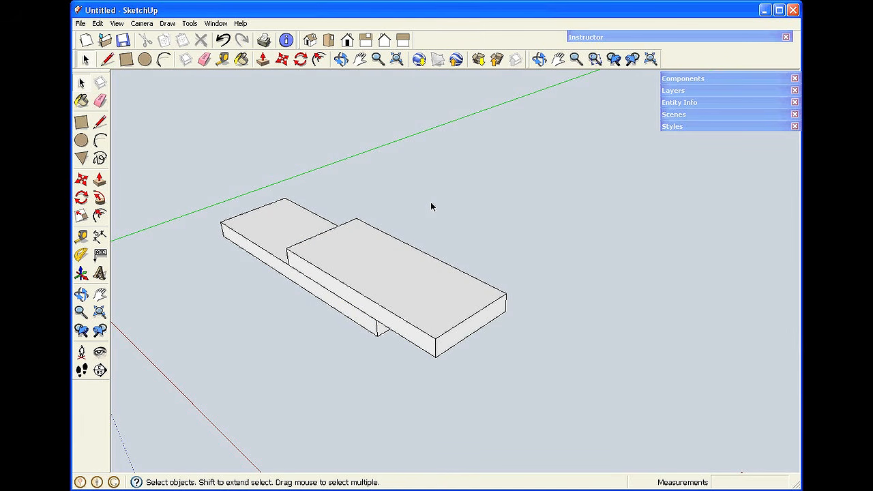
pyautogui.hotkey('ctrl', 'z')
# Select all faces and edges of the second slab and make them a group
pyautogui.moveTo(455, 130); pyautogui.dragTo(716, 273)
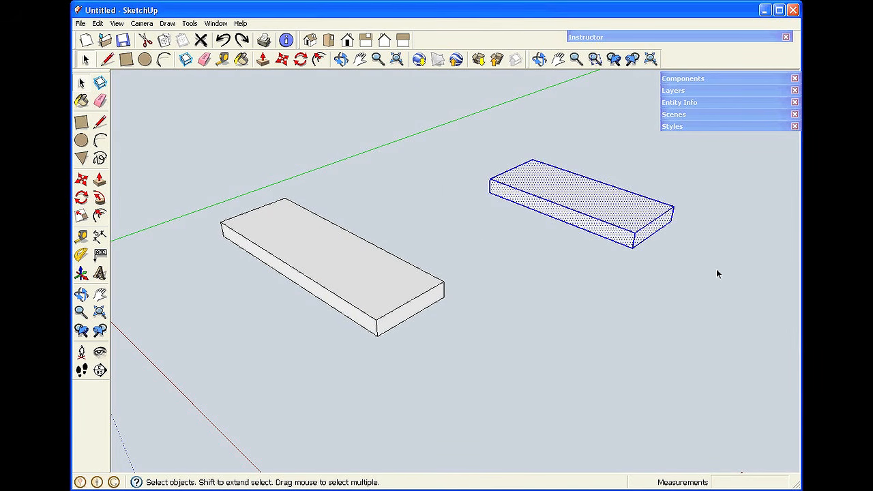
pyautogui.scroll(3, 743, 193)
pyautogui.scroll(1, 733, 207)
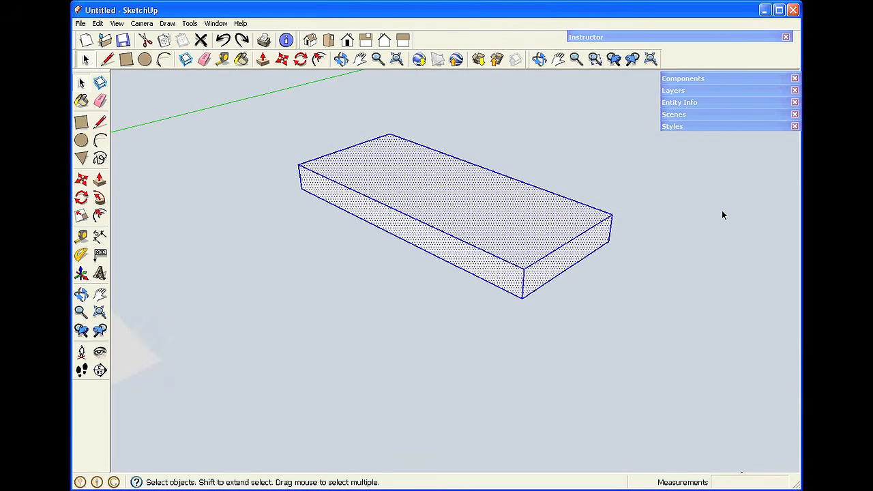
pyautogui.rightClick(451, 173)
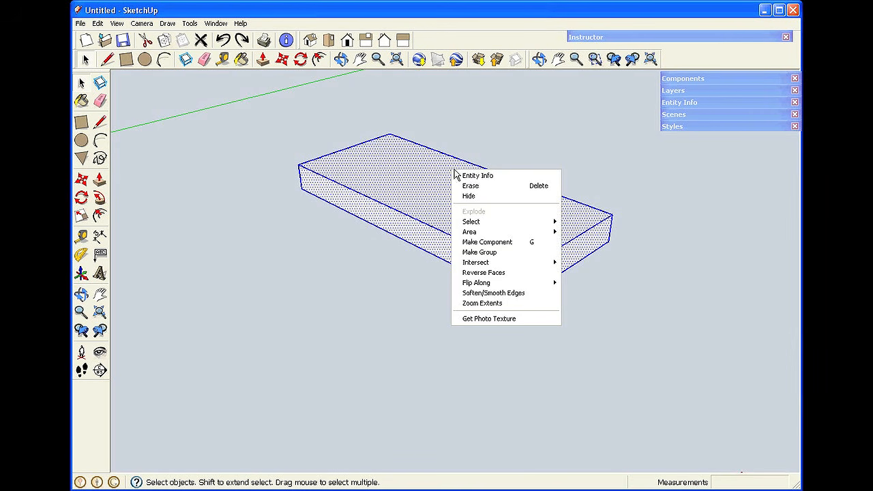
pyautogui.click(493, 254)
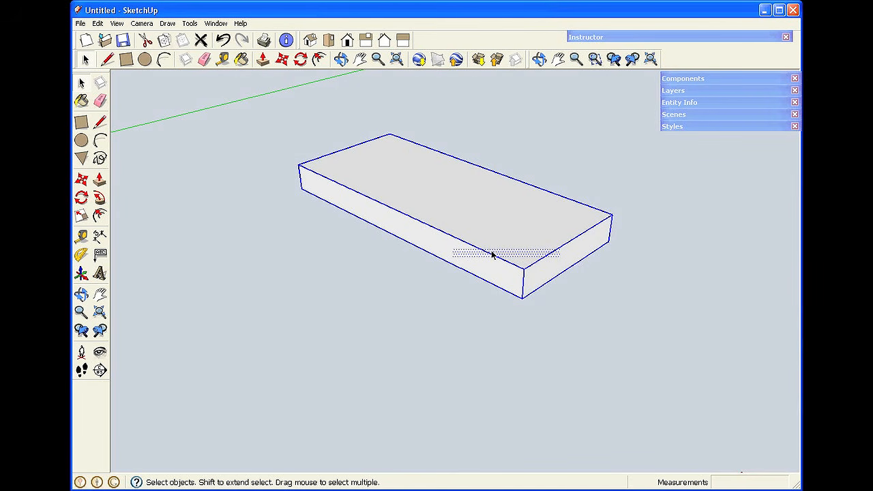
pyautogui.click(703, 232)
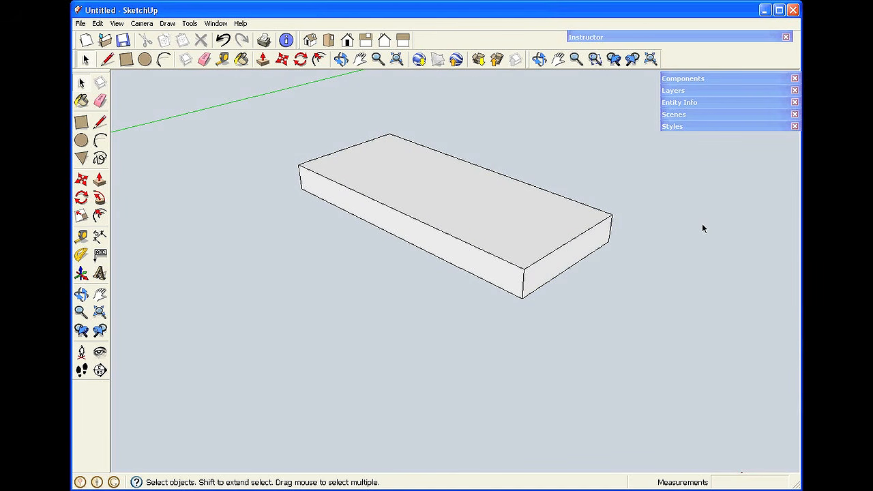
# Select the grouped slab at several of its faces and edges to check that it is picked as one object
pyautogui.click(608, 232)
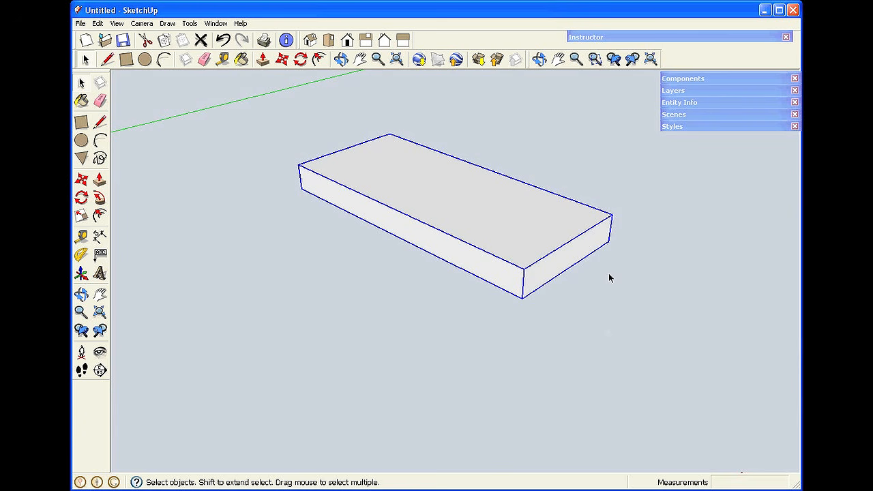
pyautogui.click(590, 292)
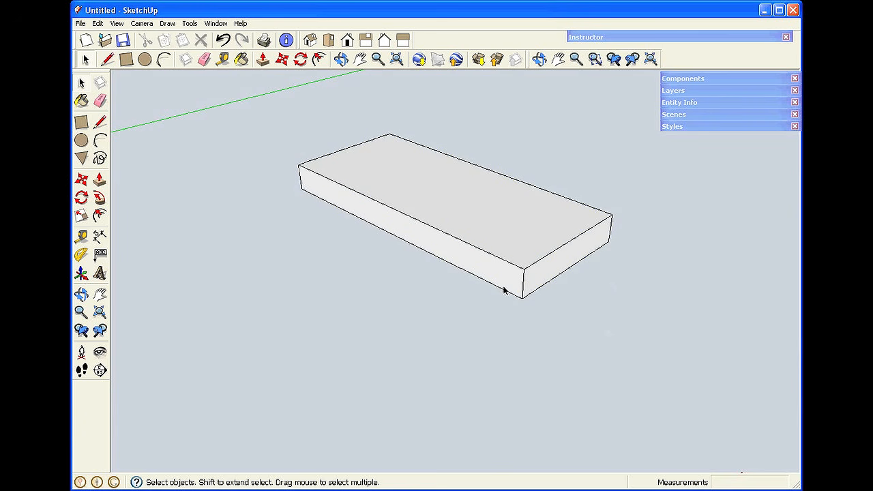
pyautogui.click(505, 230)
pyautogui.scroll(-5, 506, 230)
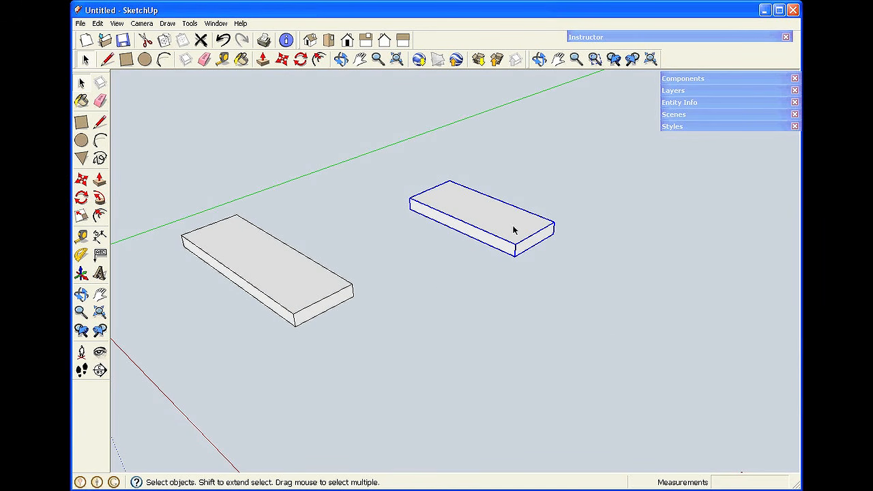
pyautogui.click(461, 287)
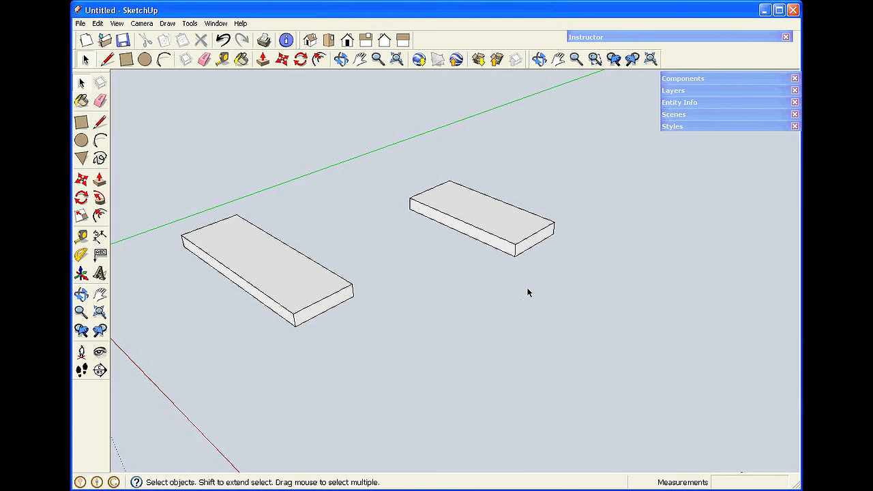
pyautogui.click(529, 244)
pyautogui.click(580, 292)
pyautogui.click(531, 228)
pyautogui.click(596, 257)
# Select the ungrouped slab's geometry at its end, including the upper end edge, to compare it with the group
pyautogui.click(343, 299)
pyautogui.click(334, 298)
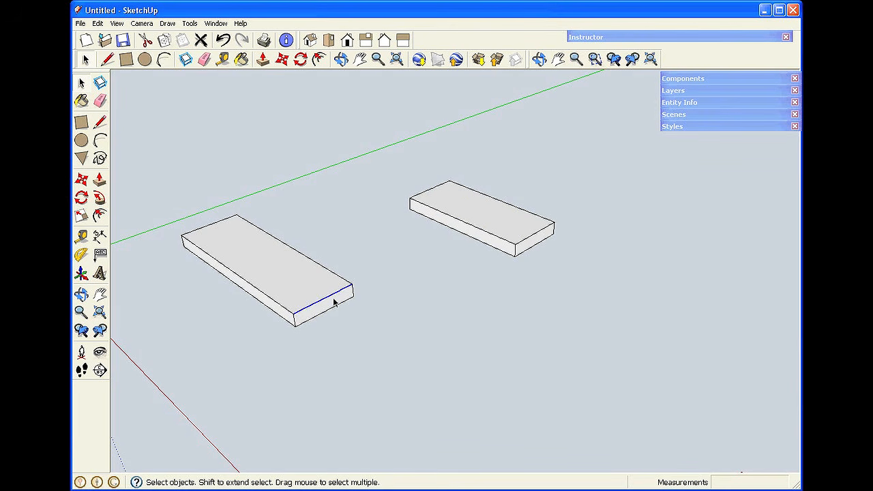
pyautogui.click(419, 300)
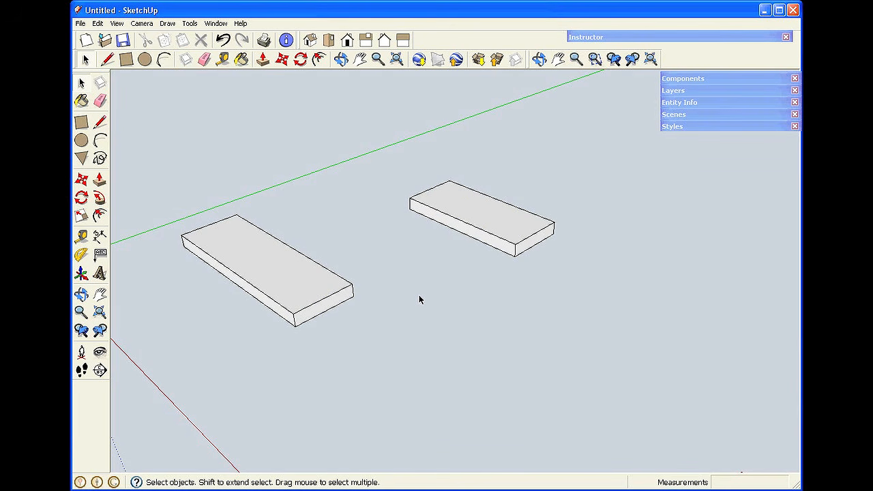
# Move the grouped slab by its lower side midpoint onto the first slab, and raise it about 10 3/16"
pyautogui.press('m')
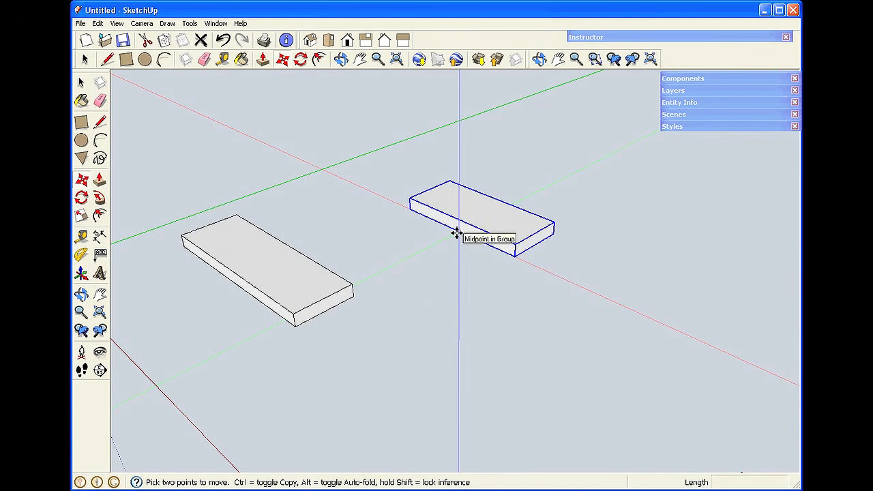
pyautogui.click(457, 234)
pyautogui.click(237, 271)
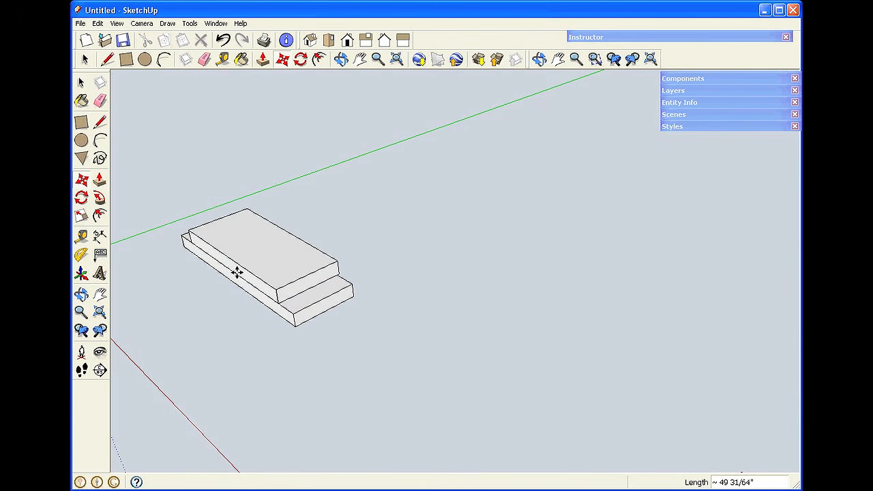
pyautogui.click(337, 265)
pyautogui.click(335, 216)
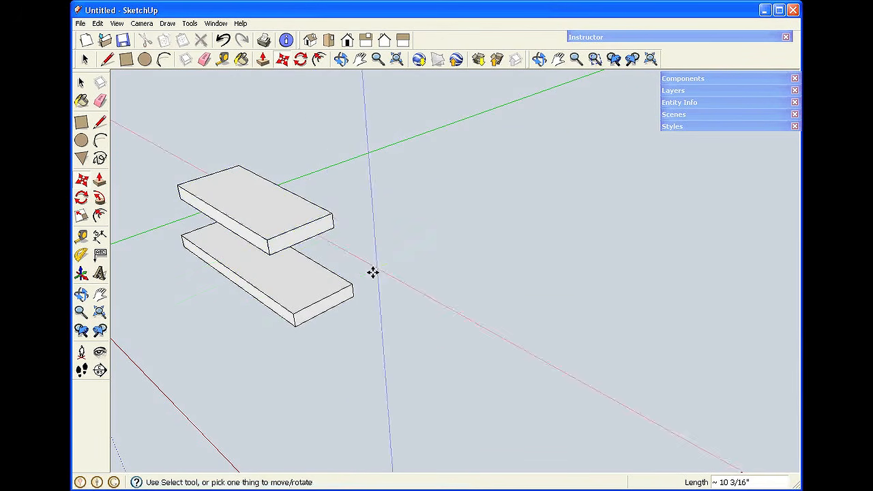
# Try to move the raised slab by its lower corner onto the first slab's upper corner
pyautogui.click(270, 254)
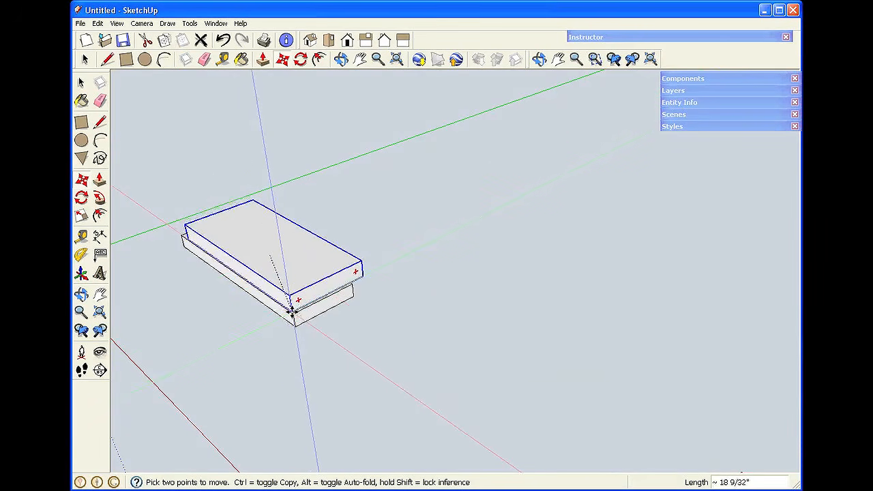
pyautogui.click(275, 240)
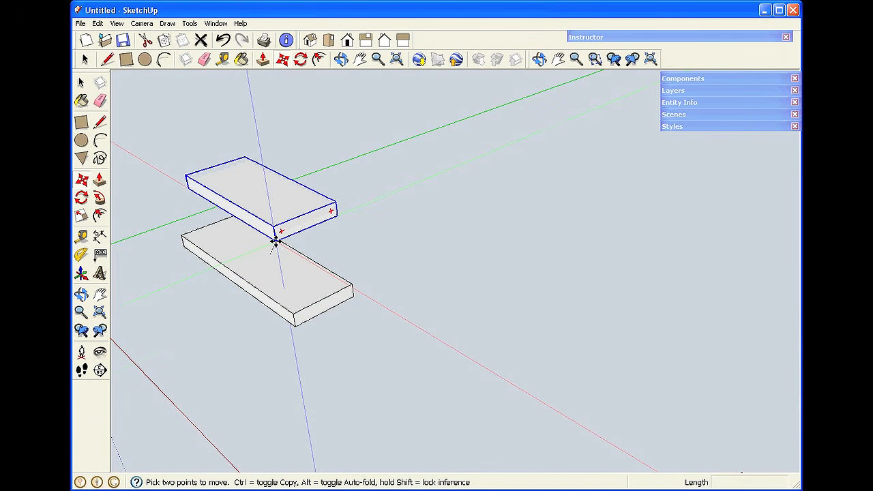
pyautogui.press('space')
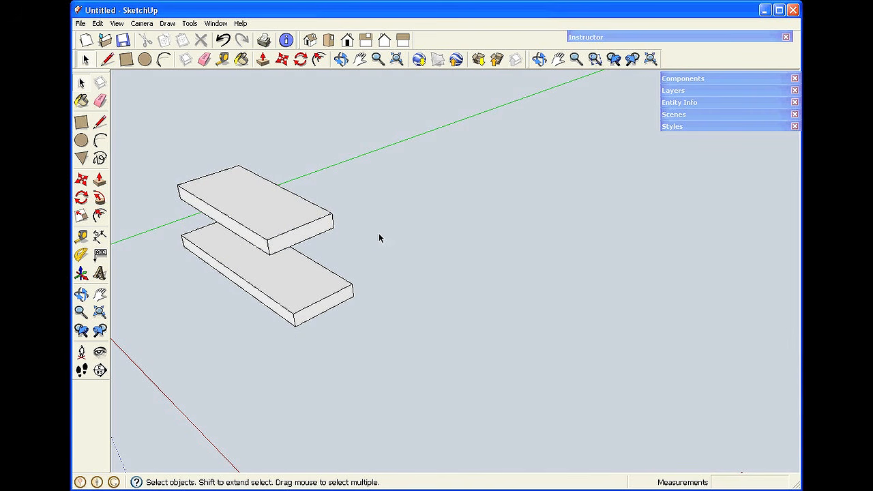
# Move the raised grouped slab about 19 3/32" away from the first slab, picking it up by its lower end edge
pyautogui.scroll(3, 153, 198)
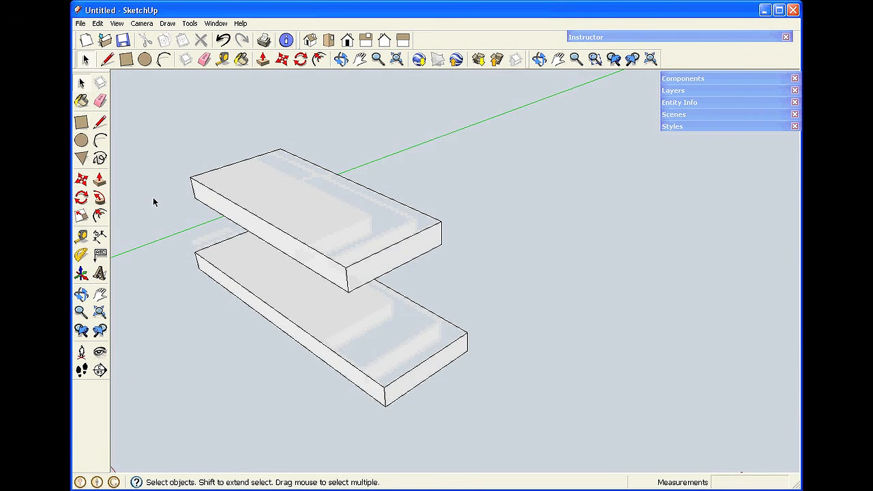
pyautogui.click(283, 60)
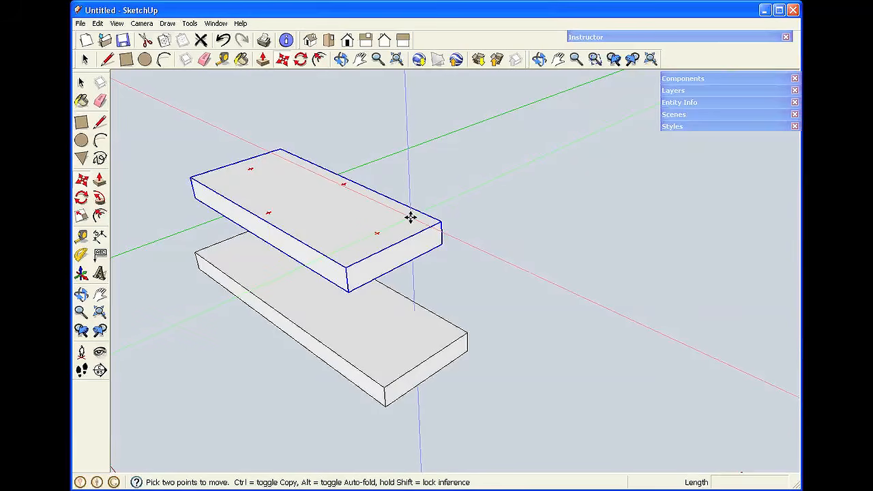
pyautogui.click(421, 252)
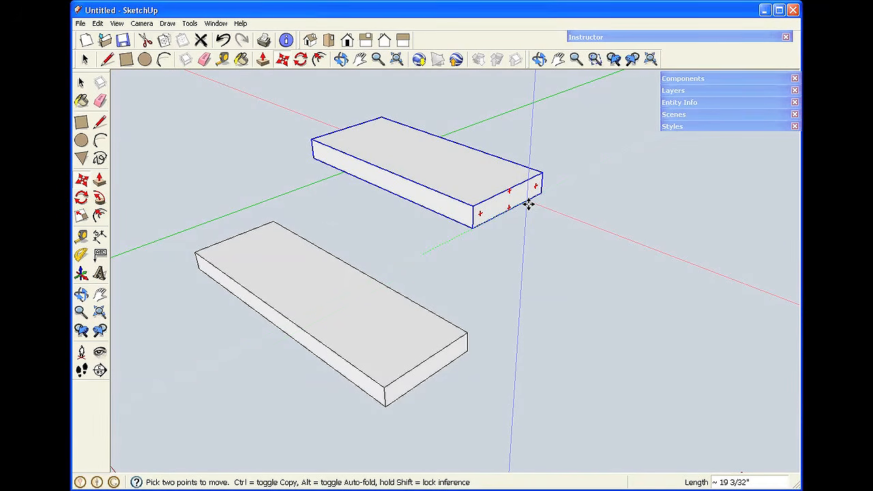
pyautogui.click(529, 205)
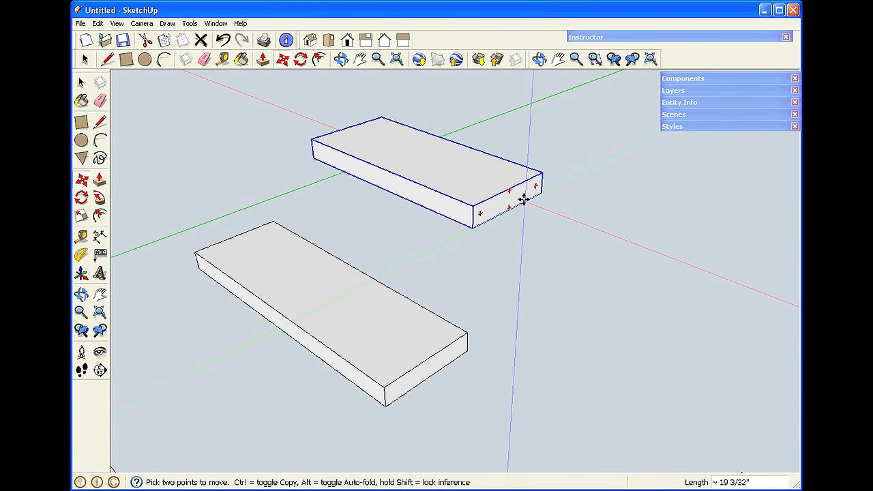
# Move the grouped slab about 15 1/32" by its lower end edge, and shift it about 2 13/16" by its lower corner
pyautogui.click(523, 198)
pyautogui.click(624, 242)
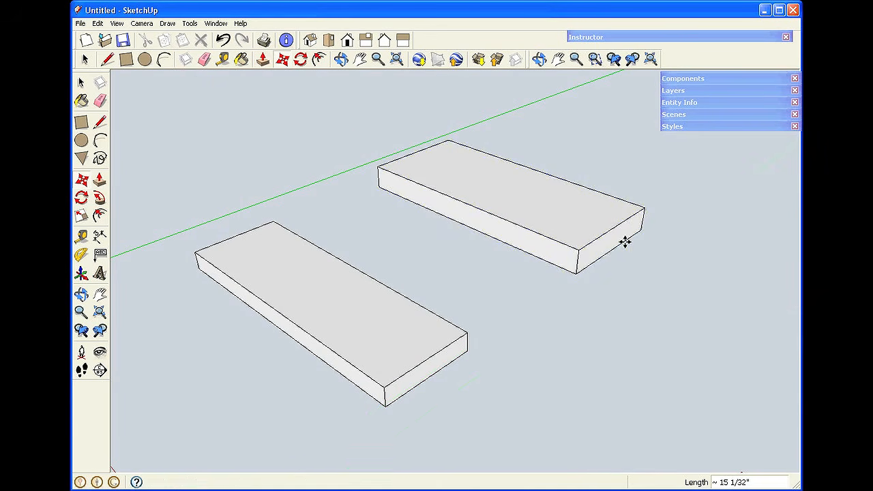
pyautogui.click(578, 271)
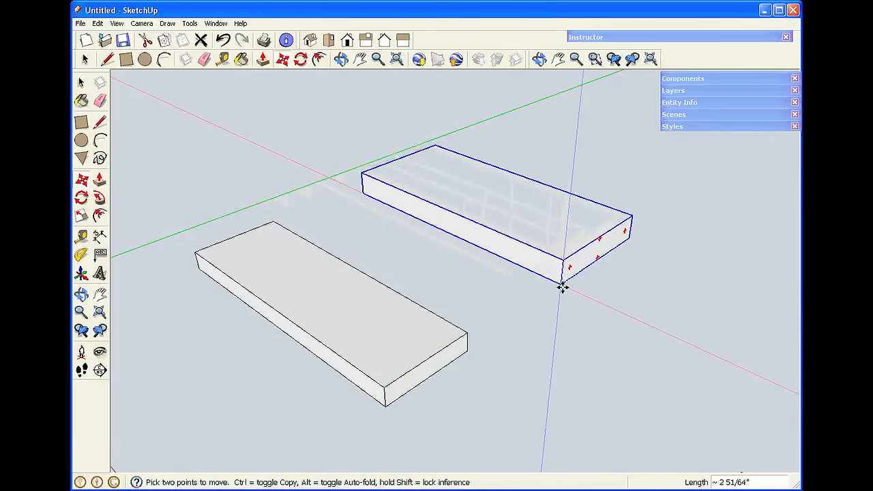
pyautogui.click(561, 287)
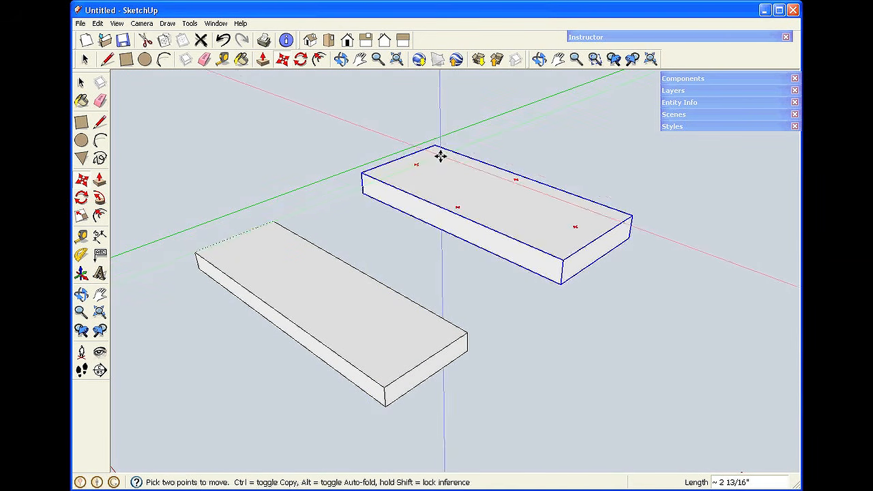
# Try to rotate the grouped slab in its own plane using the rotation grip near the far end of its upper face
pyautogui.scroll(3, 446, 170)
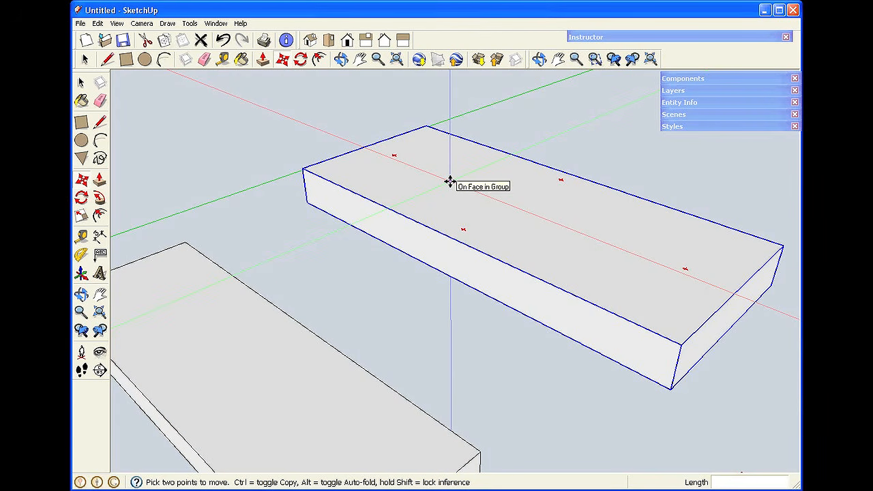
pyautogui.press('q')
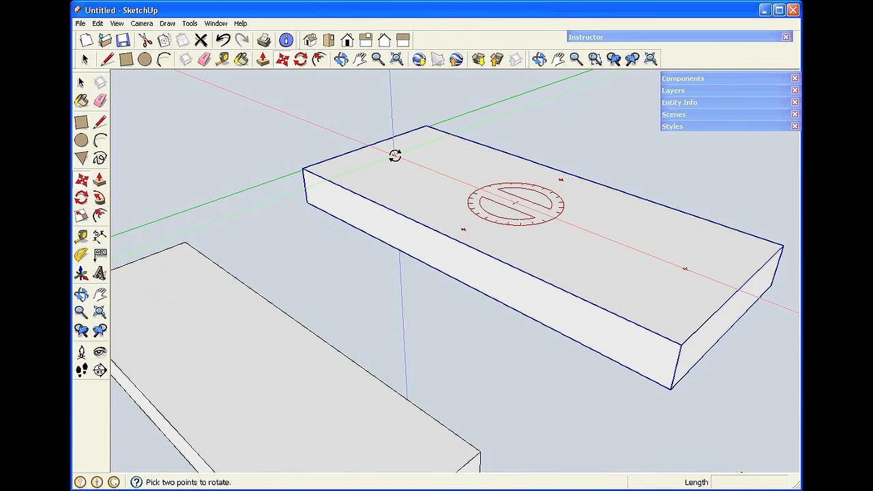
pyautogui.click(395, 155)
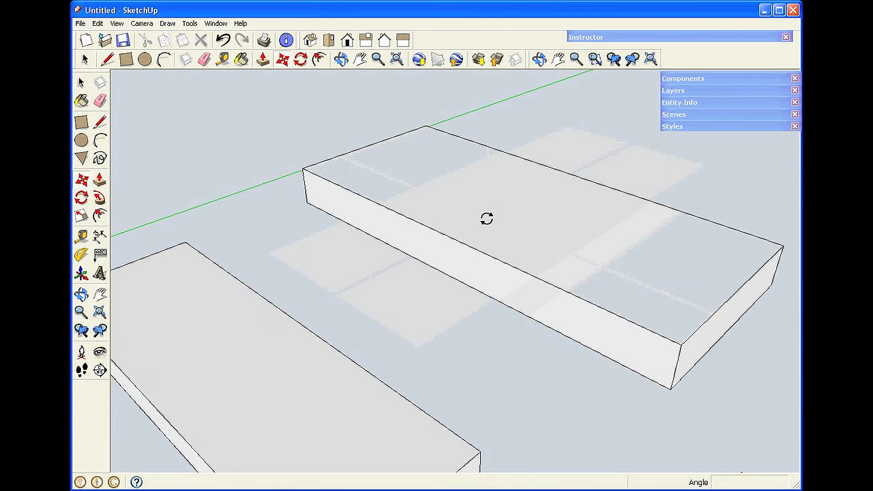
pyautogui.press('space')
pyautogui.scroll(-4, 430, 300)
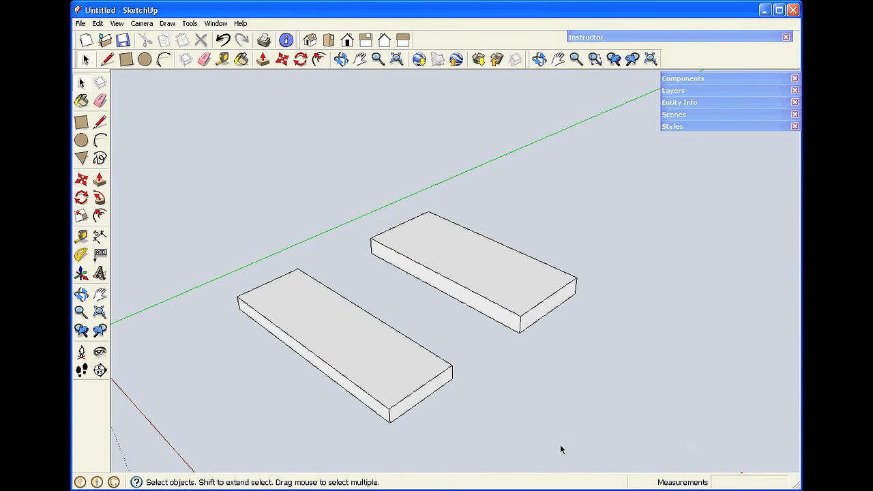
pyautogui.scroll(1, 560, 446)
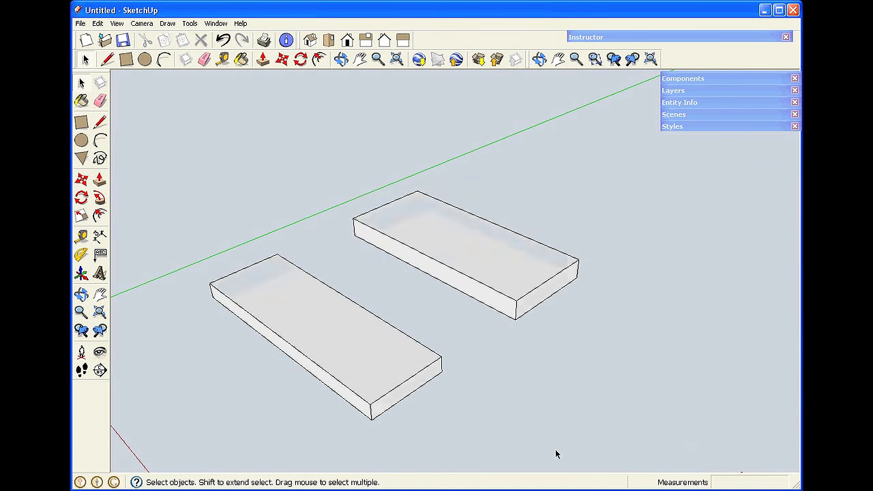
# Without preselecting it, move the grouped slab about 25" farther from the first slab by its upper long edge
pyautogui.click(282, 59)
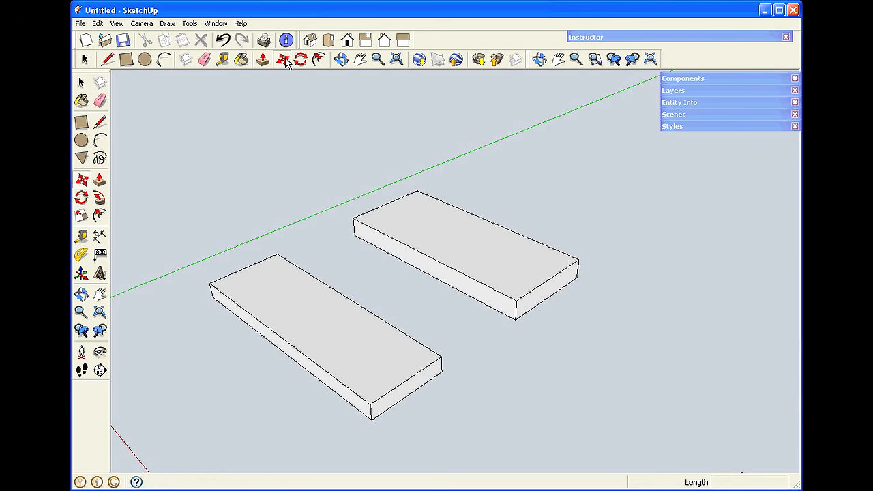
pyautogui.click(454, 206)
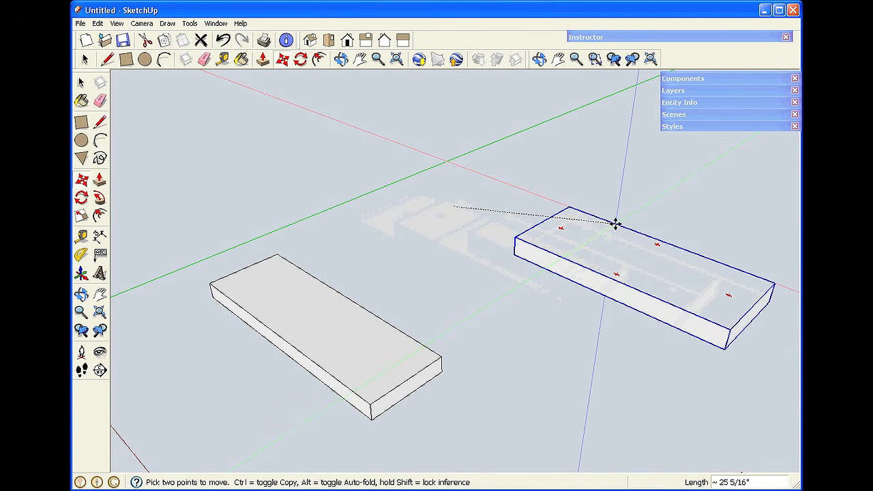
pyautogui.click(611, 222)
pyautogui.press('space')
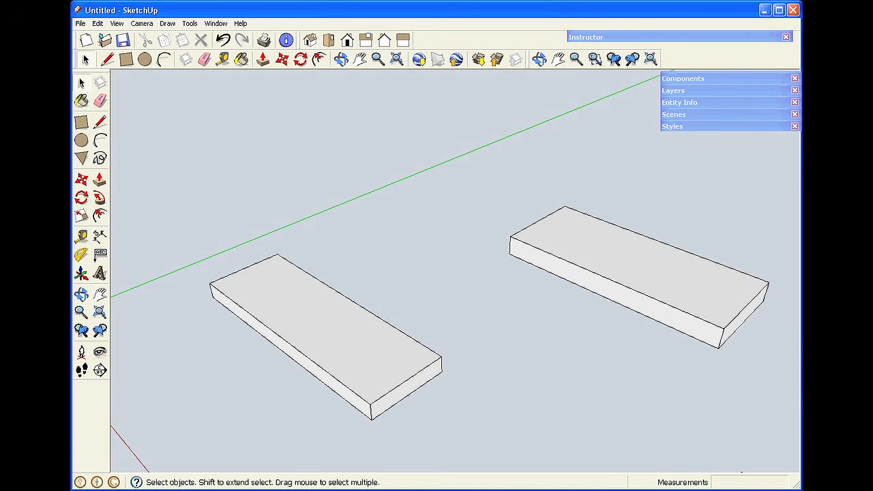
# Select the grouped slab, move it about 28" back by its lower front corner, and clear the selection
pyautogui.click(600, 269)
pyautogui.press('m')
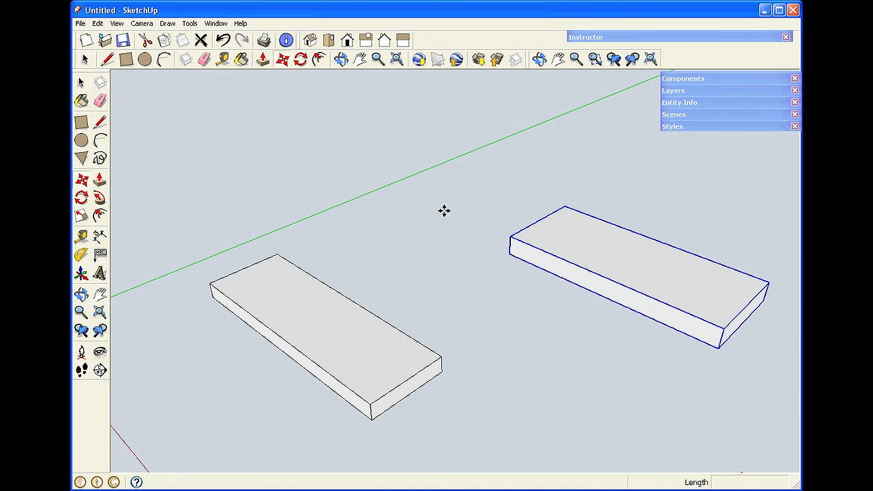
pyautogui.click(718, 343)
pyautogui.click(532, 262)
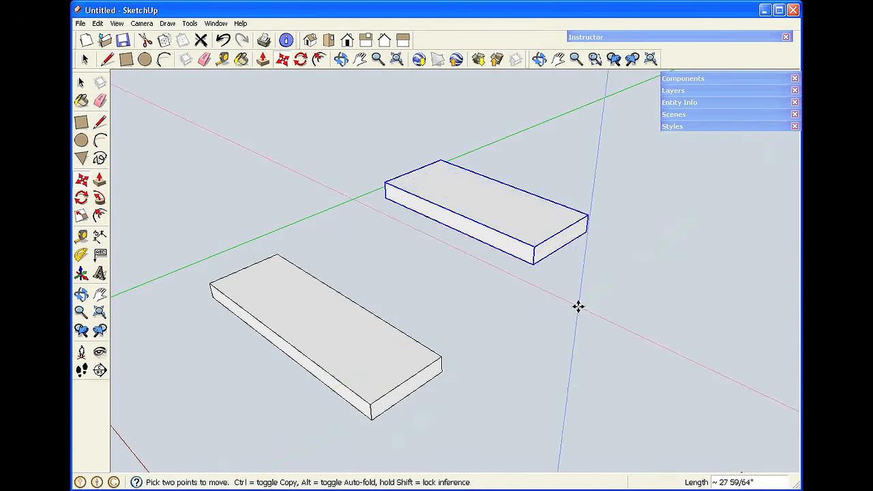
pyautogui.press('space')
pyautogui.click(576, 305)
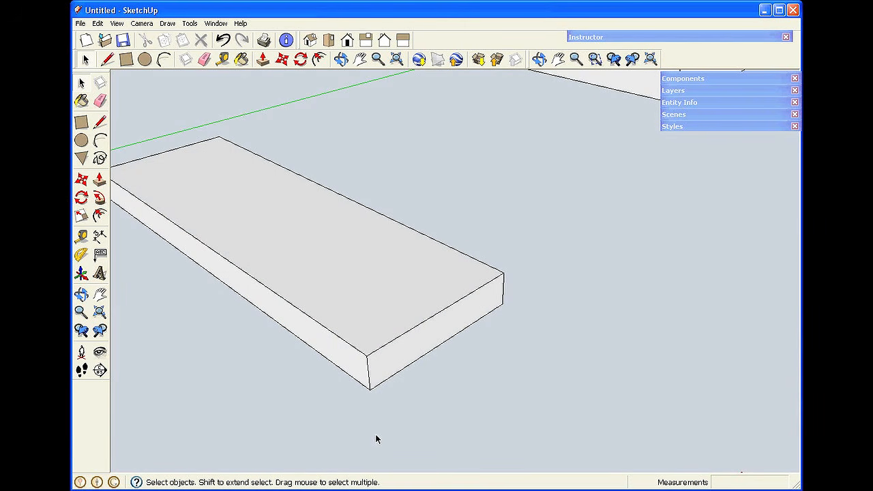
# Move only the ungrouped slab's vertical front corner edge about 3 13/16" along its end, and undo the distortion
pyautogui.press('m')
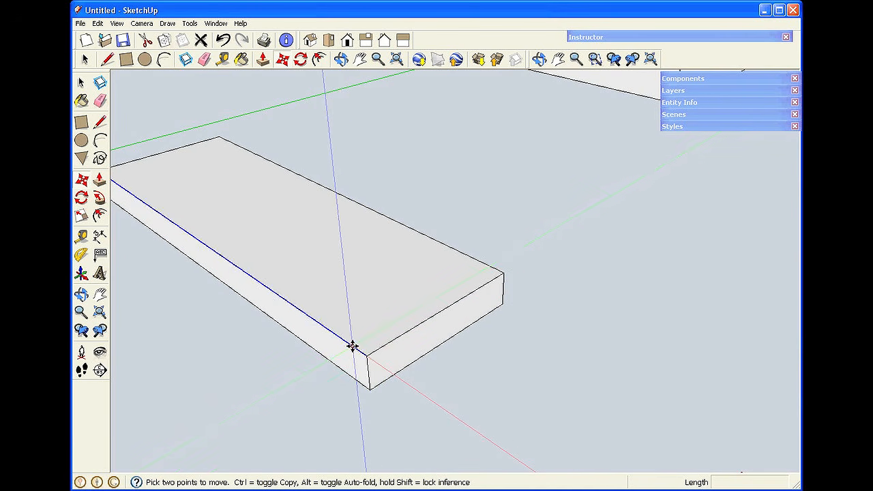
pyautogui.press('space')
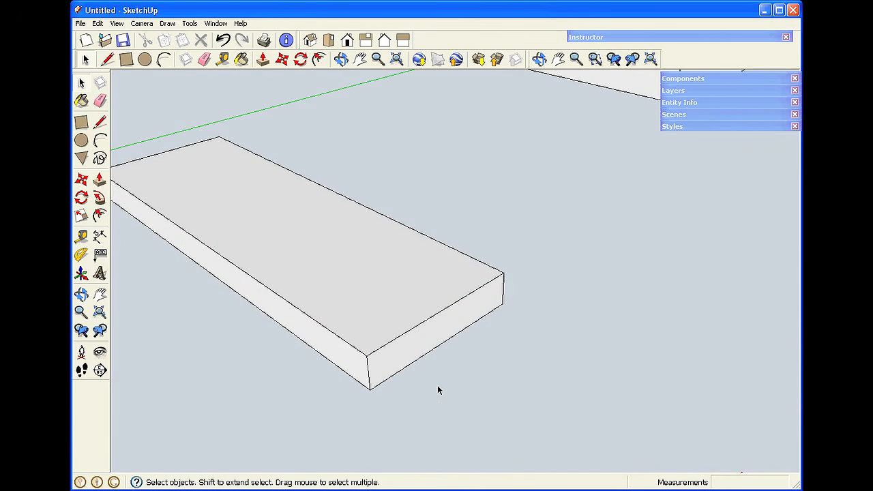
pyautogui.click(369, 379)
pyautogui.press('m')
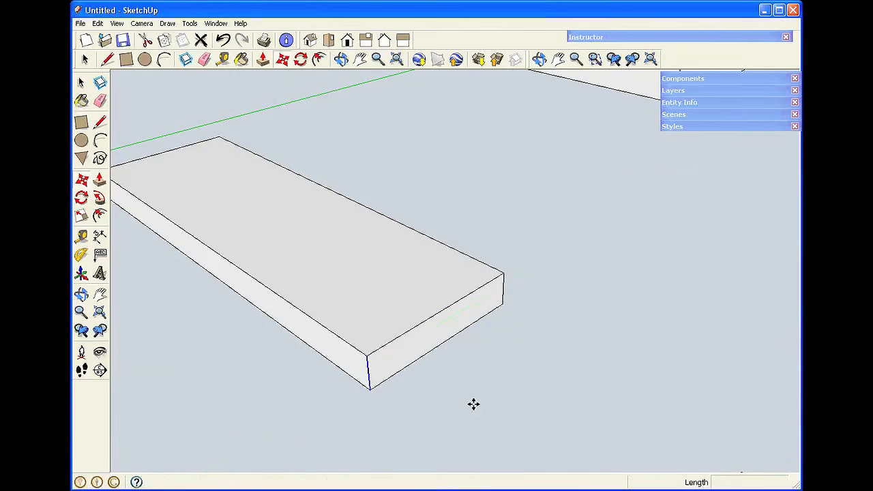
pyautogui.click(369, 368)
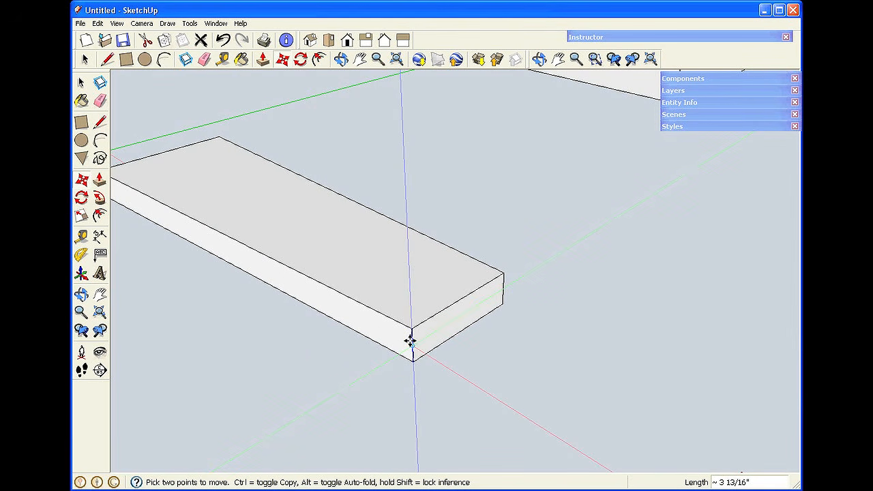
pyautogui.click(410, 340)
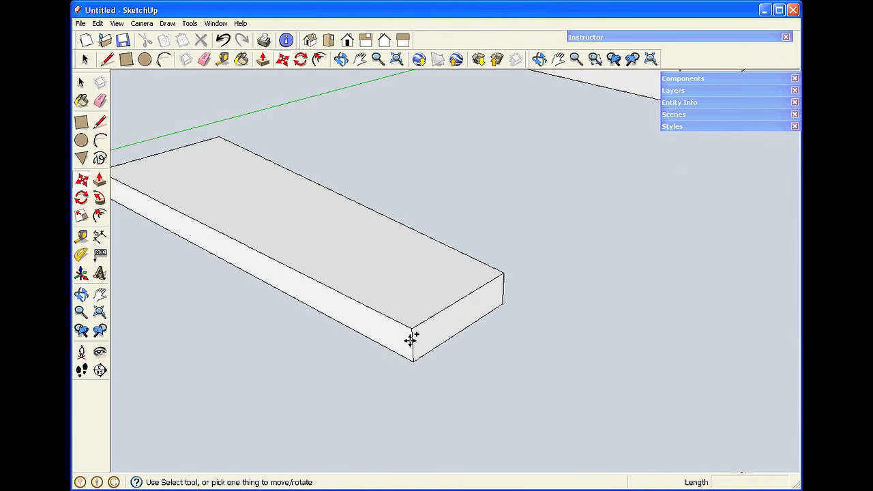
pyautogui.hotkey('ctrl', 'z')
pyautogui.scroll(-6, 576, 232)
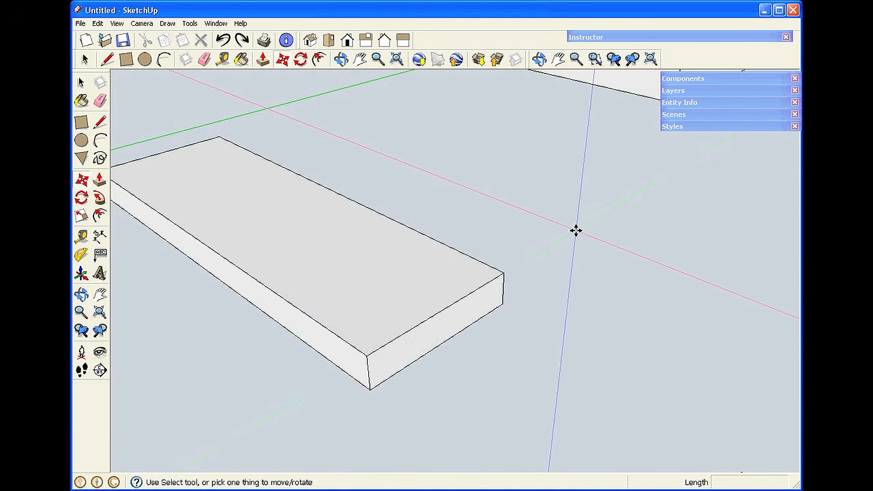
pyautogui.press('space')
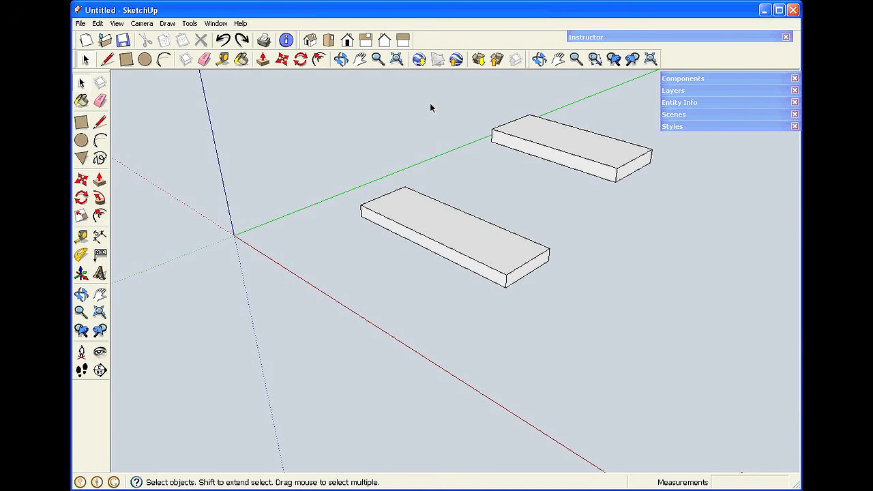
# Start a Tape Measure reading from the ungrouped slab's upper end corner toward a point in empty space, and abandon it
pyautogui.click(227, 60)
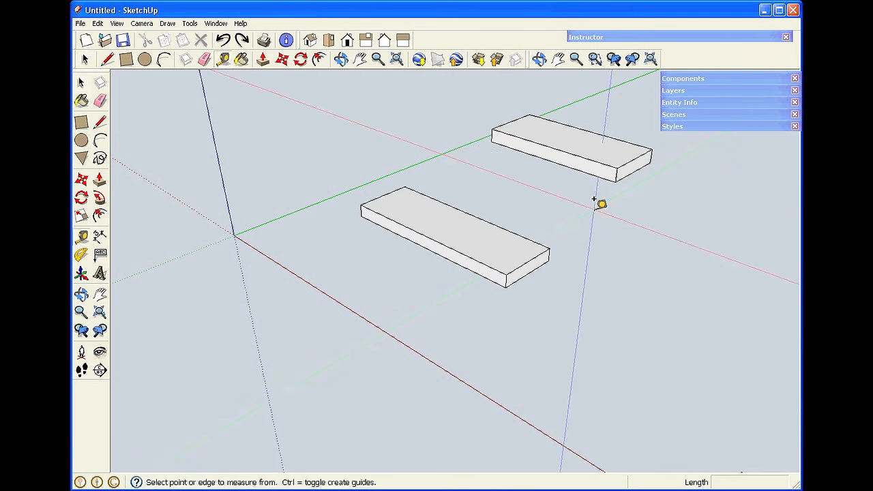
pyautogui.scroll(3, 597, 236)
pyautogui.scroll(1, 591, 233)
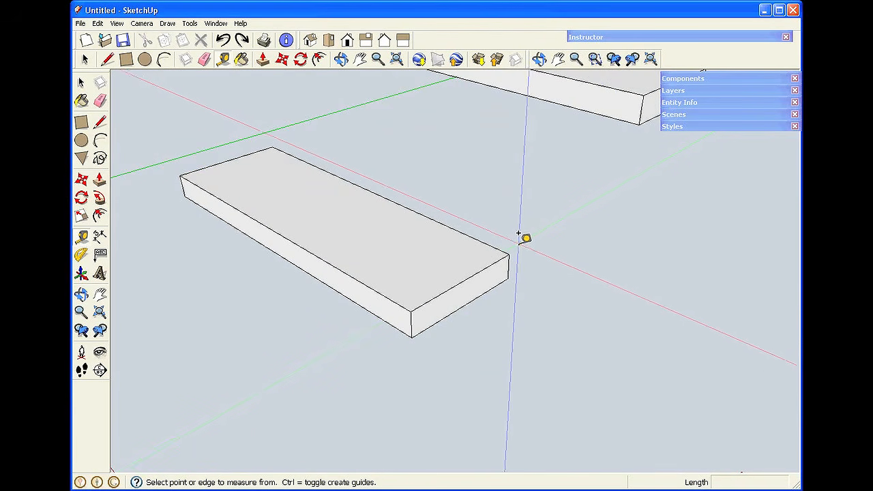
pyautogui.click(508, 254)
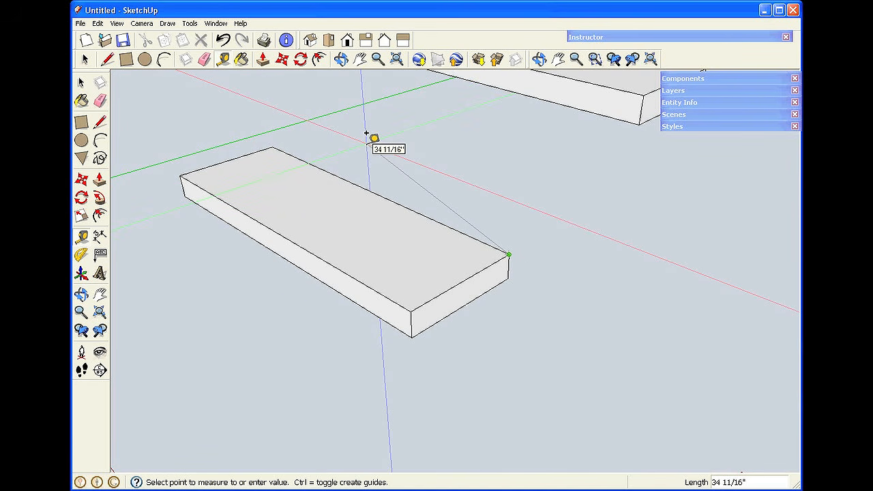
pyautogui.press('space')
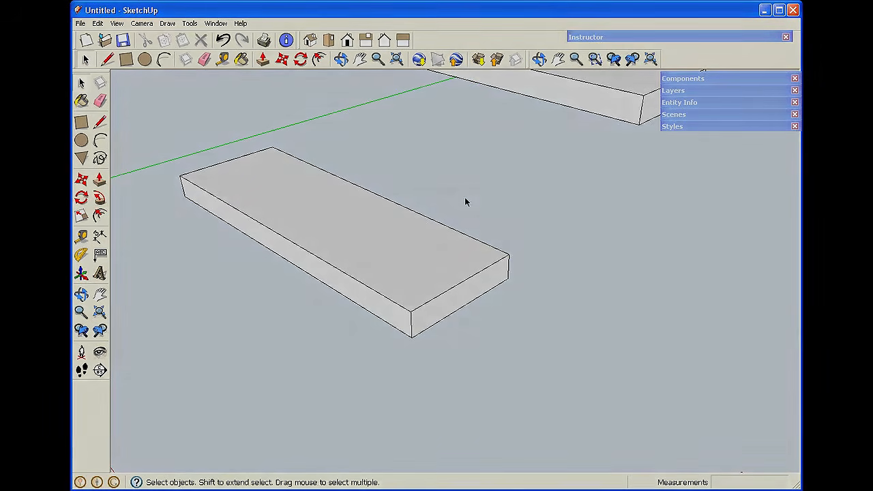